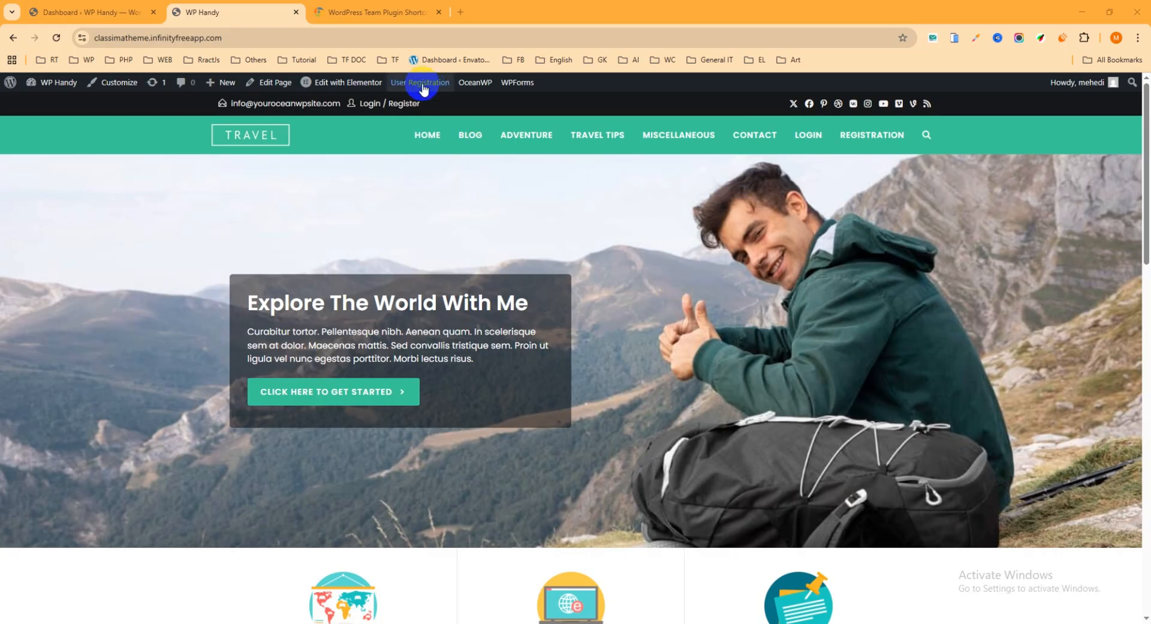
# Examine the RadiusTheme Team plugin demo's free grid layouts, including the team cards' hover effects
pyautogui.click(392, 12)
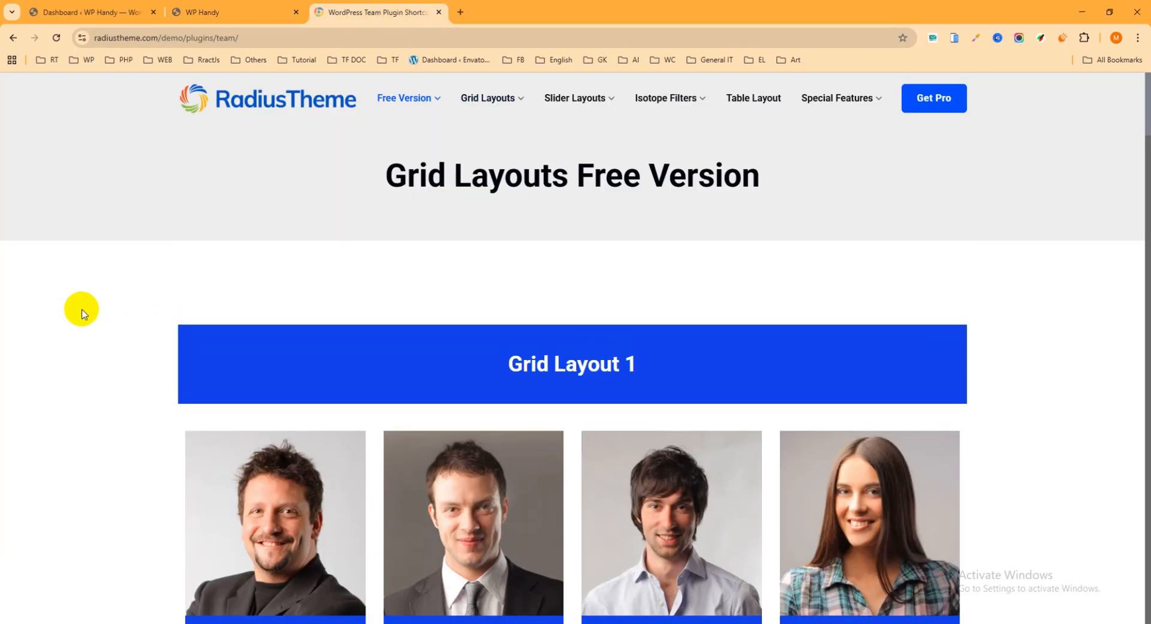
pyautogui.scroll(-3, 108, 302)
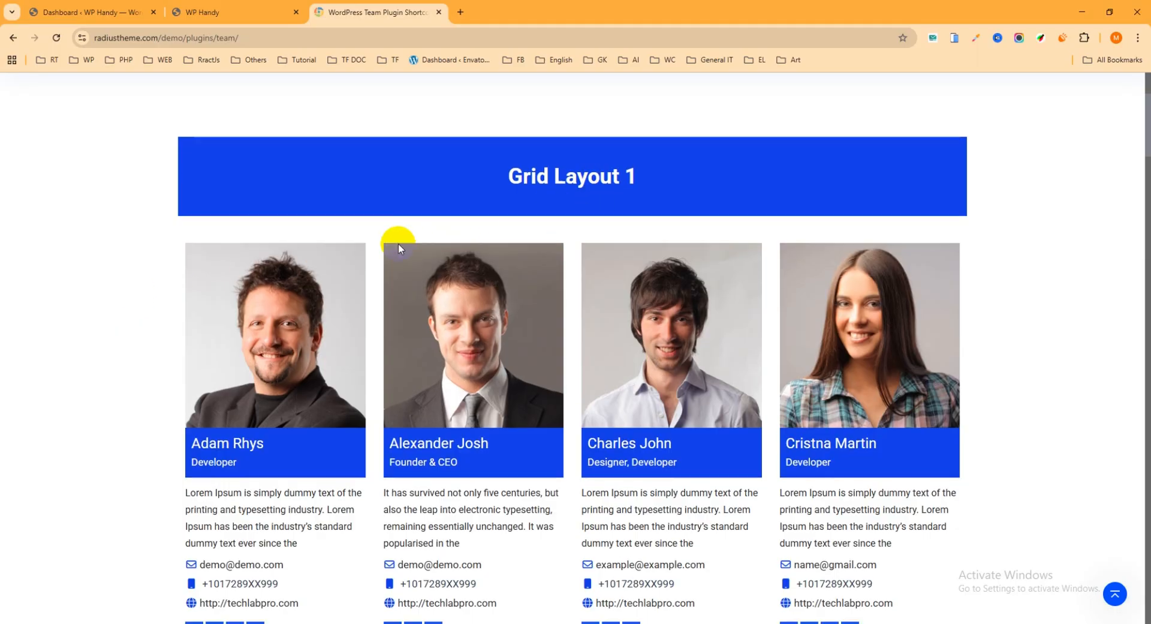
pyautogui.scroll(-2, 396, 239)
pyautogui.scroll(-14, 210, 283)
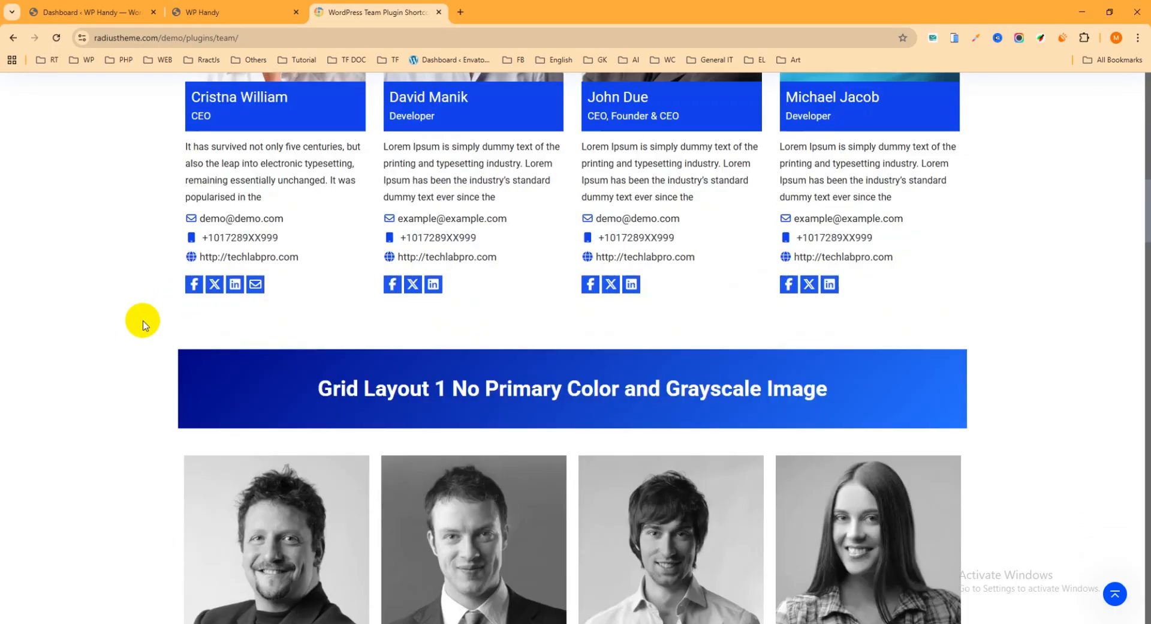
pyautogui.scroll(-12, 147, 326)
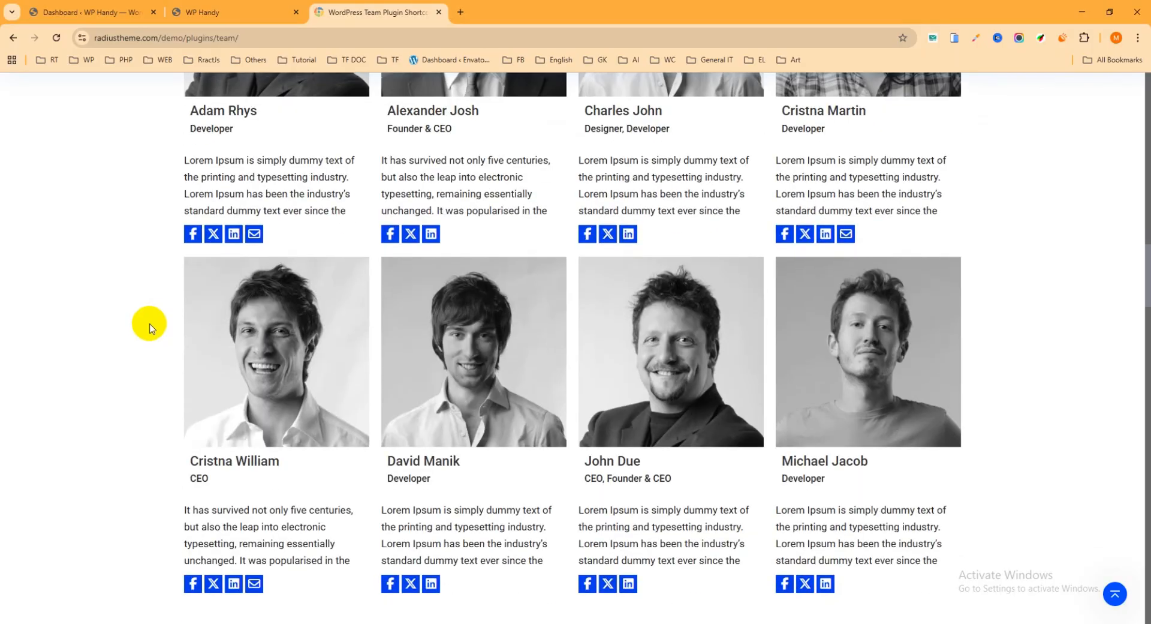
pyautogui.scroll(-7, 148, 330)
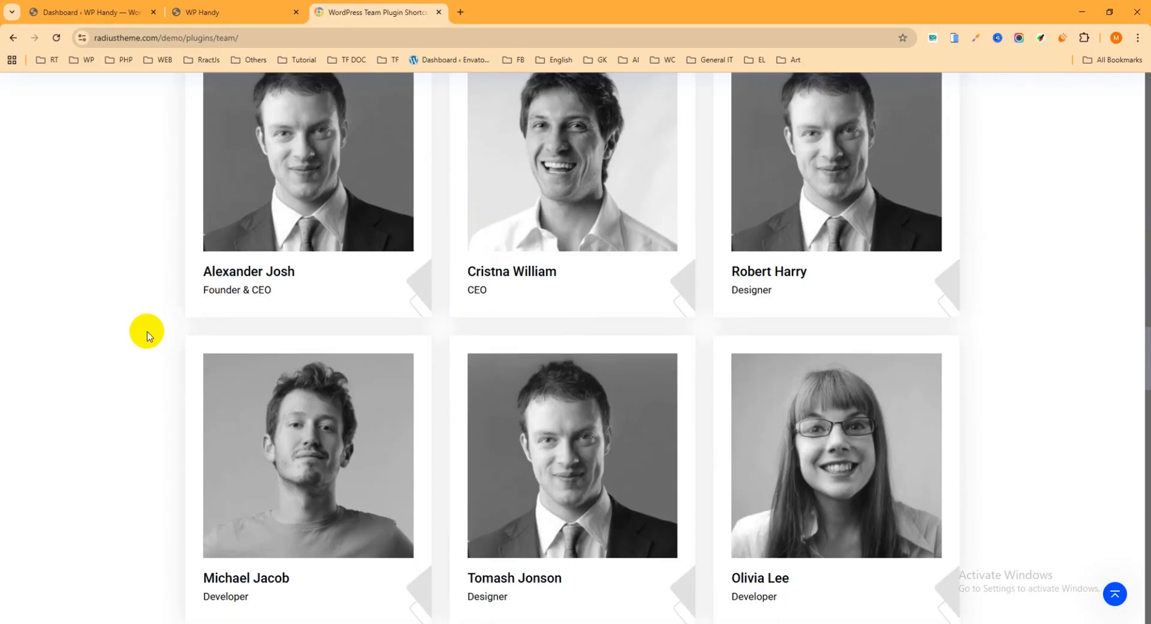
pyautogui.moveTo(281, 227)
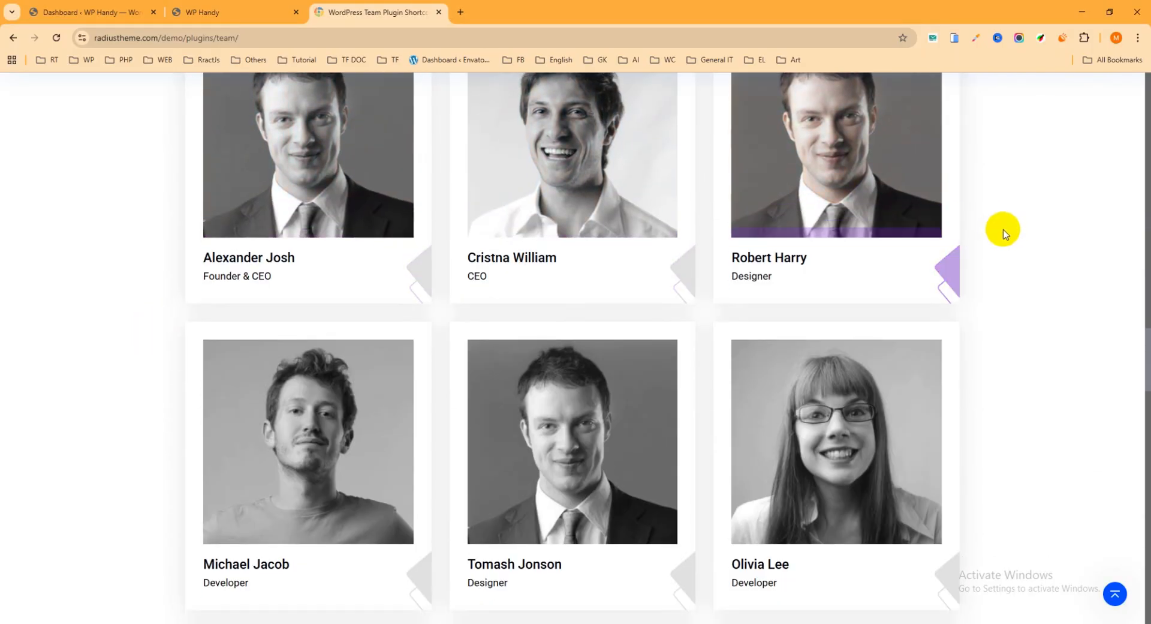
pyautogui.scroll(-3, 1003, 231)
pyautogui.moveTo(854, 322)
pyautogui.moveTo(206, 300)
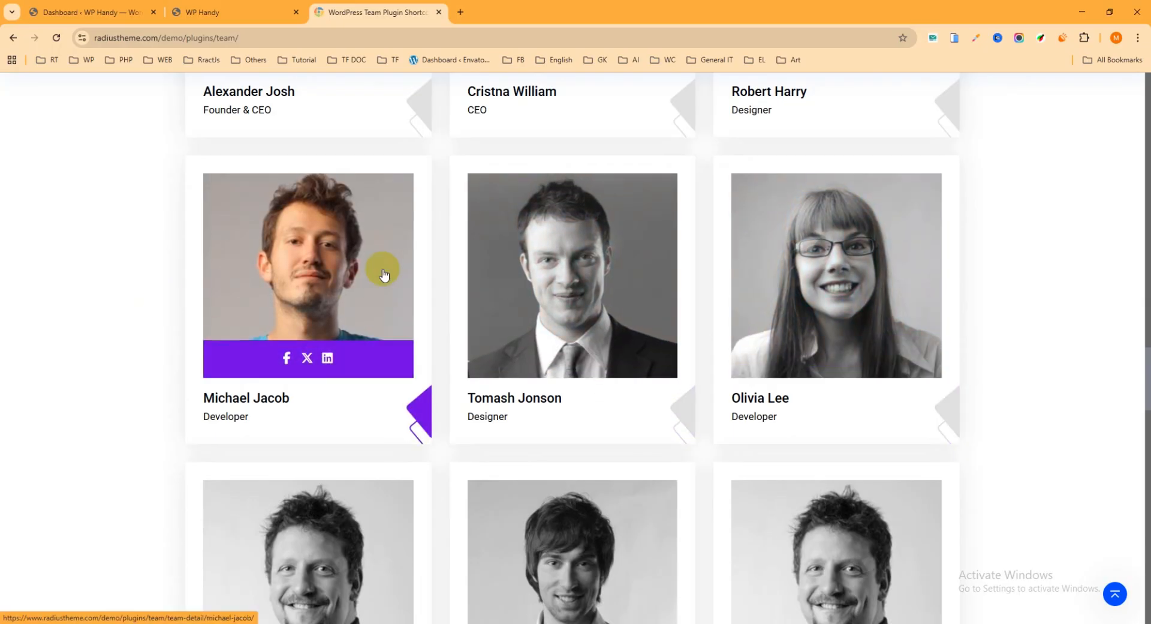
pyautogui.scroll(-10, 380, 279)
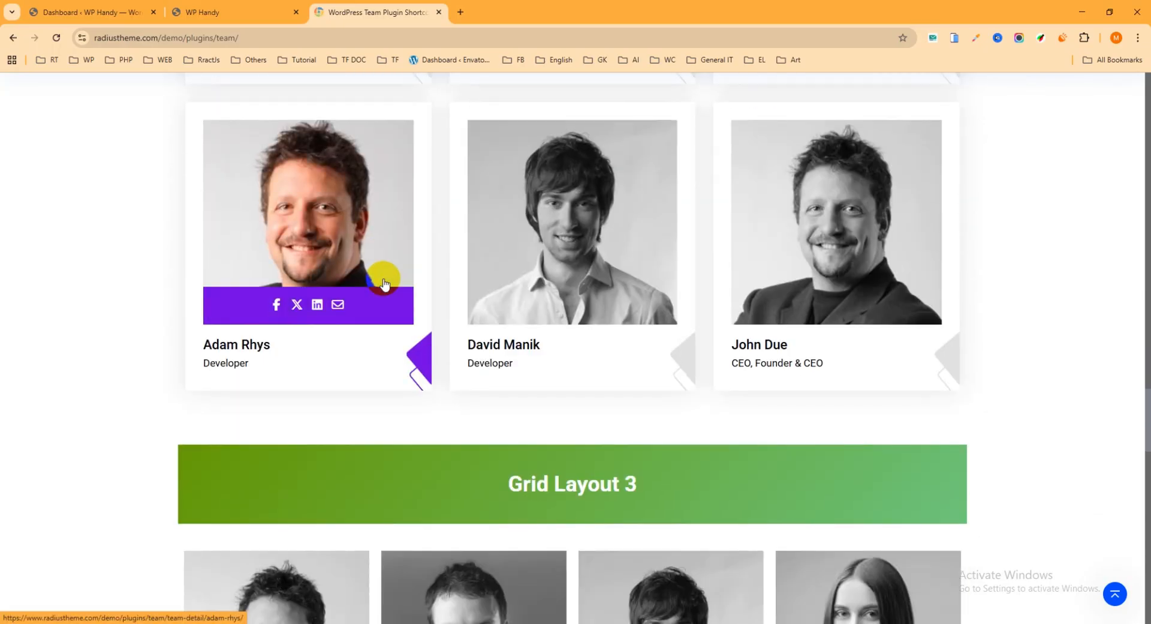
pyautogui.scroll(-4, 386, 285)
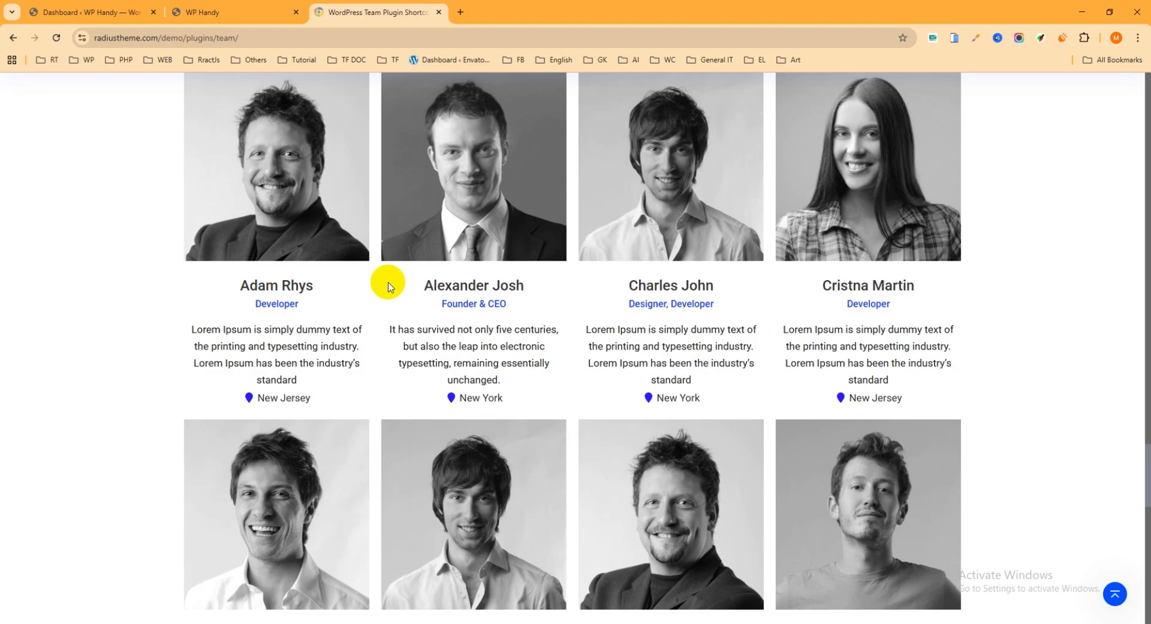
pyautogui.scroll(11, 387, 282)
pyautogui.moveTo(419, 257)
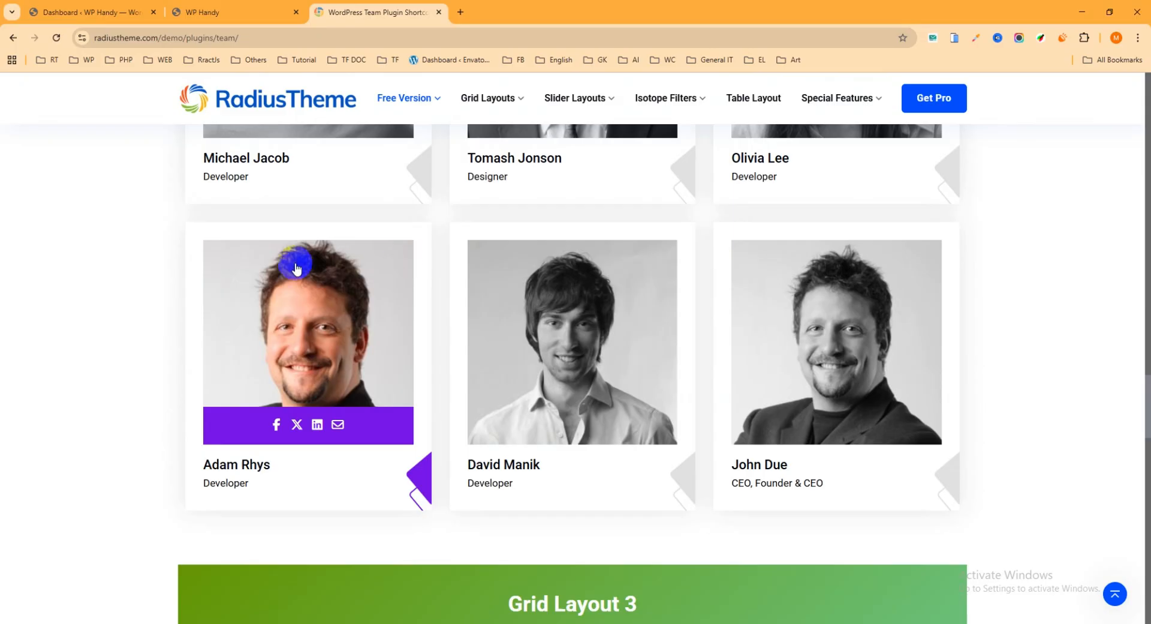
pyautogui.scroll(-2, 164, 284)
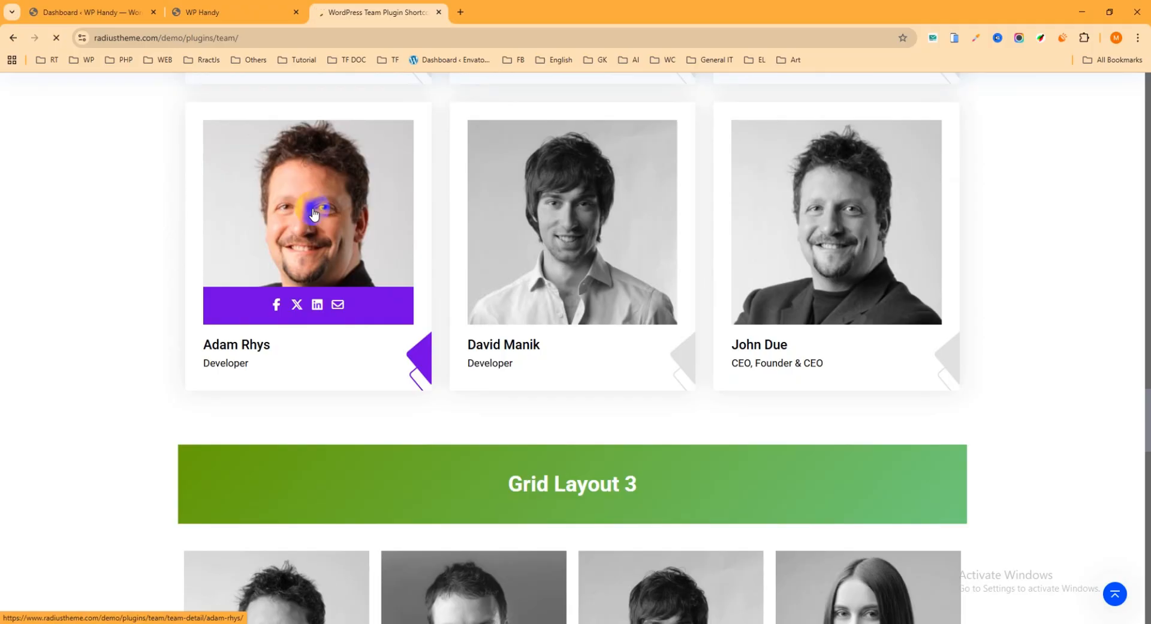
# Review a team member's detail page in the demo, including biography, contact details and skill bars, and return to the layouts page
pyautogui.scroll(-4, 429, 198)
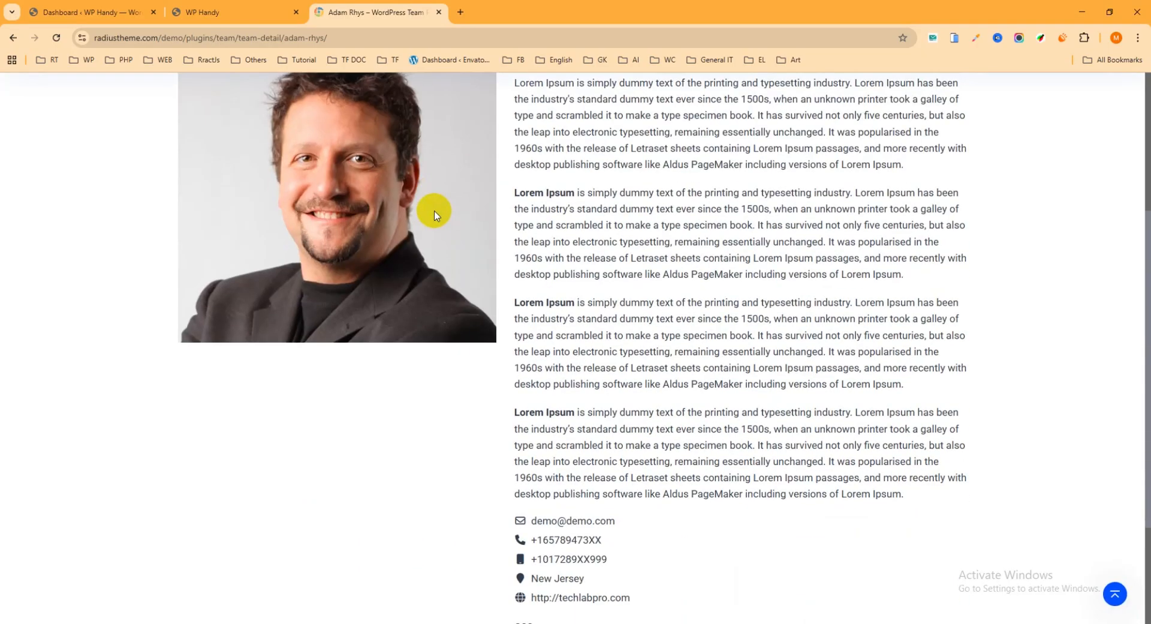
pyautogui.scroll(-3, 456, 234)
pyautogui.scroll(1, 495, 340)
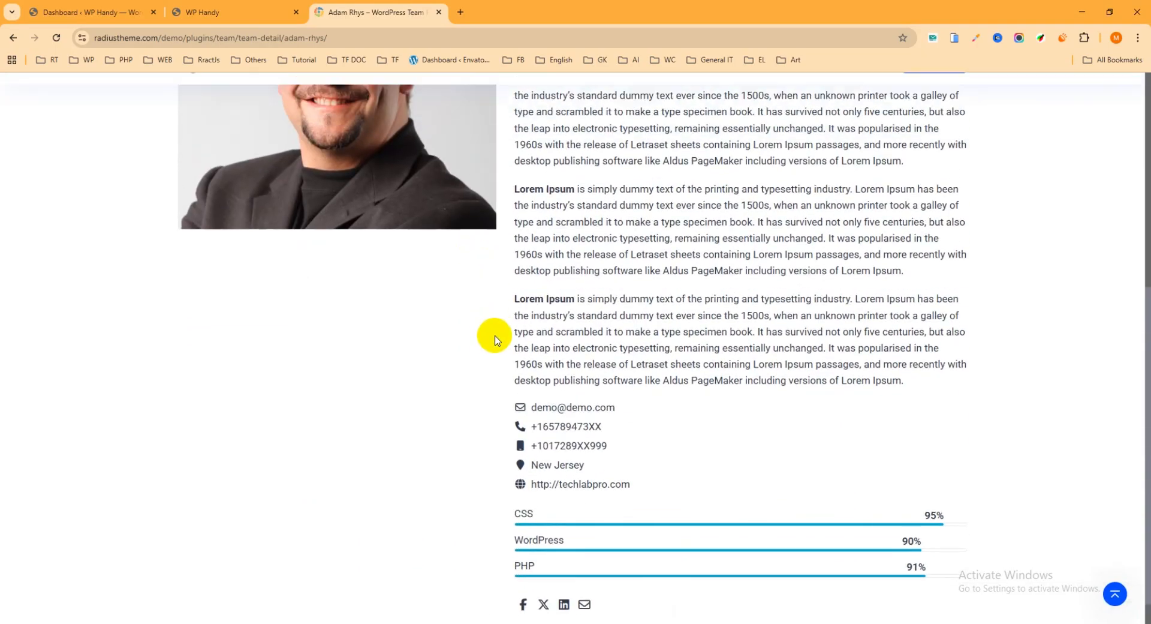
pyautogui.scroll(6, 495, 340)
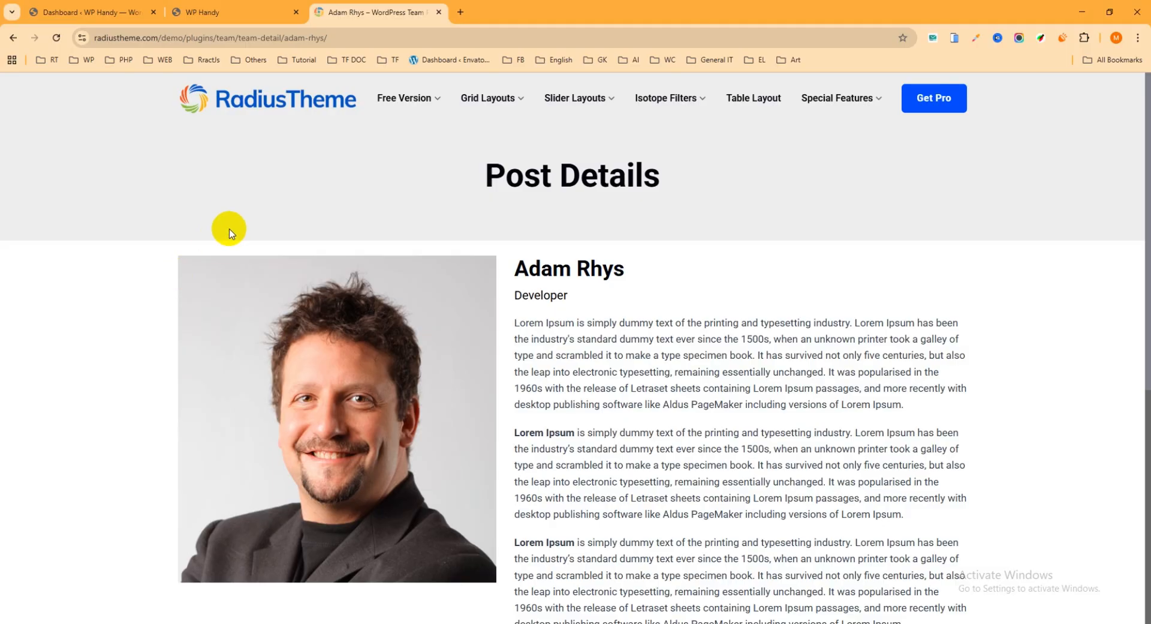
pyautogui.click(13, 37)
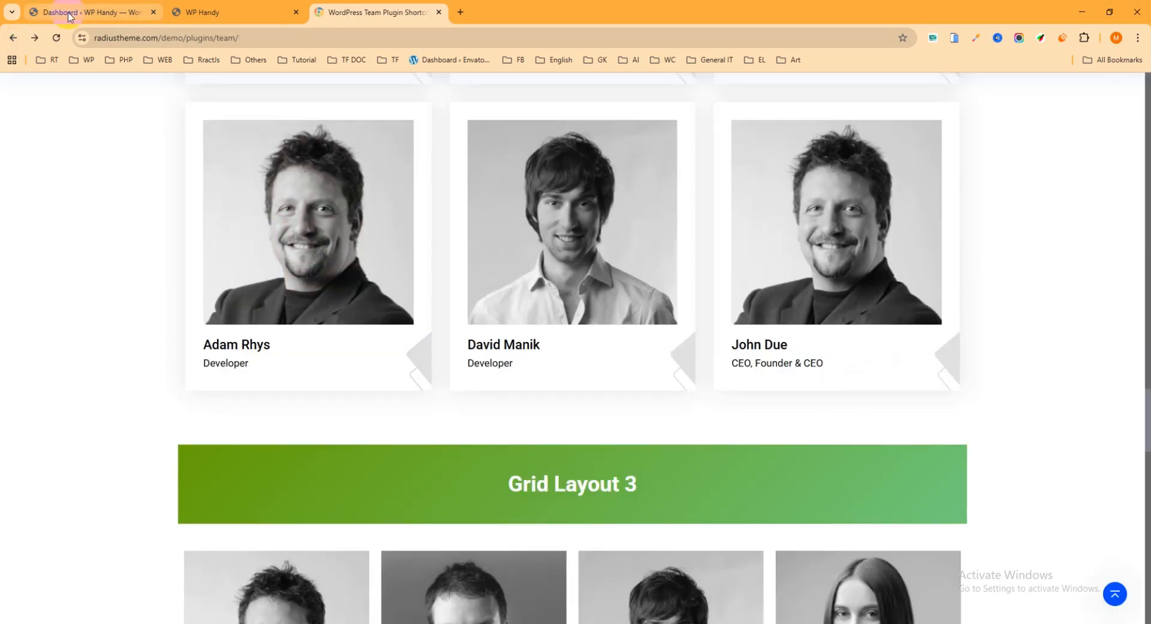
# Switch to the WordPress admin dashboard and search the Add Plugins page for "team"
pyautogui.click(71, 13)
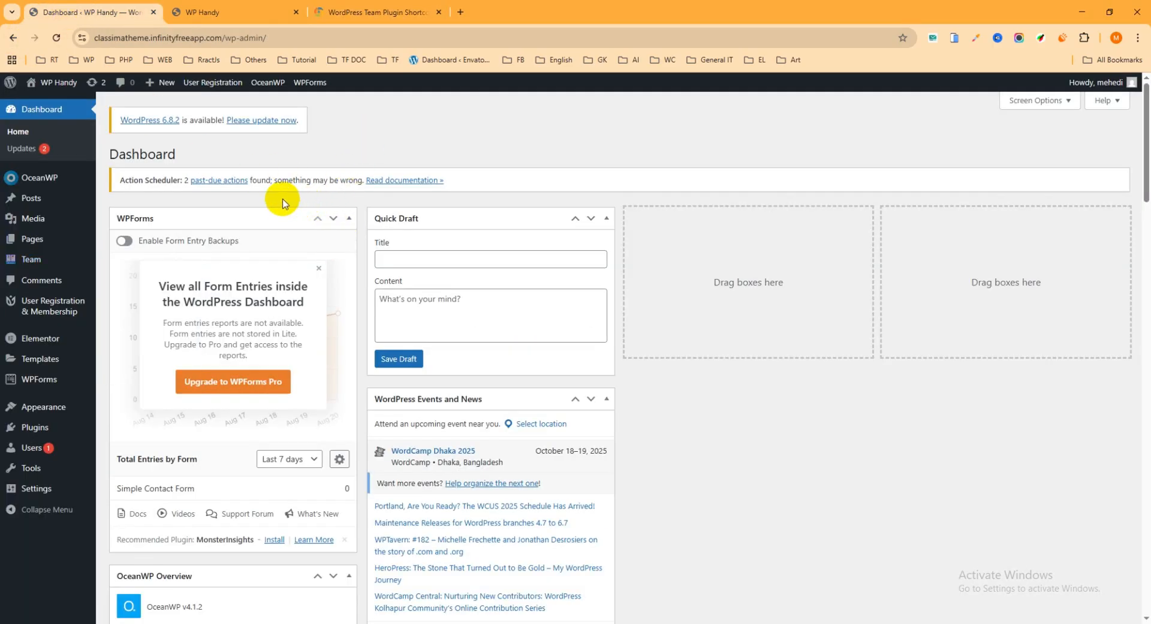
pyautogui.click(32, 436)
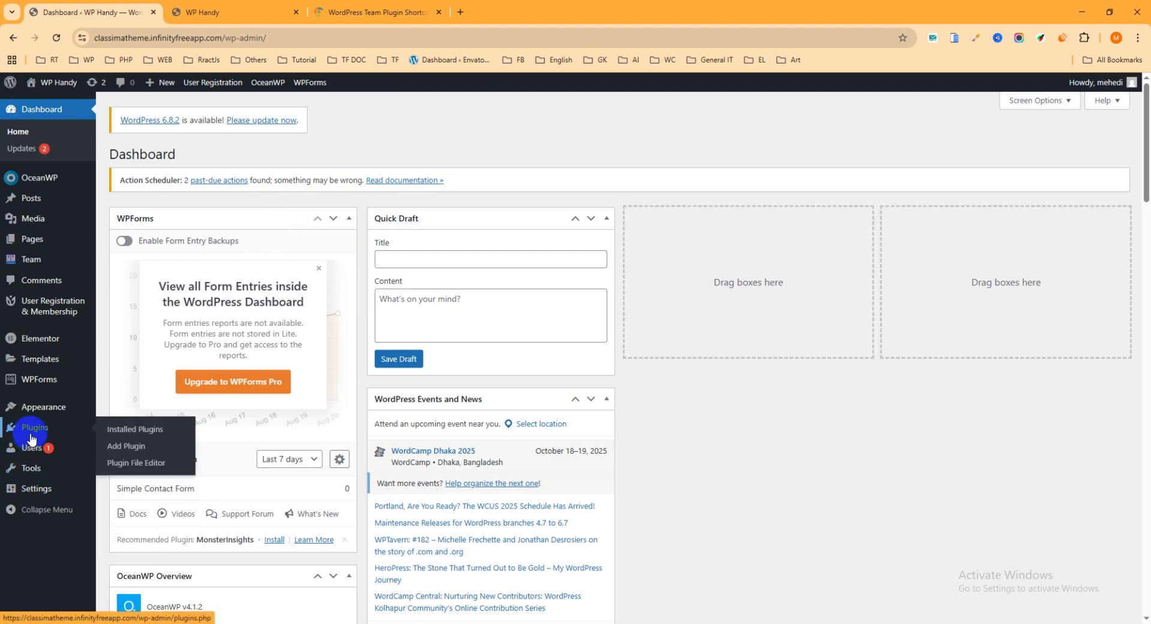
pyautogui.click(127, 447)
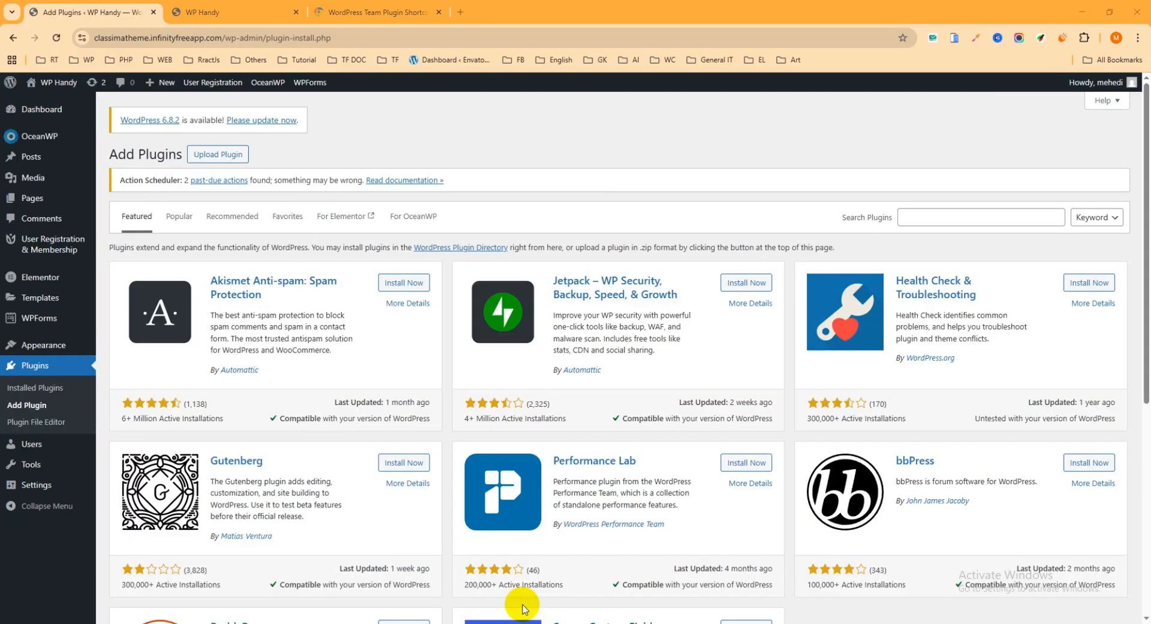
pyautogui.click(982, 223)
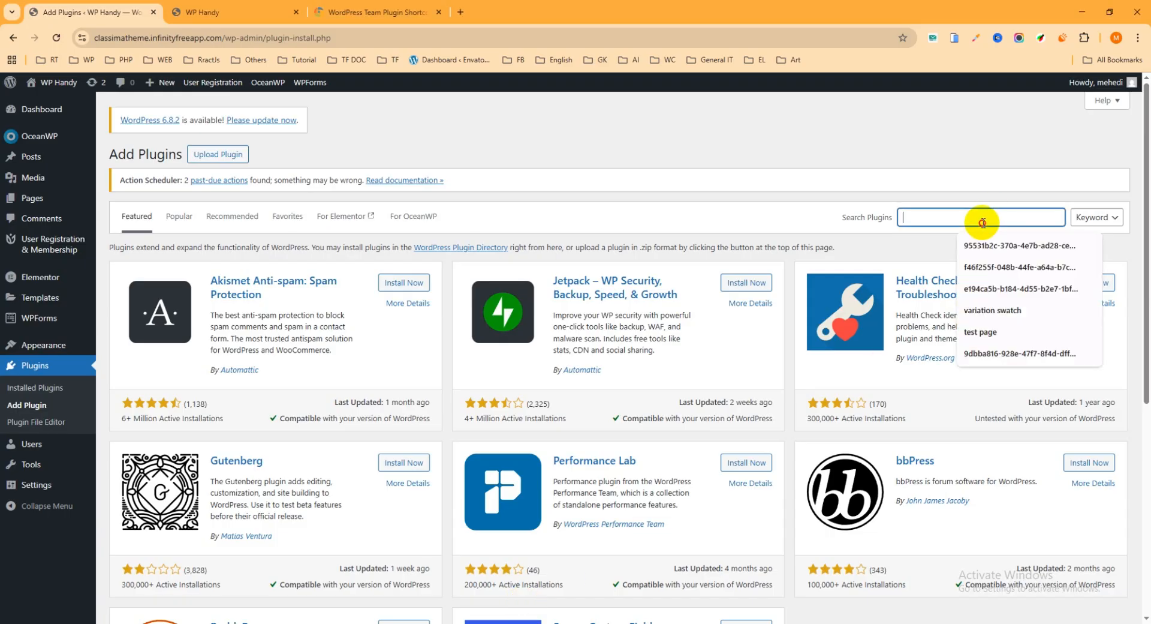
pyautogui.write('team')
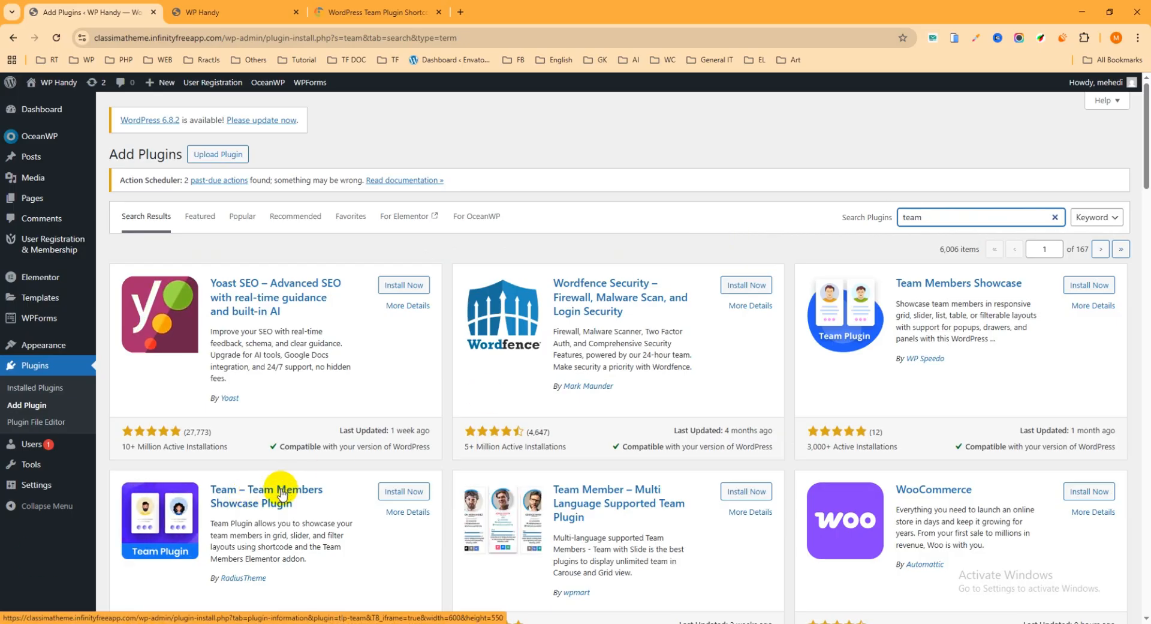
# Install and activate the "Team – Team Members Showcase Plugin" by RadiusTheme
pyautogui.scroll(-1, 282, 493)
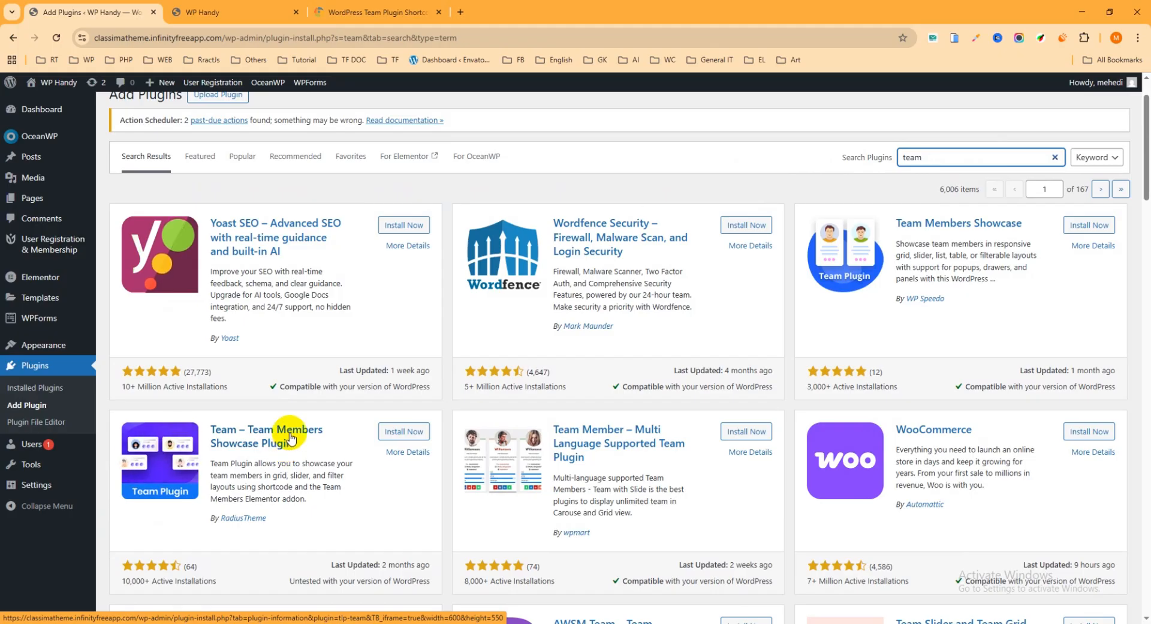
pyautogui.scroll(-1, 279, 413)
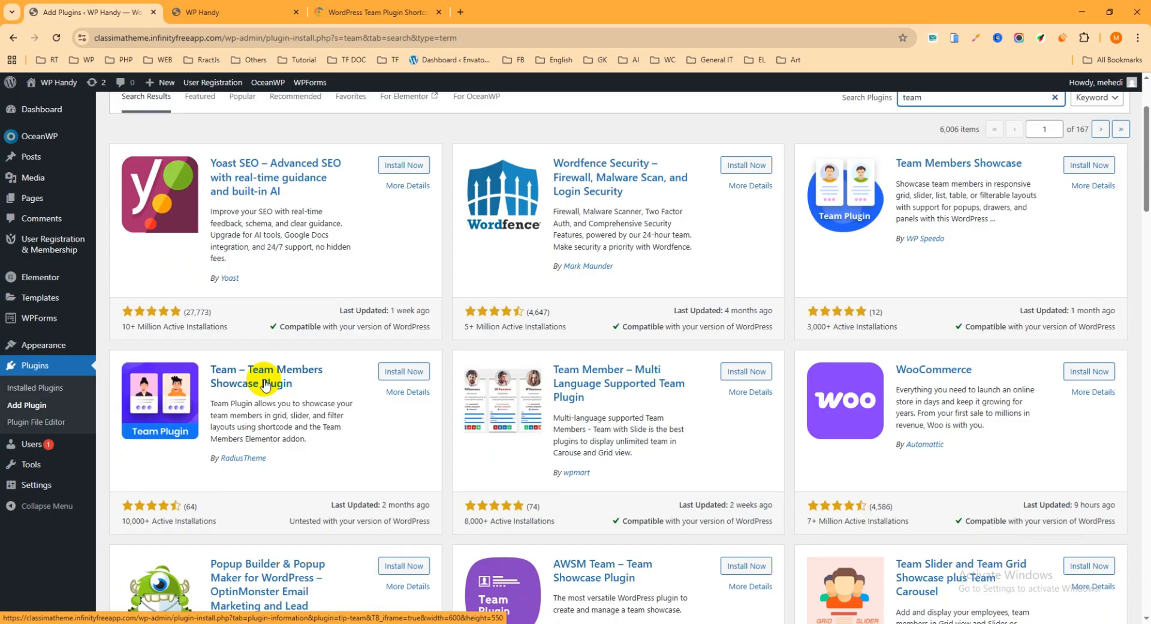
pyautogui.click(404, 372)
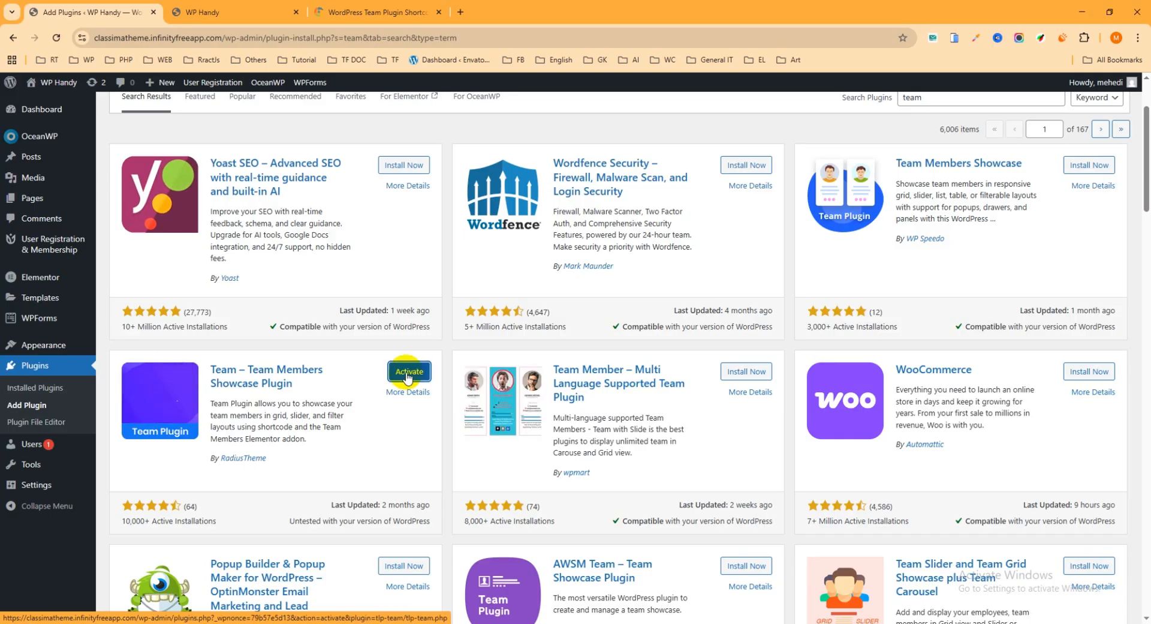
pyautogui.click(409, 371)
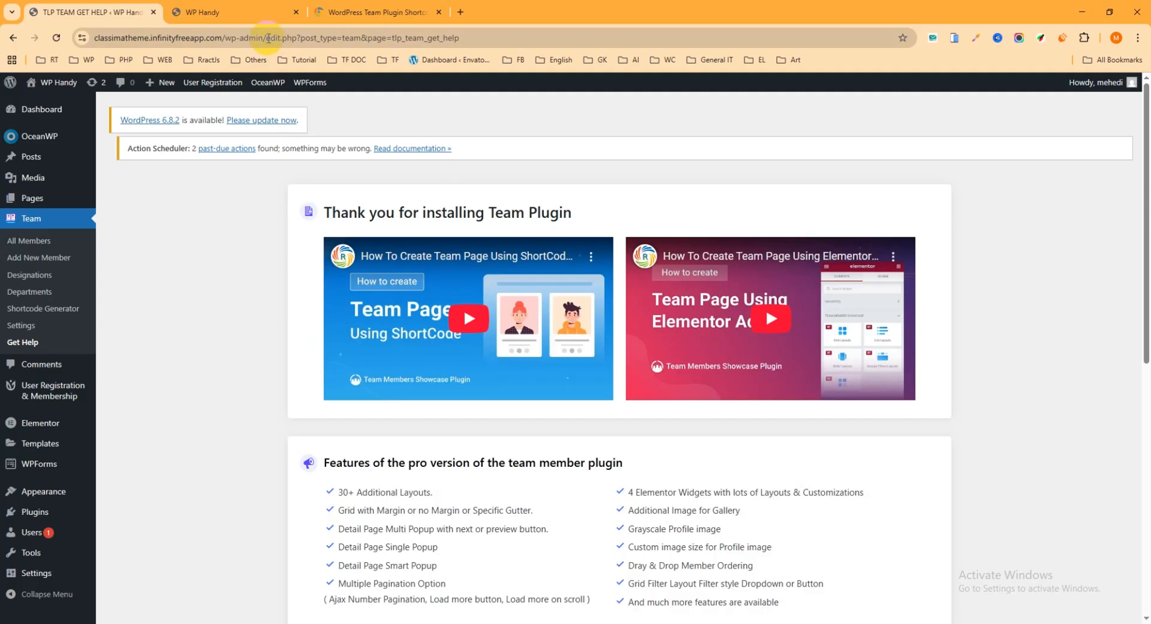
# Return from the plugin's welcome page to the main dashboard by shortening the address to the wp-admin path
pyautogui.moveTo(268, 38); pyautogui.dragTo(578, 44)
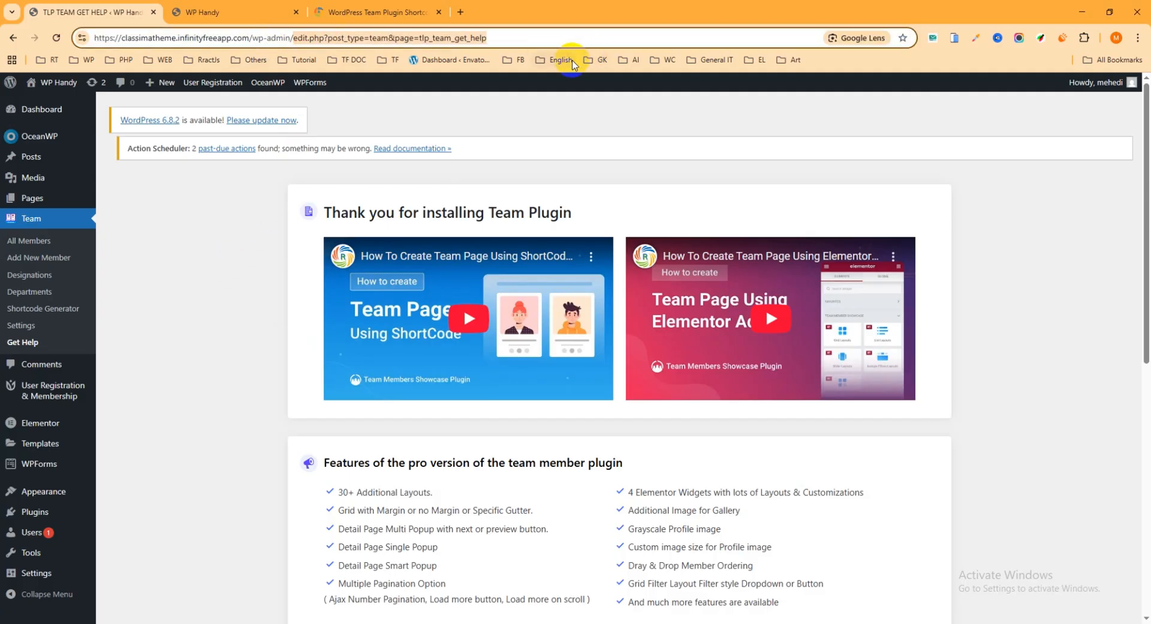
pyautogui.press('BackSpace')
pyautogui.press('Return')
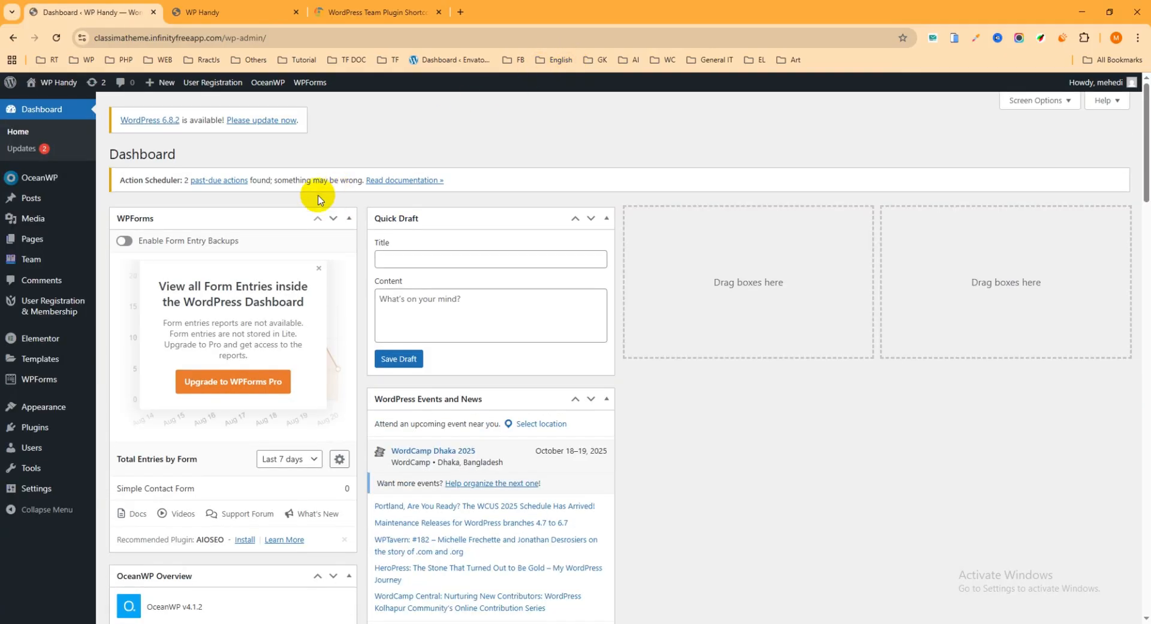
# Open the Team plugin's Designations page in a new browser tab and switch to it
pyautogui.moveTo(35, 262)
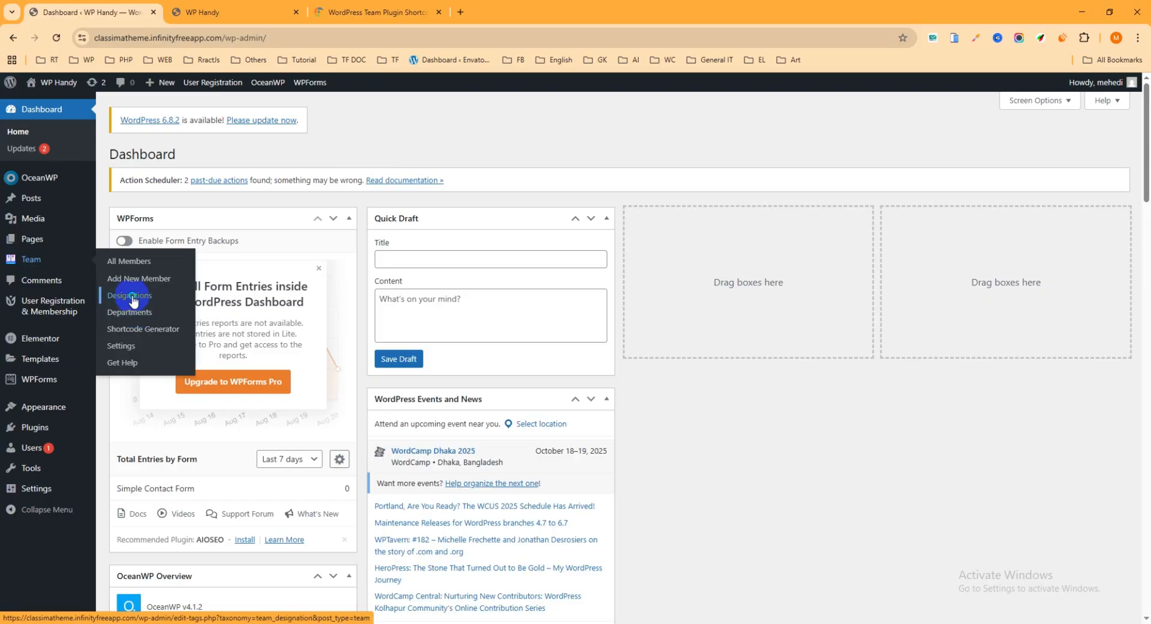
pyautogui.rightClick(128, 293)
pyautogui.click(165, 307)
pyautogui.click(255, 13)
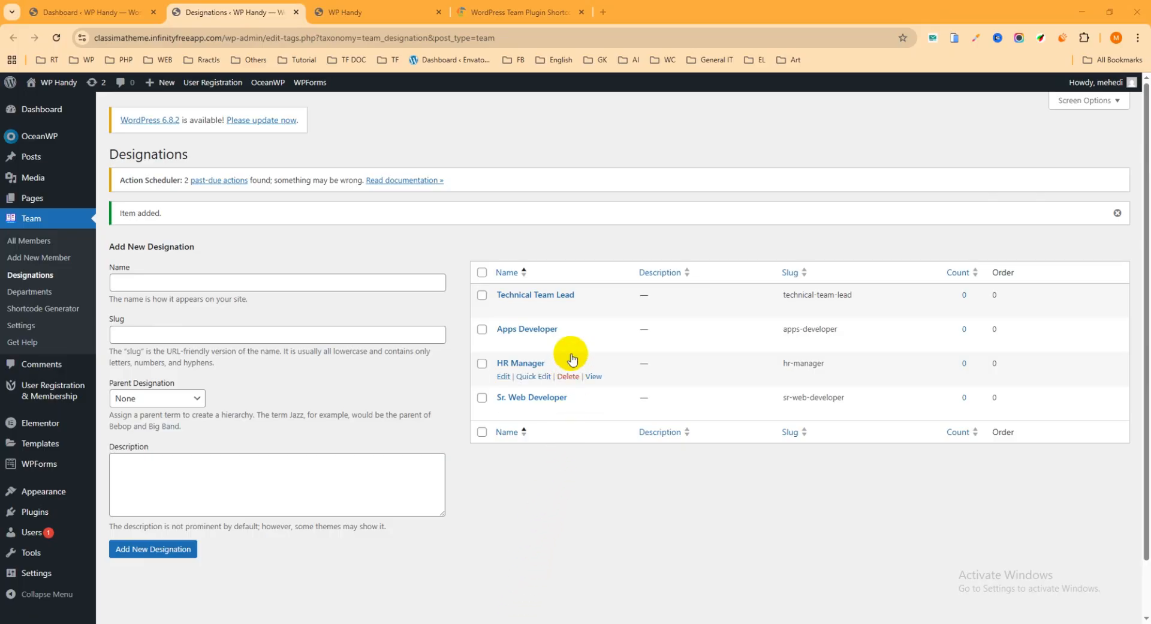
# Add a new team designation named "UX / UI Designer"
pyautogui.moveTo(551, 305)
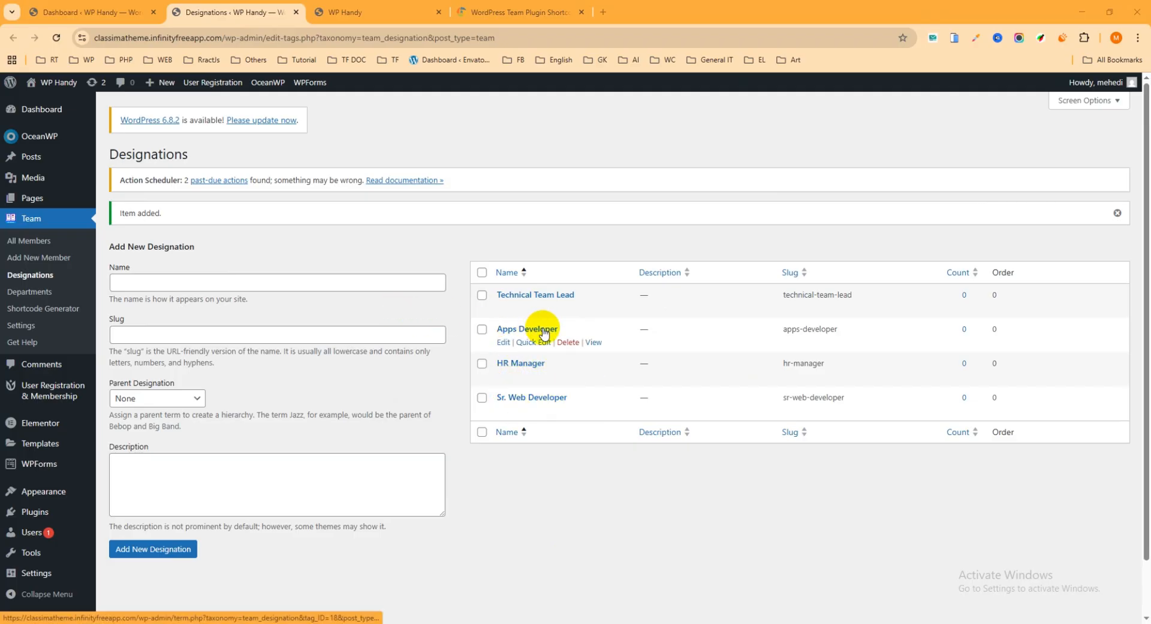
pyautogui.click(216, 281)
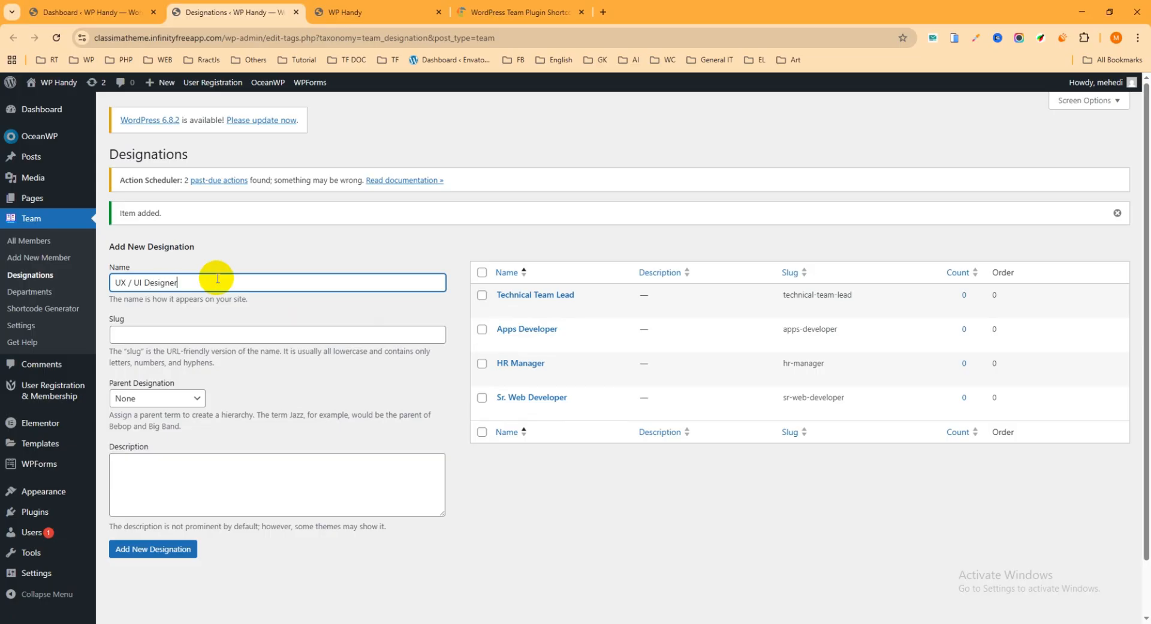
pyautogui.click(162, 555)
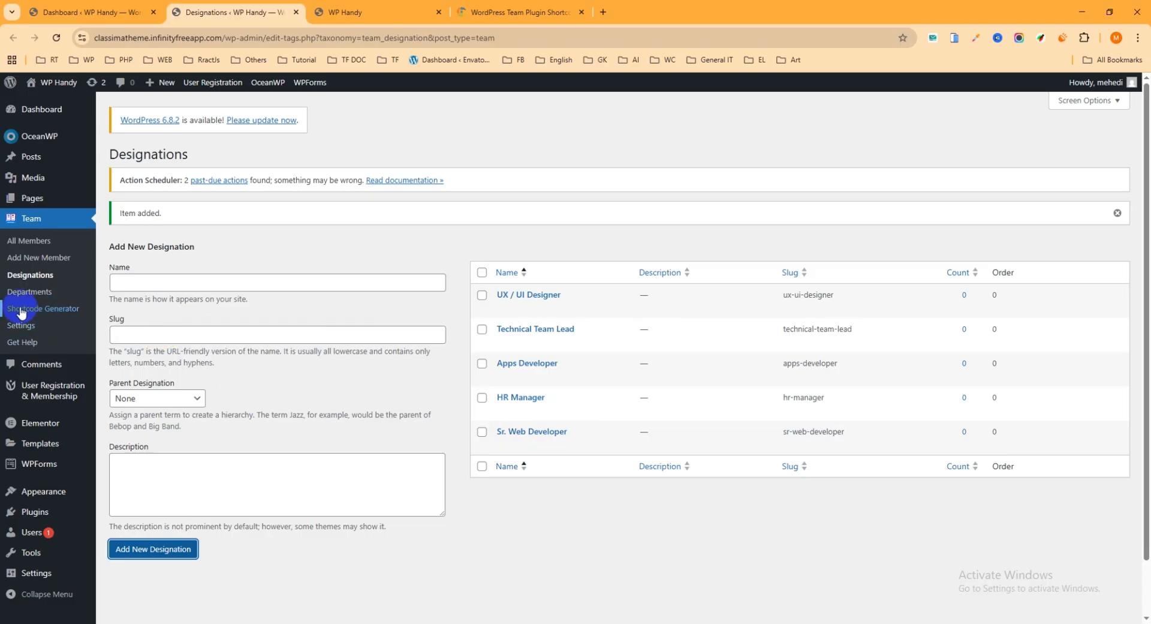
# Open the Team plugin's Departments page and add a department named "HR"
pyautogui.click(36, 296)
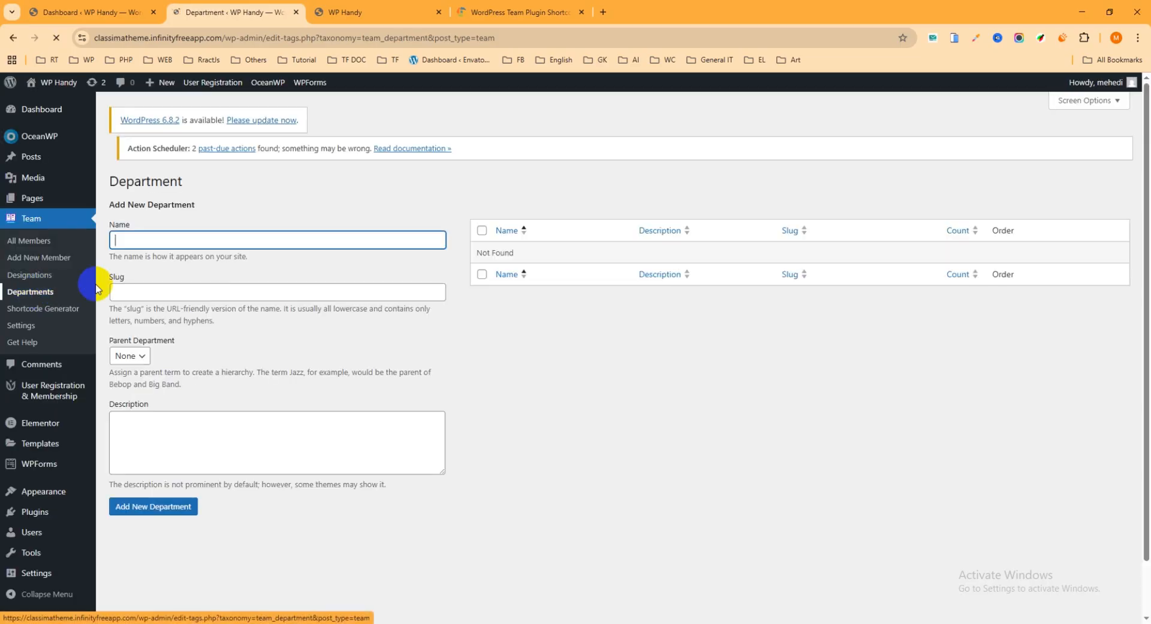
pyautogui.click(177, 249)
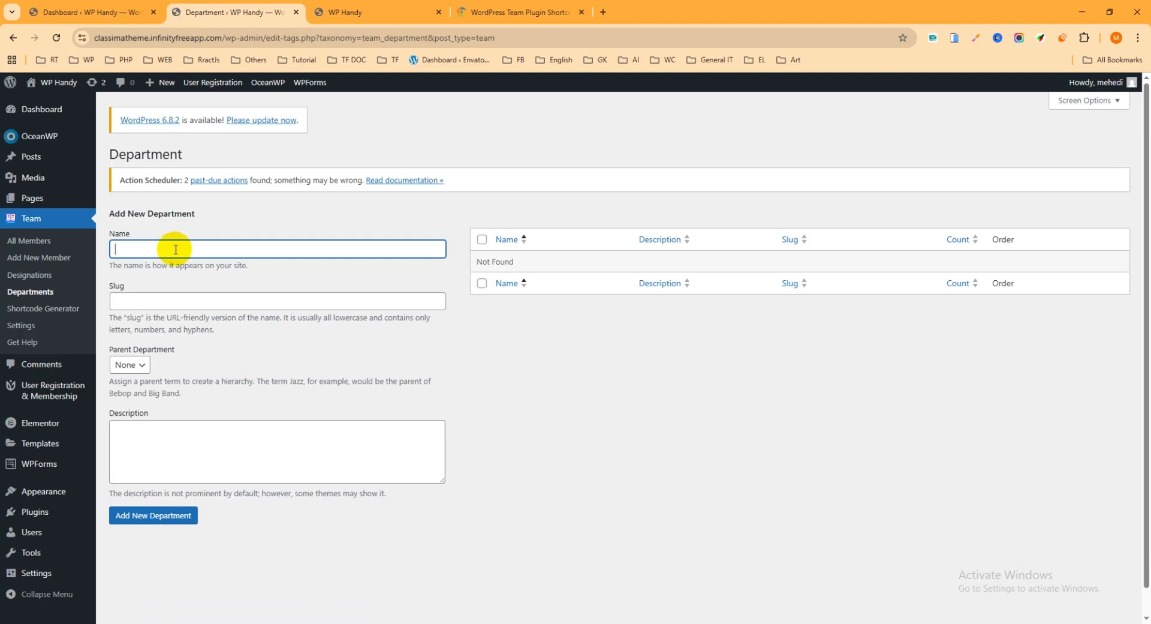
pyautogui.click(162, 522)
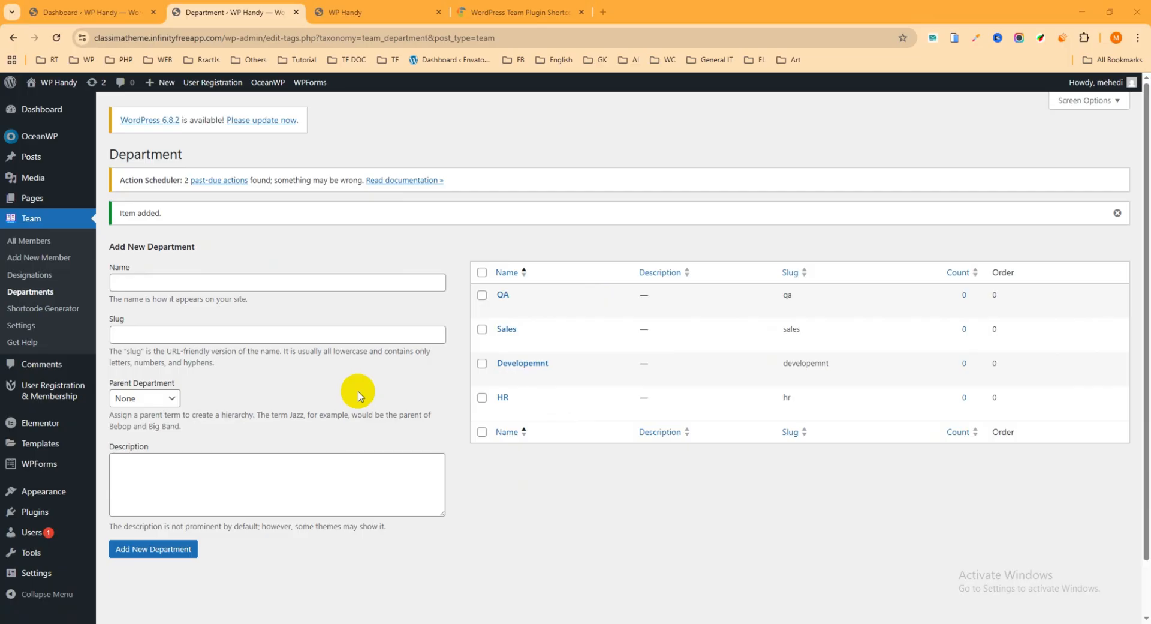
# Open the Team plugin's Add New Member page in a new browser tab and switch to it
pyautogui.rightClick(43, 259)
pyautogui.click(78, 267)
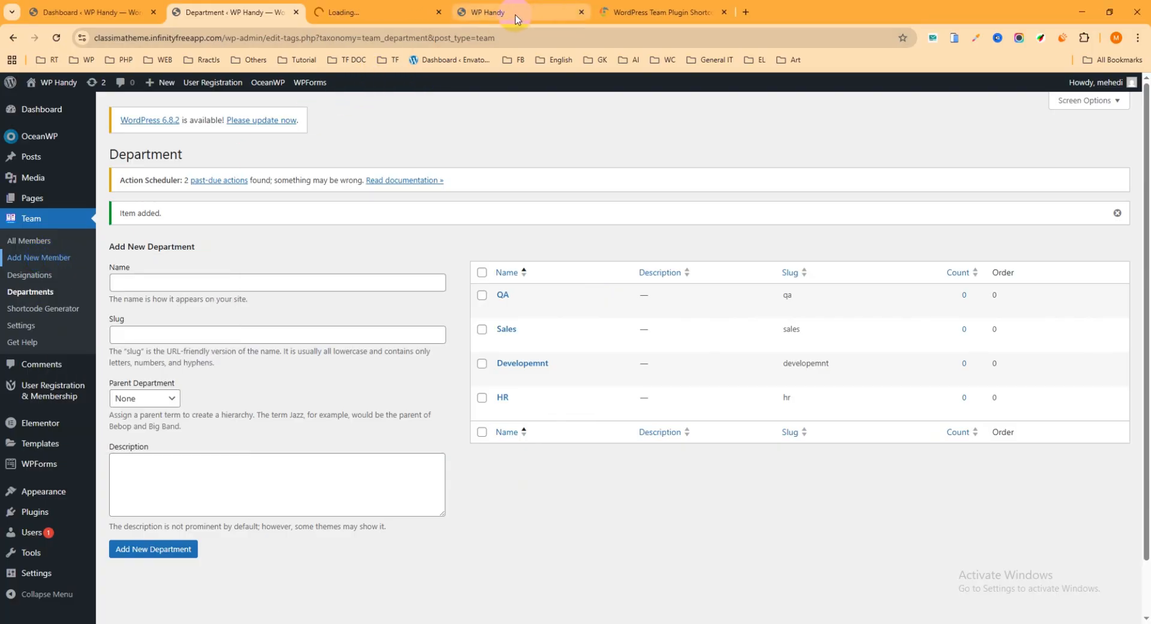
pyautogui.click(388, 15)
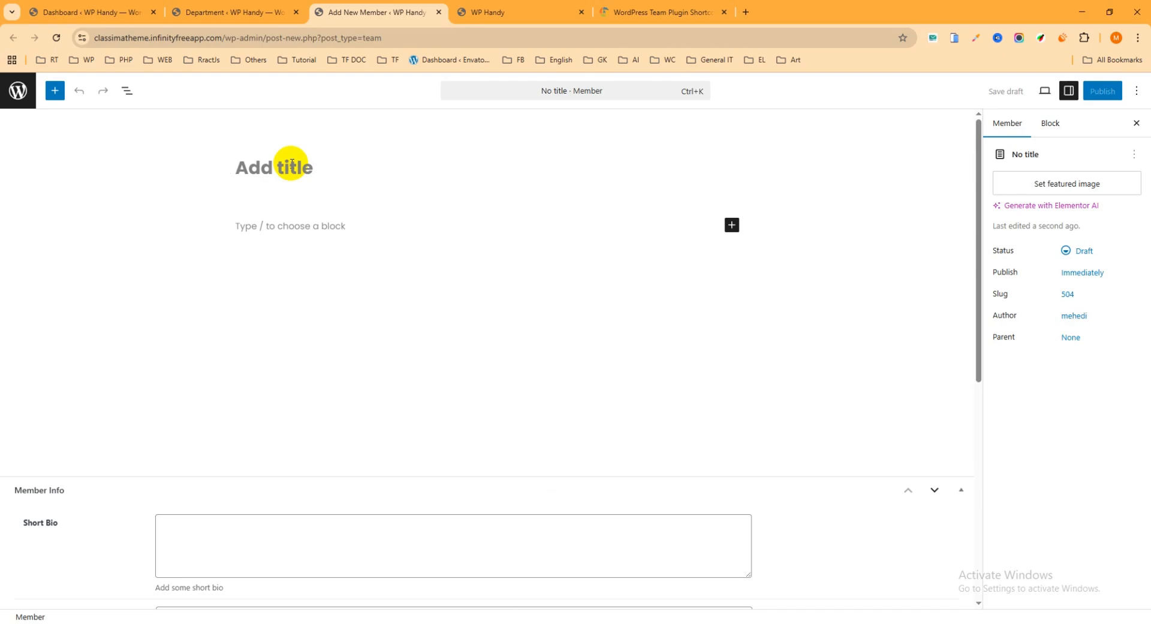
# From the RadiusTheme team demo, open the first developer's detail page above the Grid Layout 3 heading in a new browser tab
pyautogui.click(647, 8)
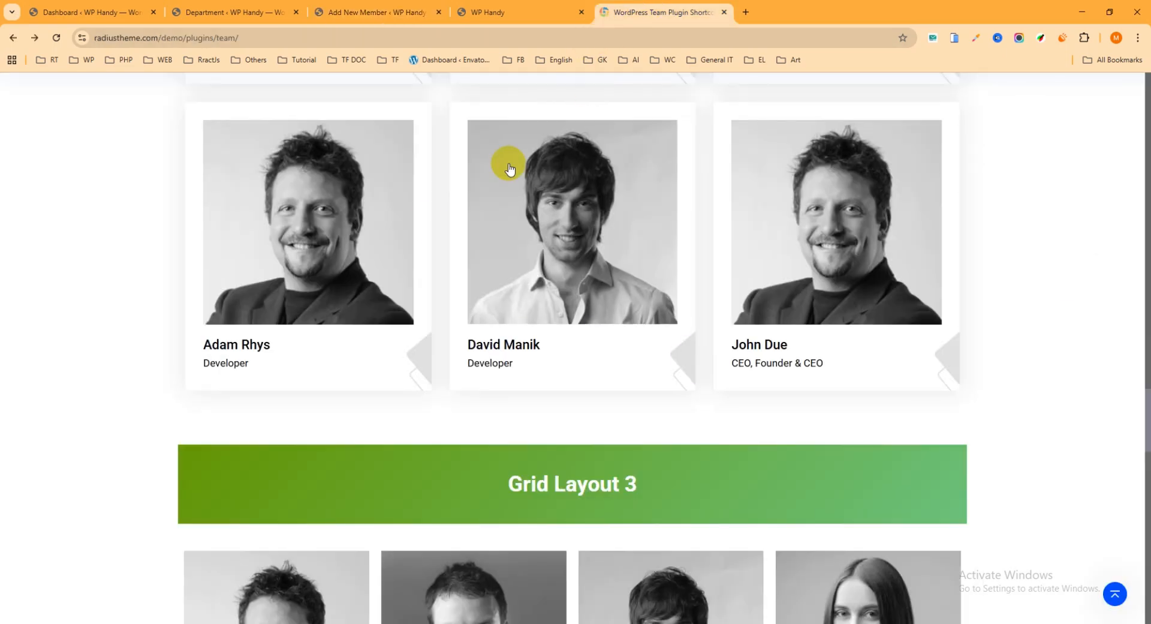
pyautogui.rightClick(281, 205)
pyautogui.click(307, 216)
pyautogui.click(781, 13)
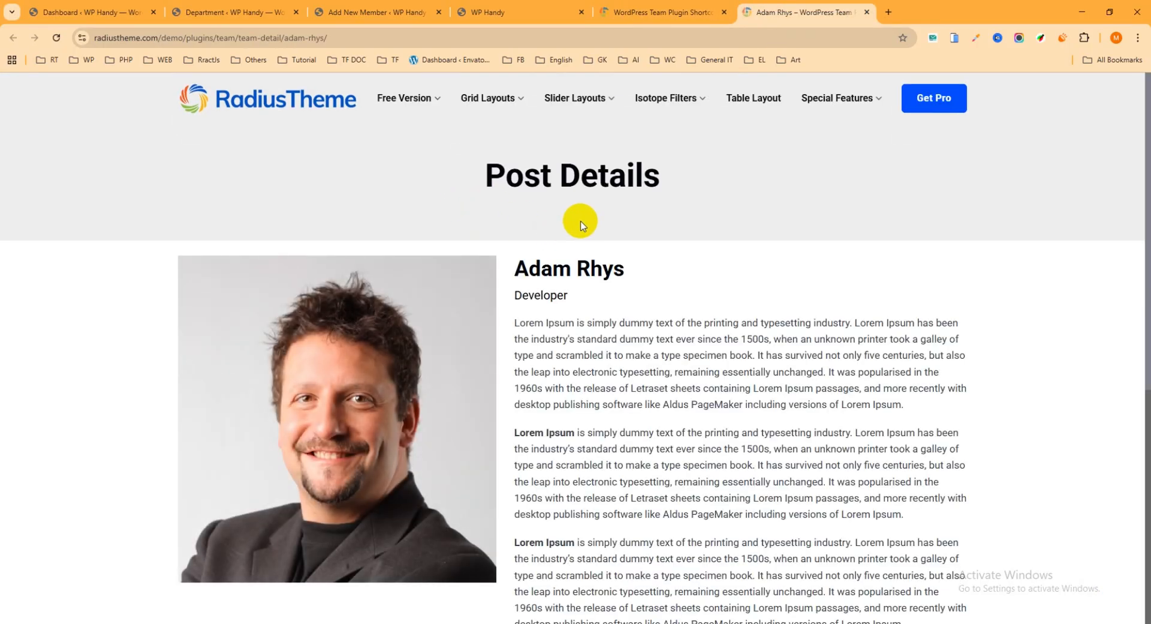
# Copy the member's name from the demo detail page and paste it as the new member's title
pyautogui.moveTo(635, 268); pyautogui.dragTo(516, 269)
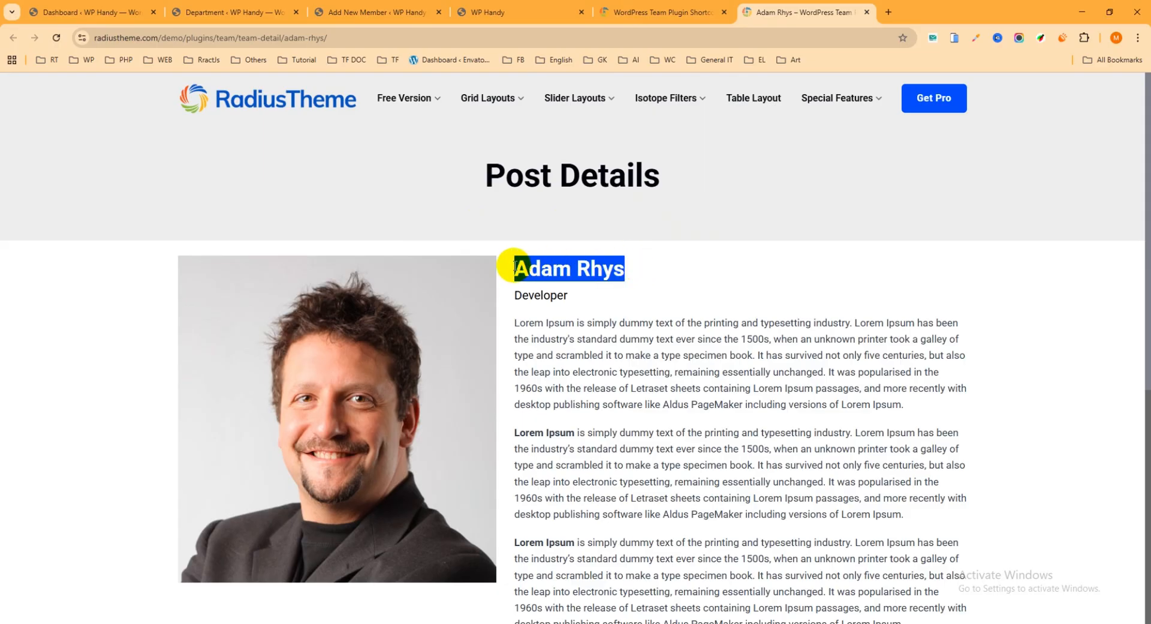
pyautogui.hotkey('ctrl', 'c')
pyautogui.click(384, 12)
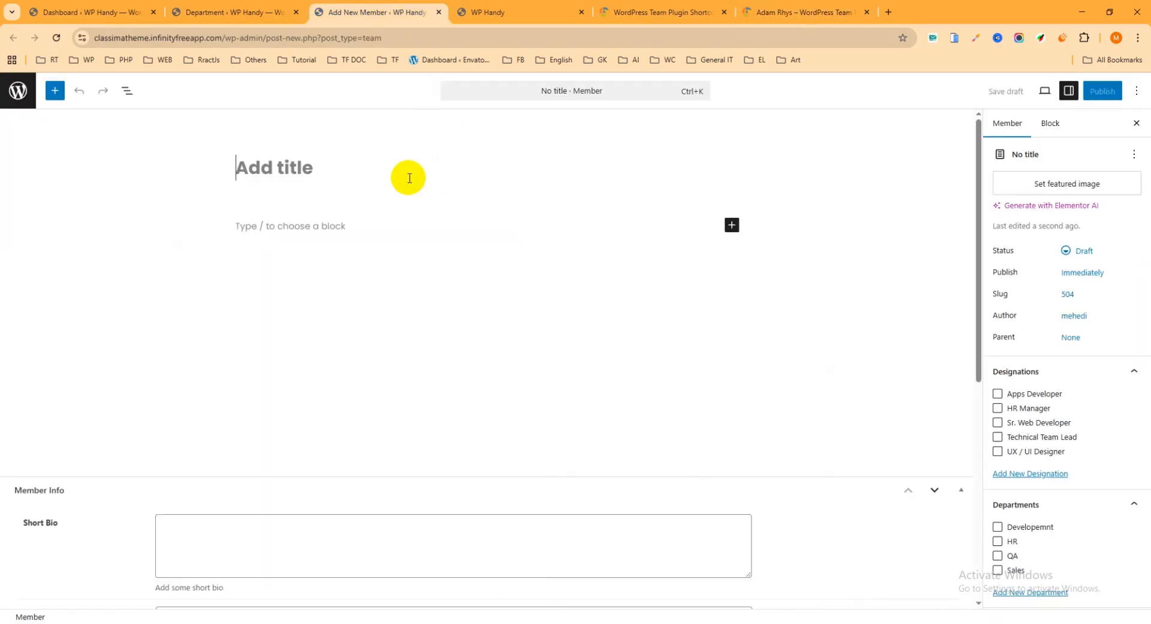
pyautogui.click(372, 157)
pyautogui.hotkey('ctrl', 'v')
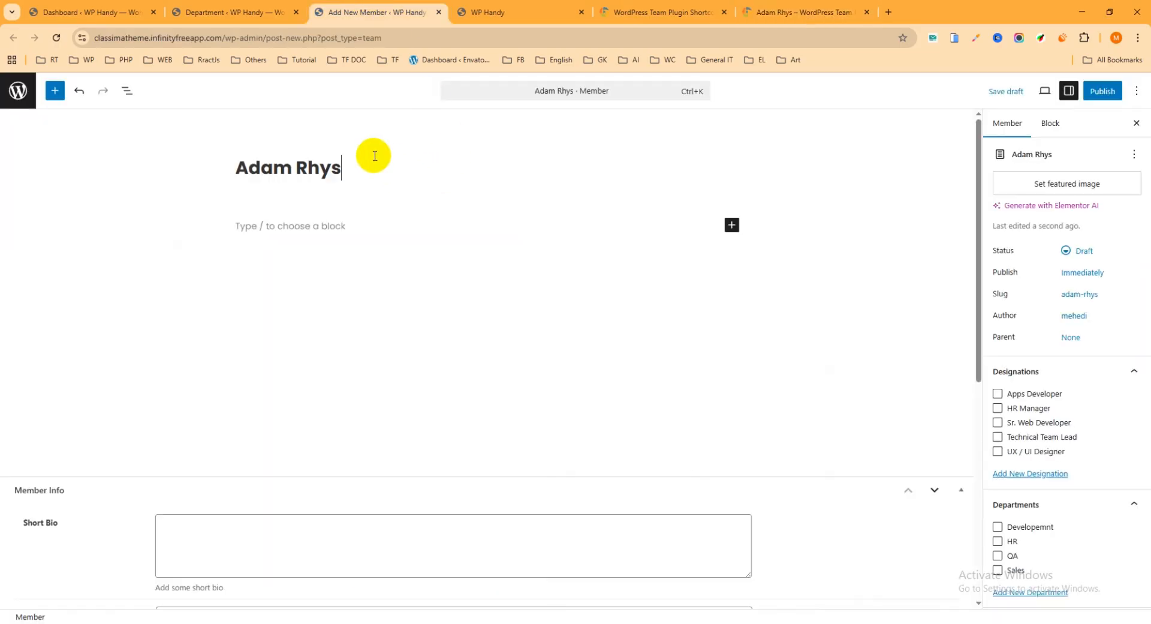
# Upload 12.png from the Downloads folder and set it as the member's featured image
pyautogui.click(1060, 183)
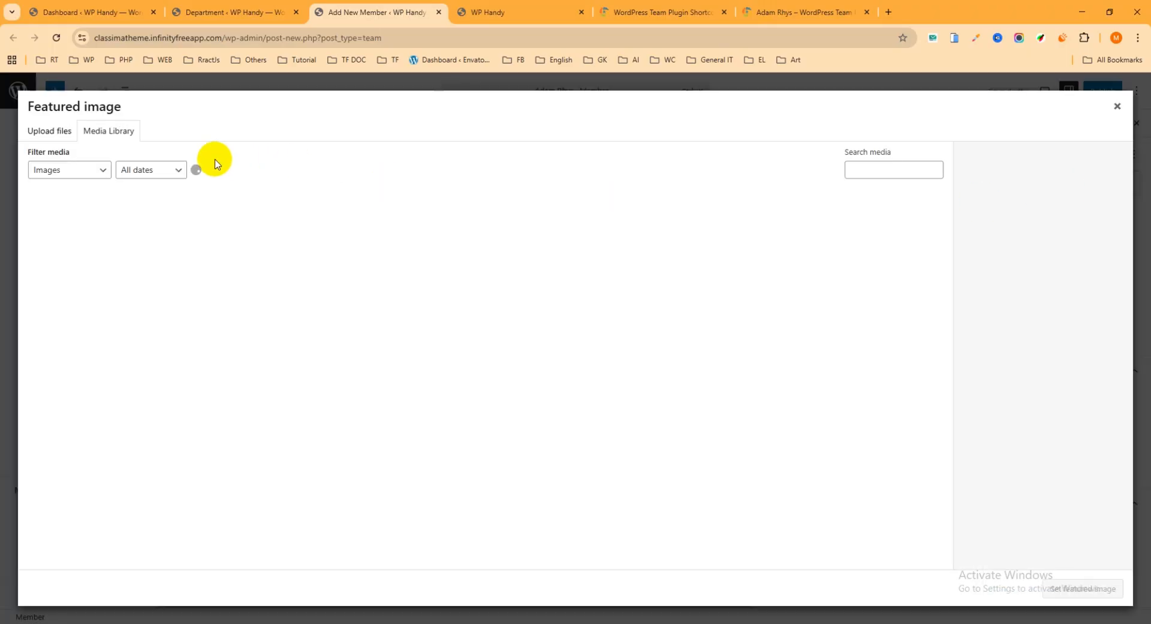
pyautogui.click(51, 135)
pyautogui.click(574, 334)
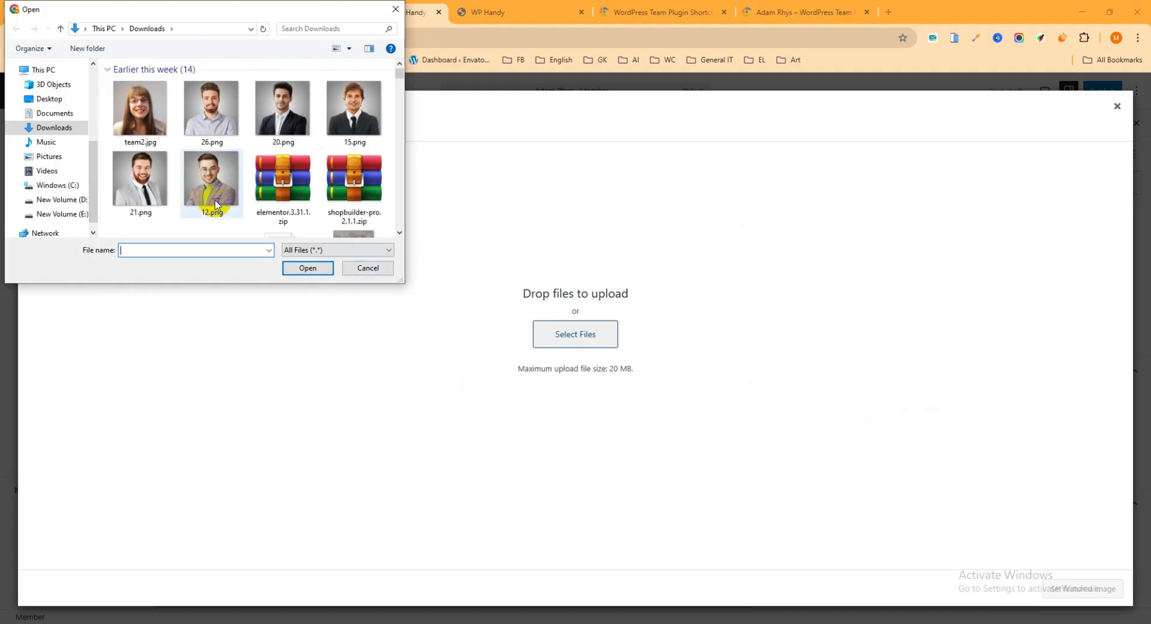
pyautogui.click(311, 268)
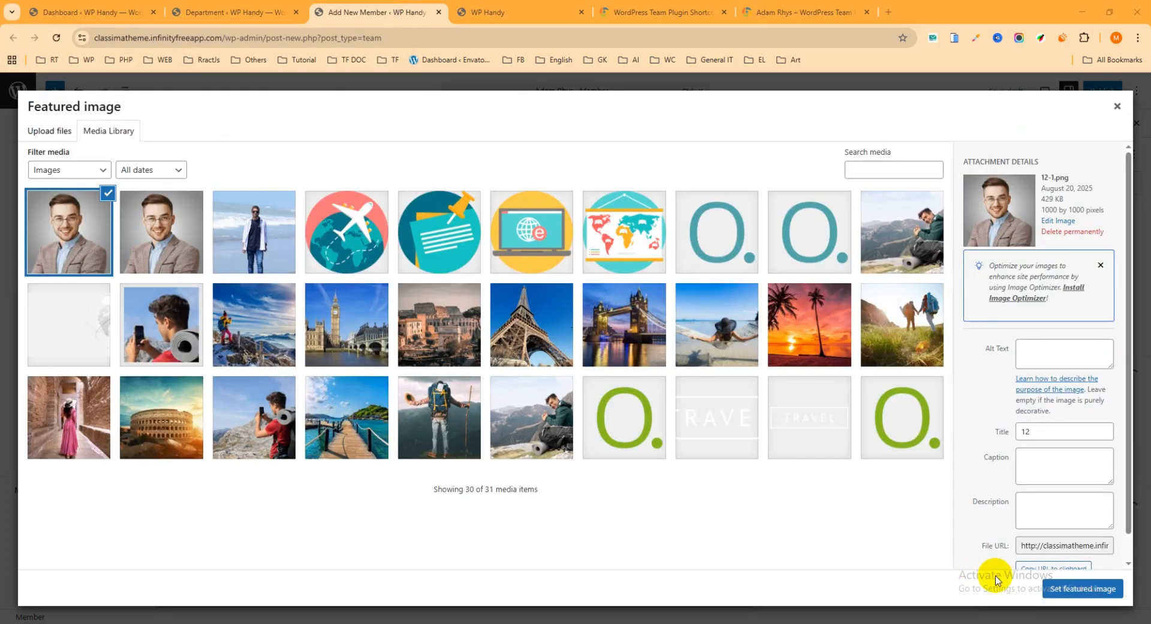
pyautogui.click(1087, 588)
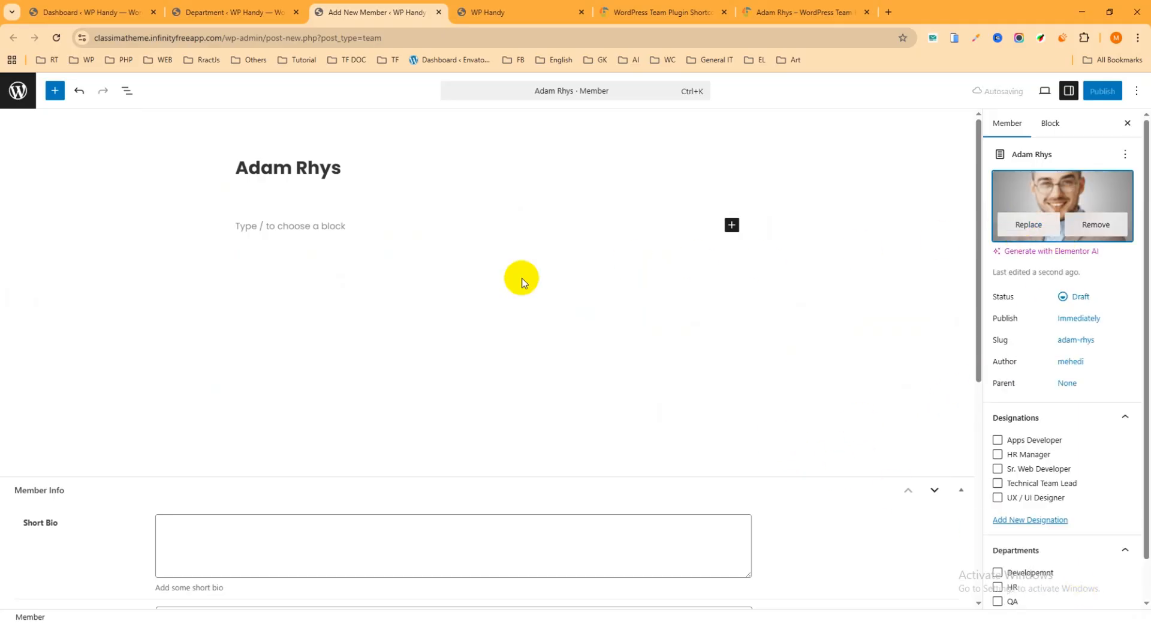
# Copy the first Lorem Ipsum paragraph from the demo detail page into the new member's Short Bio
pyautogui.scroll(-3, 349, 311)
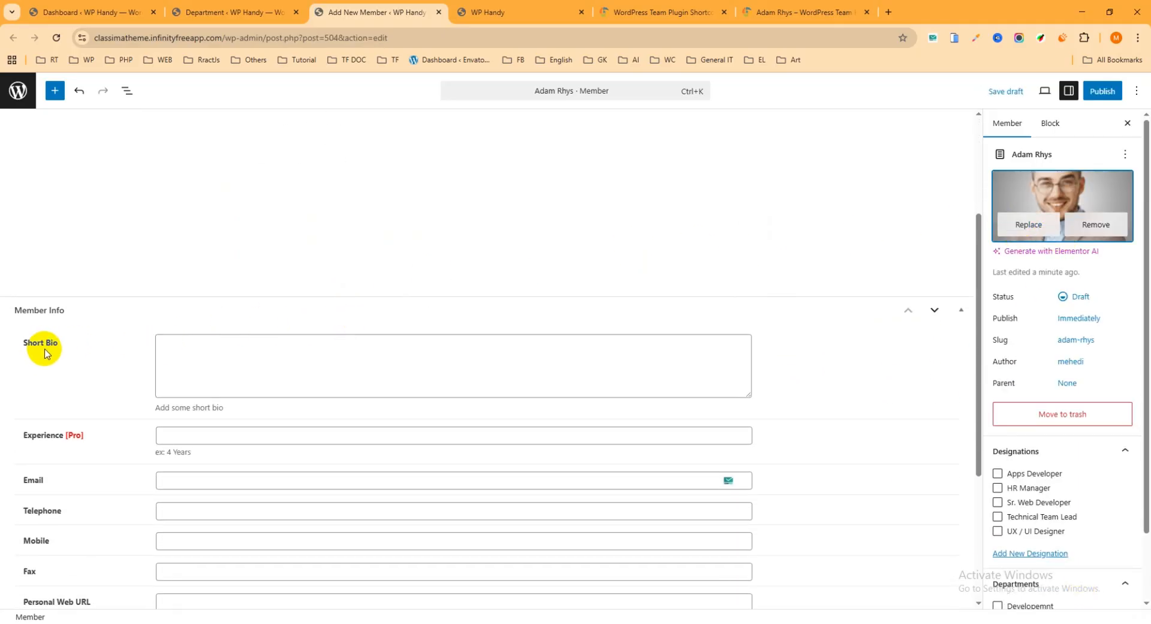
pyautogui.click(236, 366)
pyautogui.scroll(3, 447, 244)
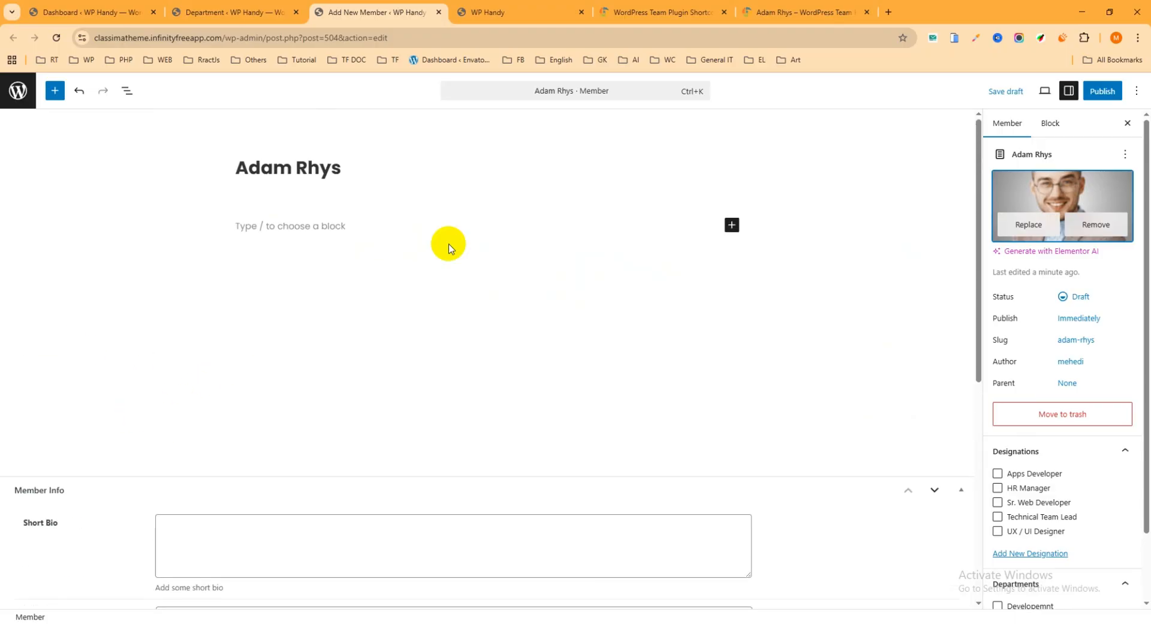
pyautogui.click(780, 12)
pyautogui.scroll(-1, 528, 264)
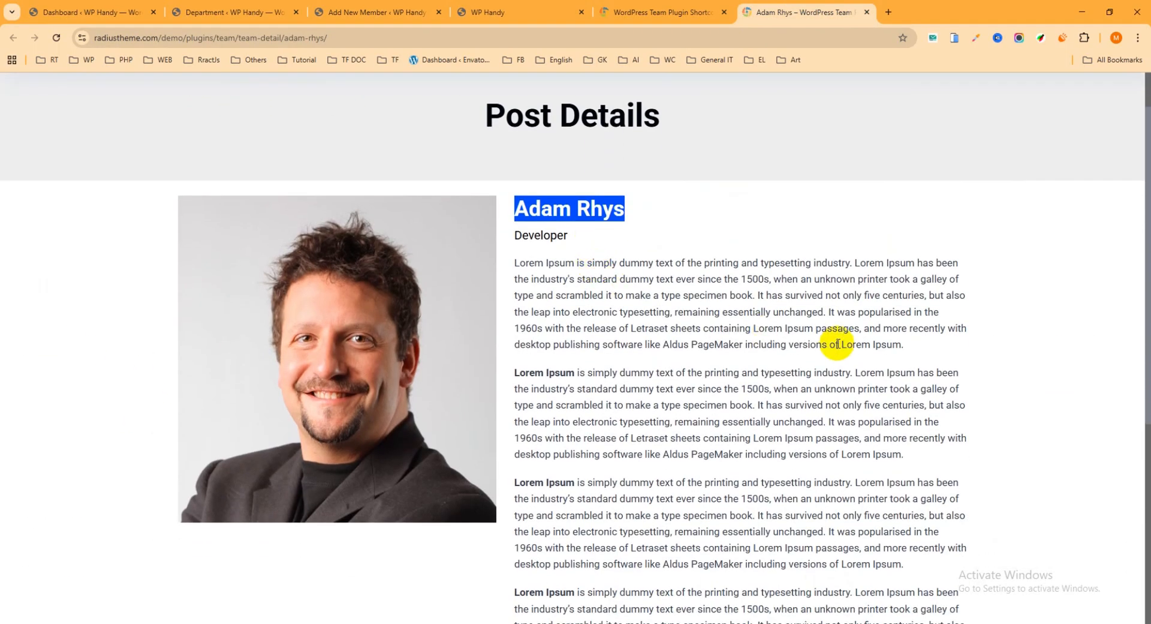
pyautogui.moveTo(907, 350); pyautogui.dragTo(523, 265)
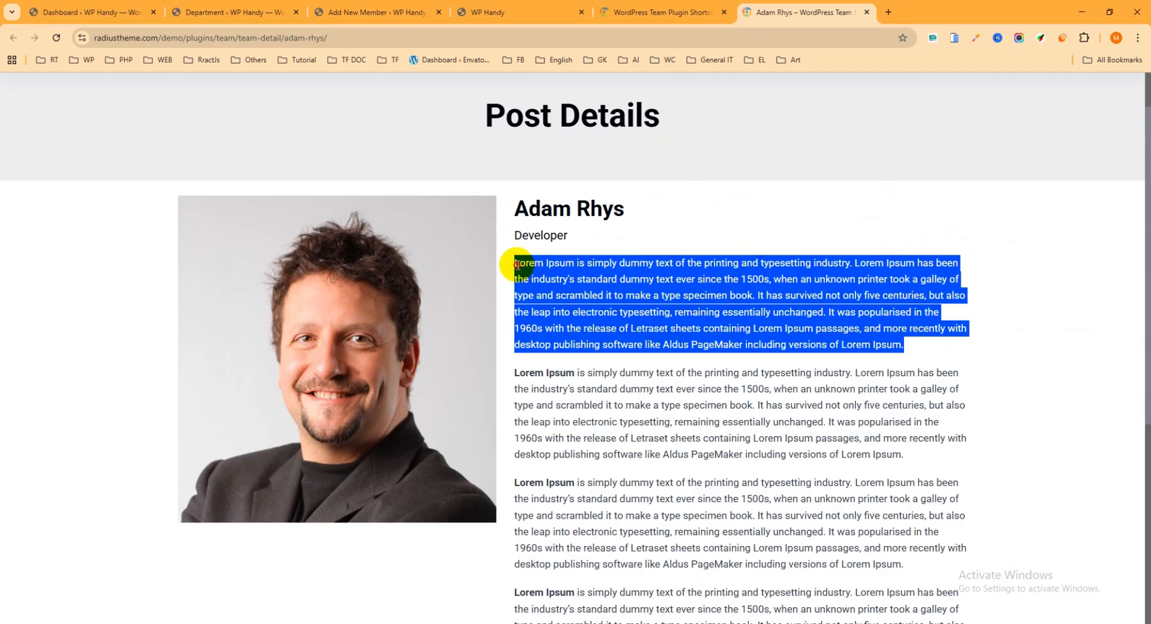
pyautogui.click(371, 12)
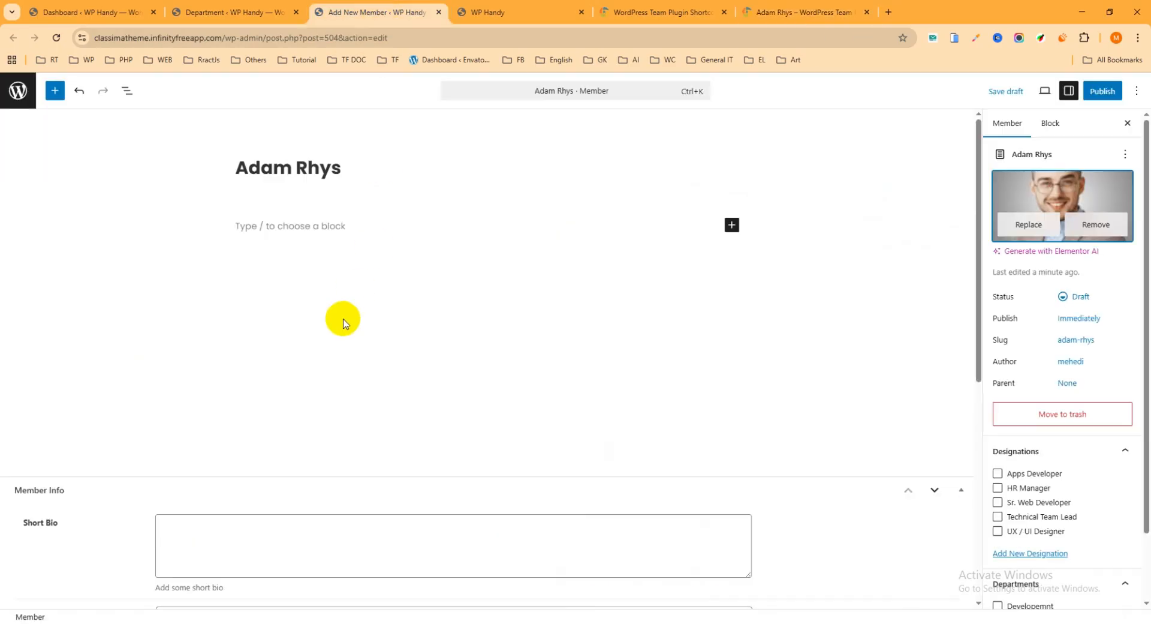
pyautogui.scroll(-3, 218, 420)
pyautogui.click(212, 376)
pyautogui.hotkey('ctrl', 'v')
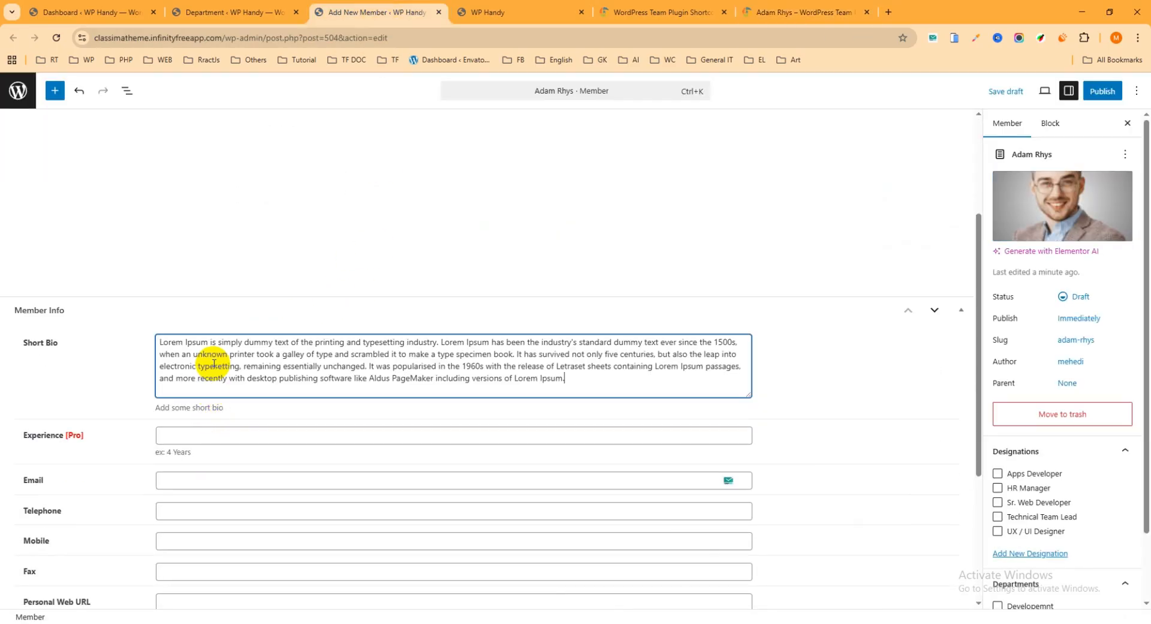
# Fill in the member's email, telephone, mobile and fax, reusing the same phone number for telephone and mobile
pyautogui.scroll(-2, 124, 370)
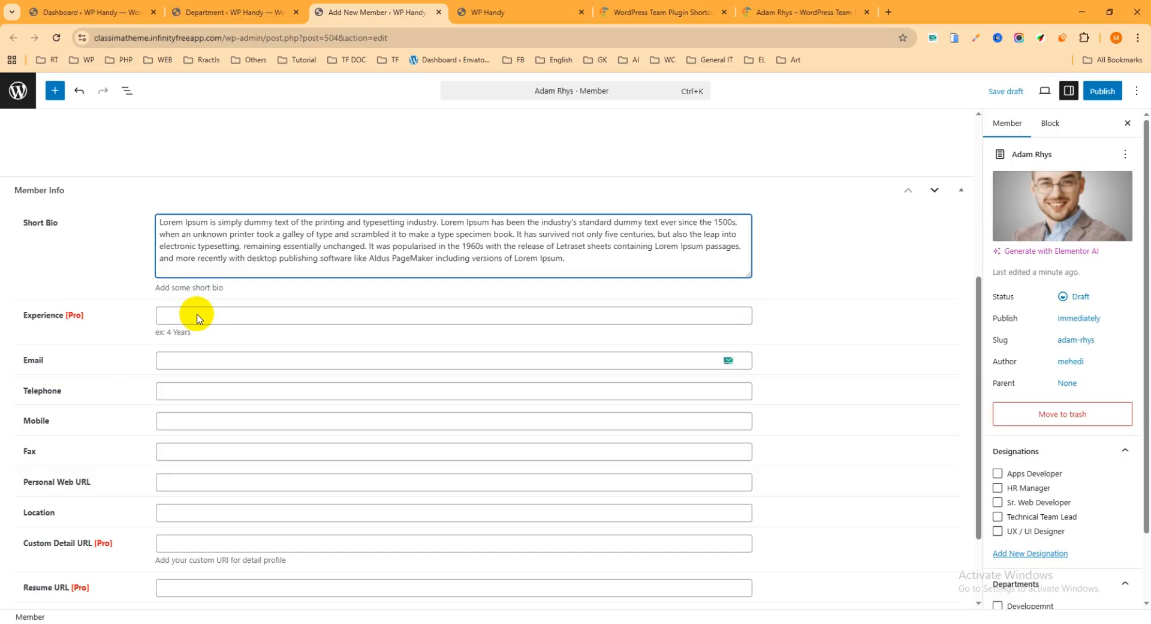
pyautogui.click(175, 360)
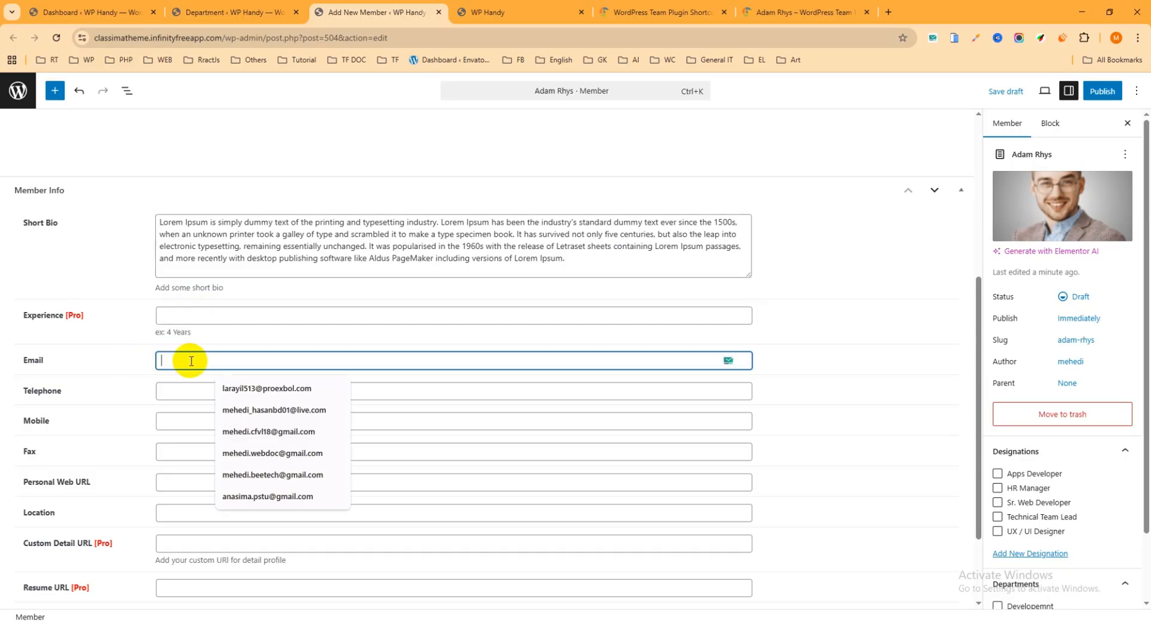
pyautogui.click(271, 388)
pyautogui.click(200, 396)
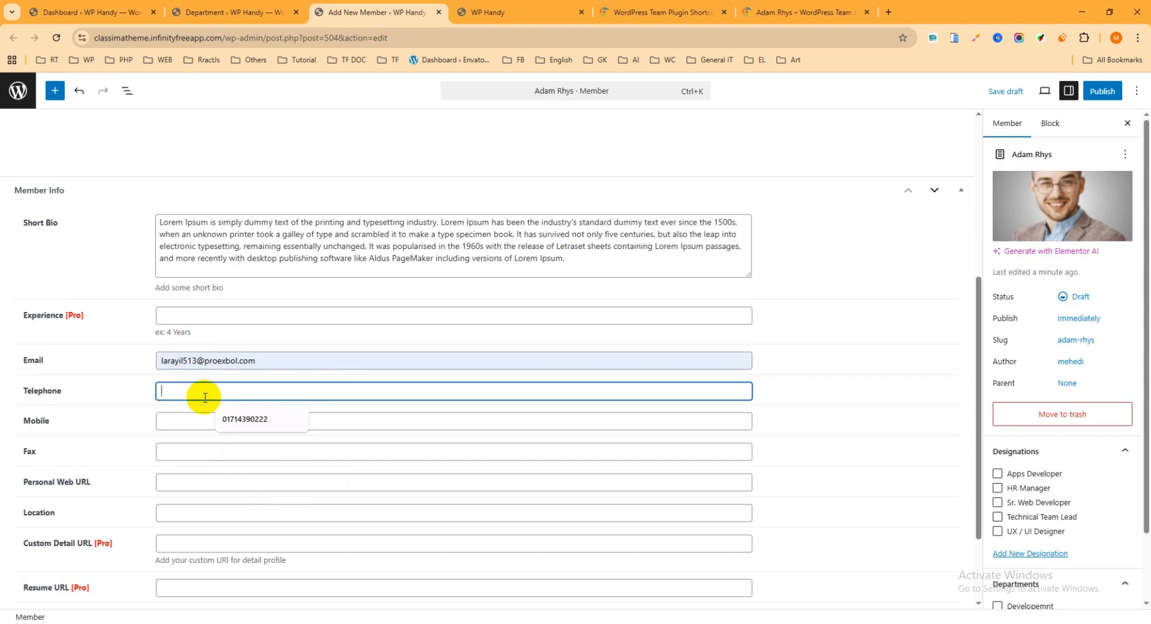
pyautogui.click(248, 419)
pyautogui.moveTo(228, 392); pyautogui.dragTo(41, 390)
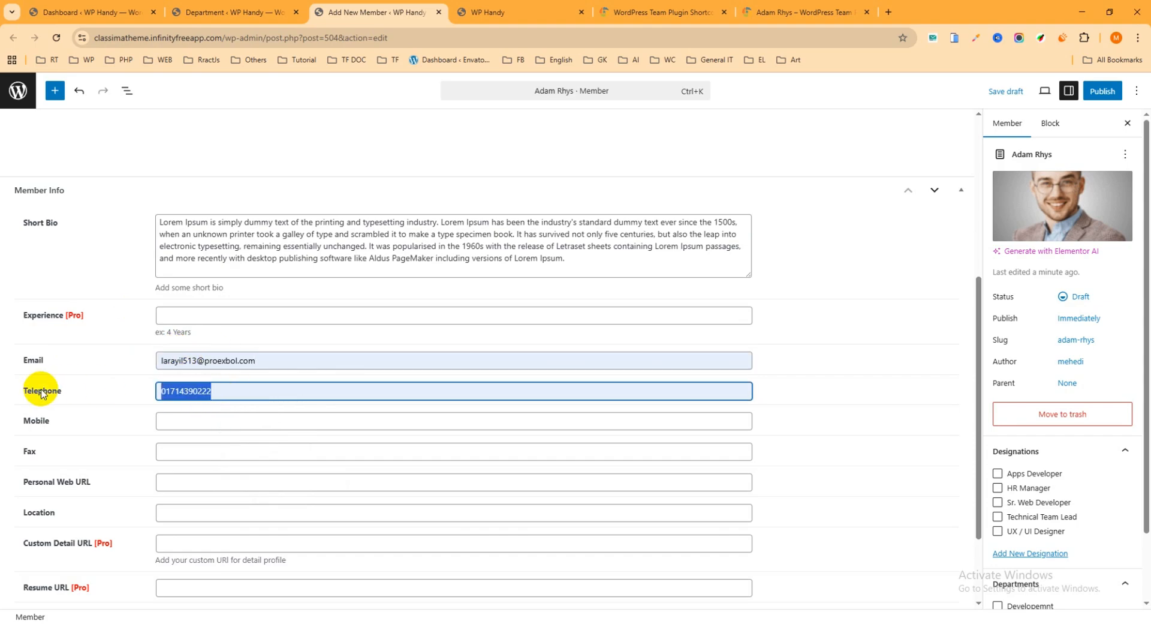
pyautogui.click(192, 425)
pyautogui.press('Down')
pyautogui.press('Return')
pyautogui.click(162, 453)
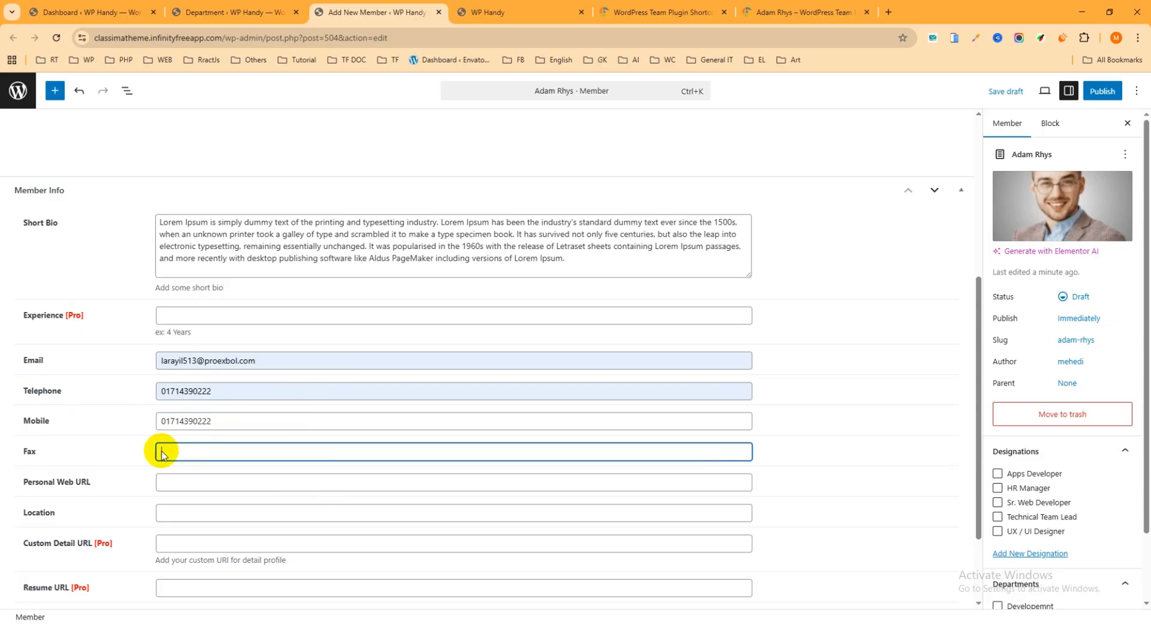
pyautogui.scroll(-1, 120, 426)
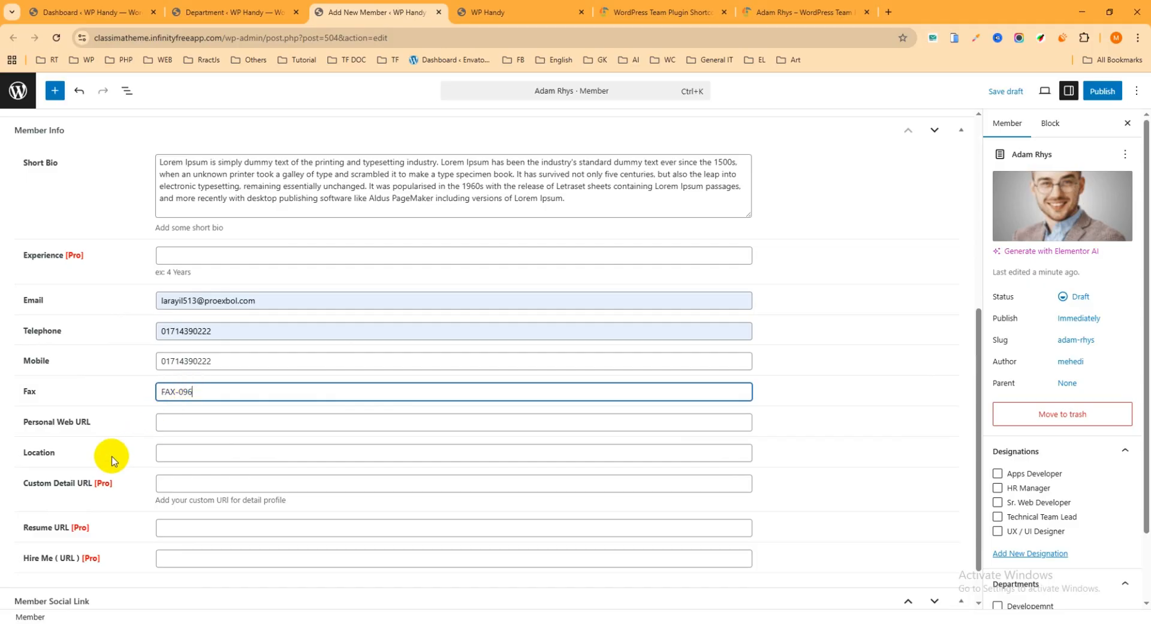
pyautogui.click(203, 420)
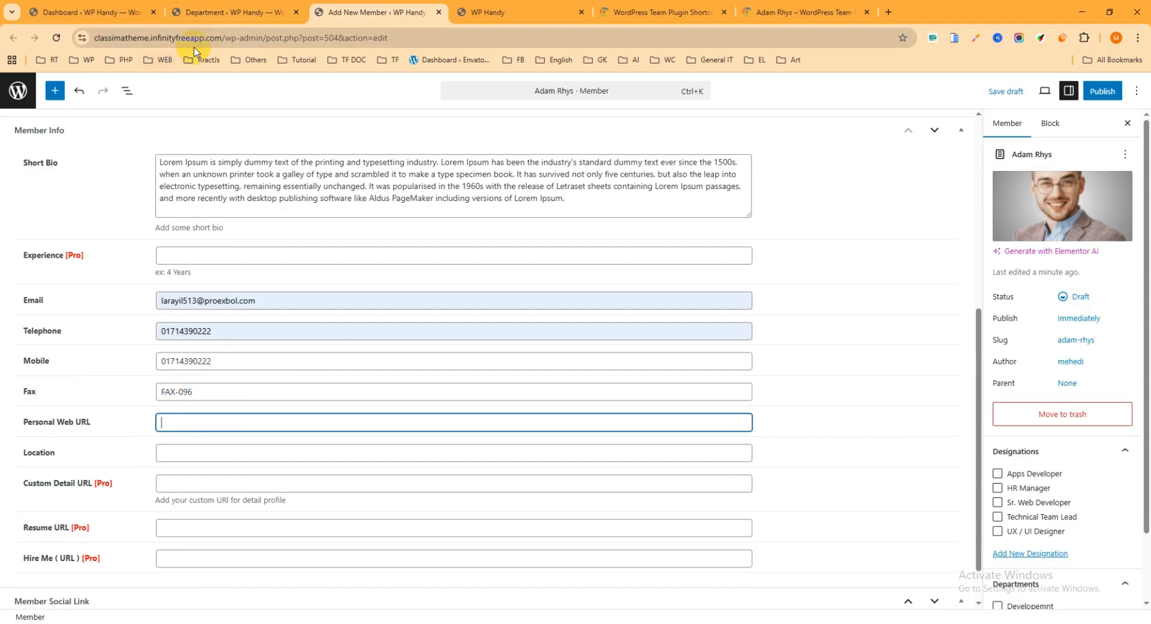
pyautogui.moveTo(222, 38); pyautogui.dragTo(12, 66)
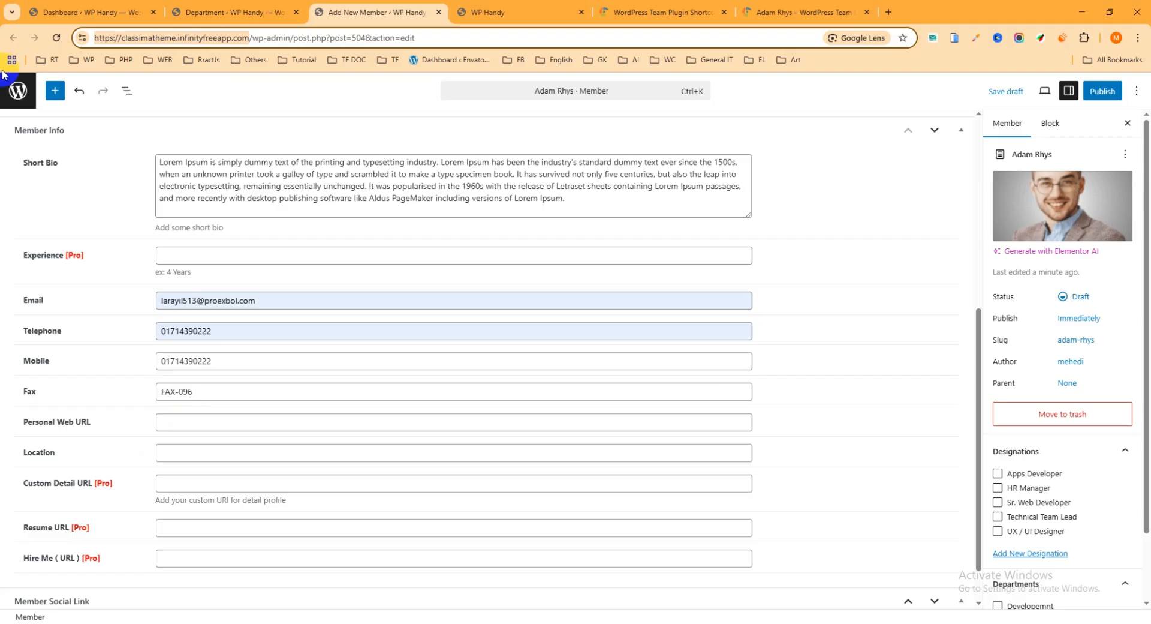
pyautogui.click(170, 425)
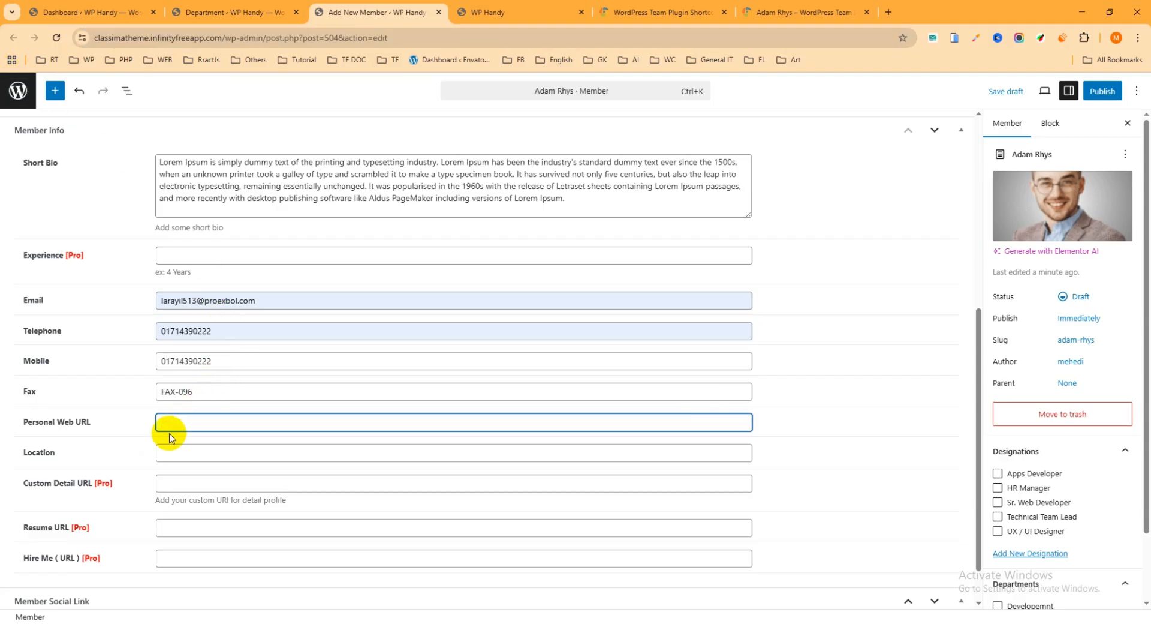
pyautogui.hotkey('ctrl', 'v')
pyautogui.click(196, 449)
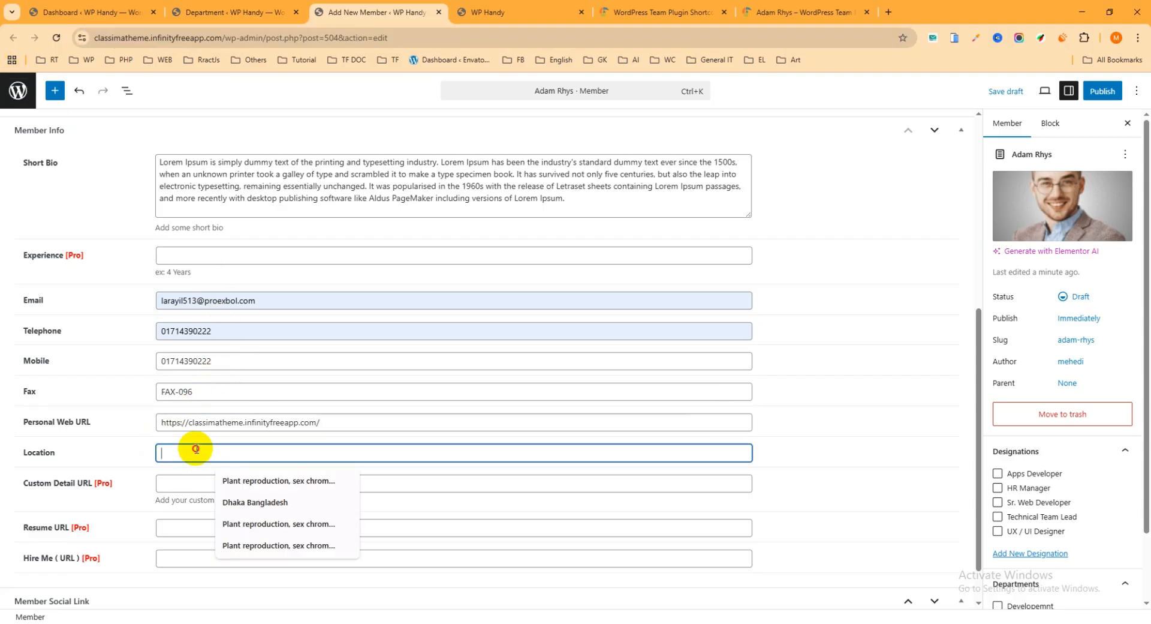
pyautogui.click(240, 480)
# Add a Facebook entry to the member's social links with "#" as its URL
pyautogui.scroll(-1, 239, 433)
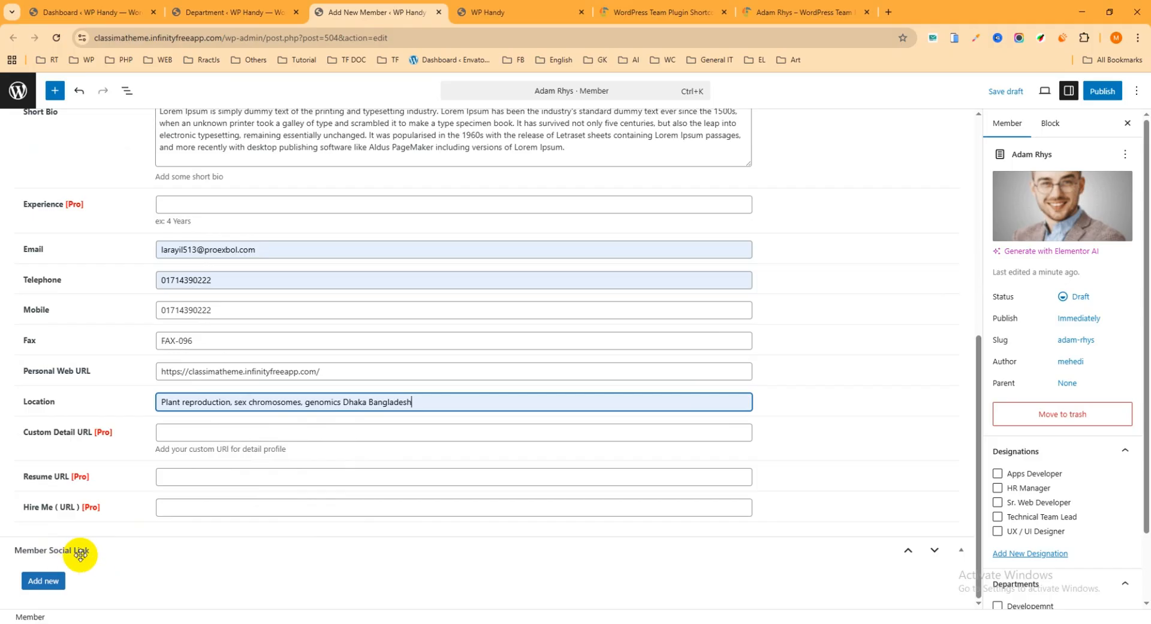
pyautogui.click(43, 585)
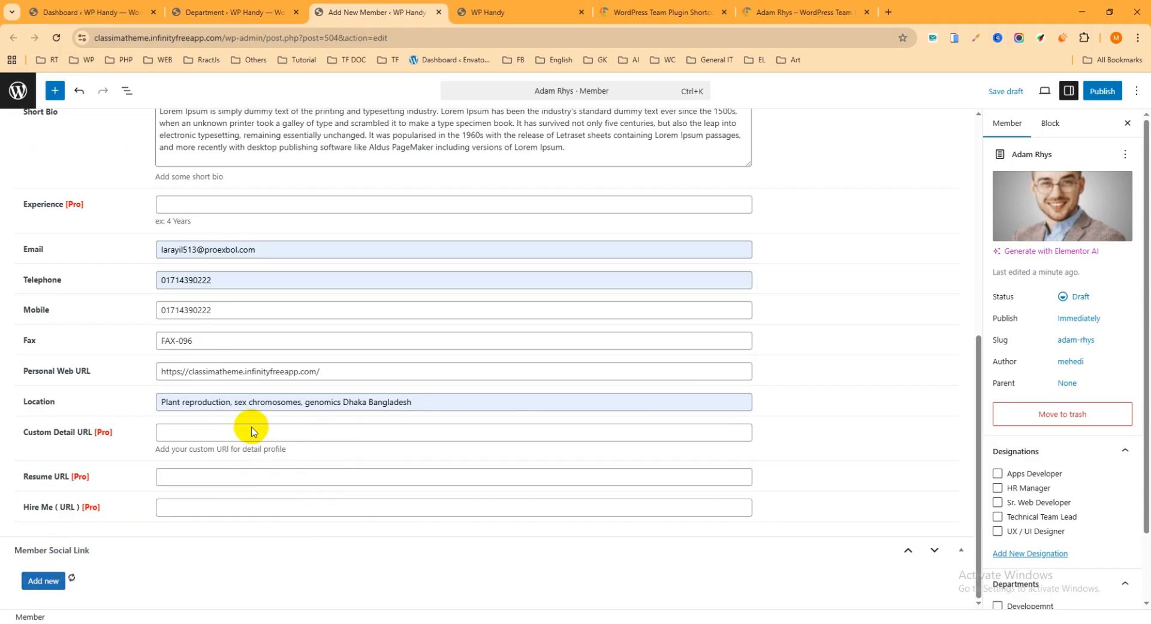
pyautogui.scroll(-1, 243, 433)
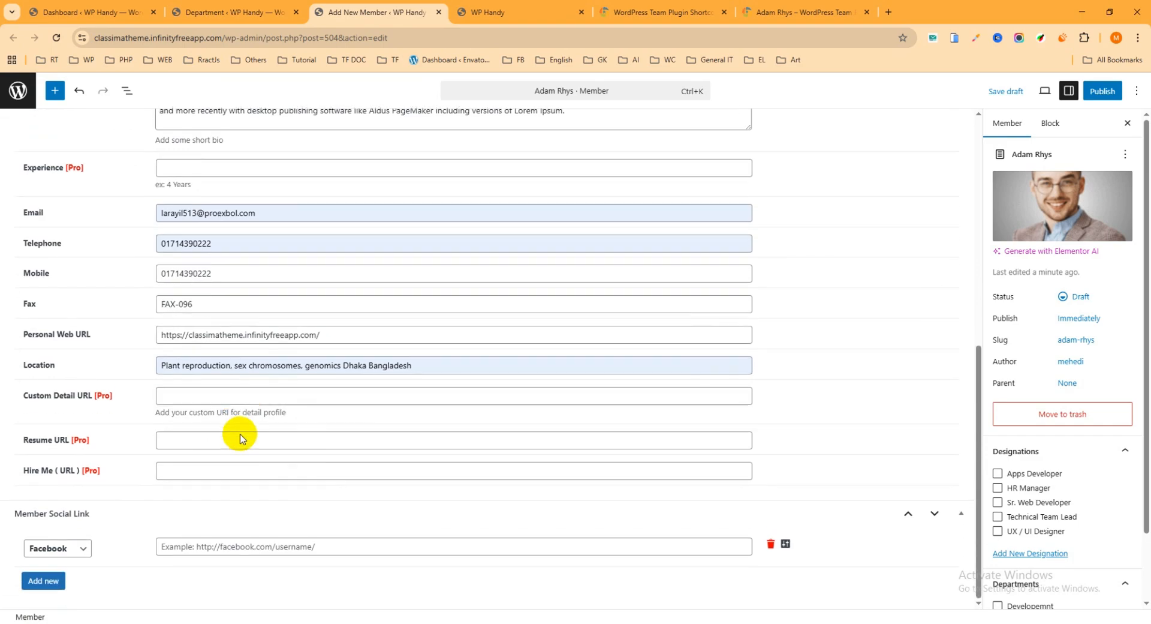
pyautogui.click(250, 542)
pyautogui.click(225, 574)
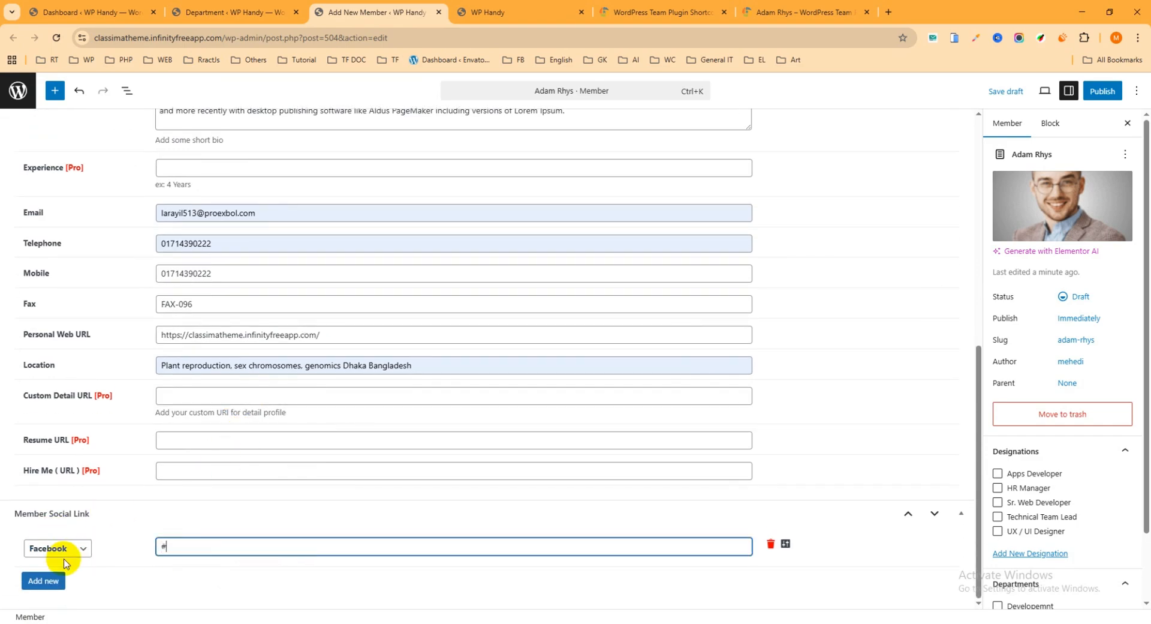
# Add a LinkedIn entry to the member's social links with "#" as its URL
pyautogui.click(43, 581)
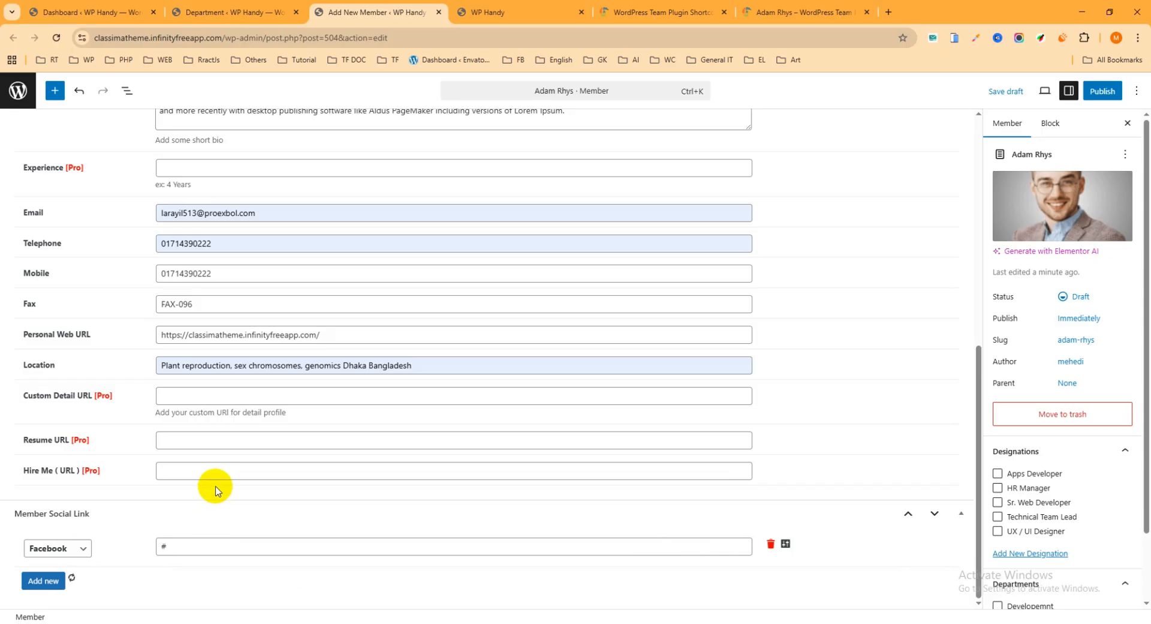
pyautogui.scroll(-1, 219, 480)
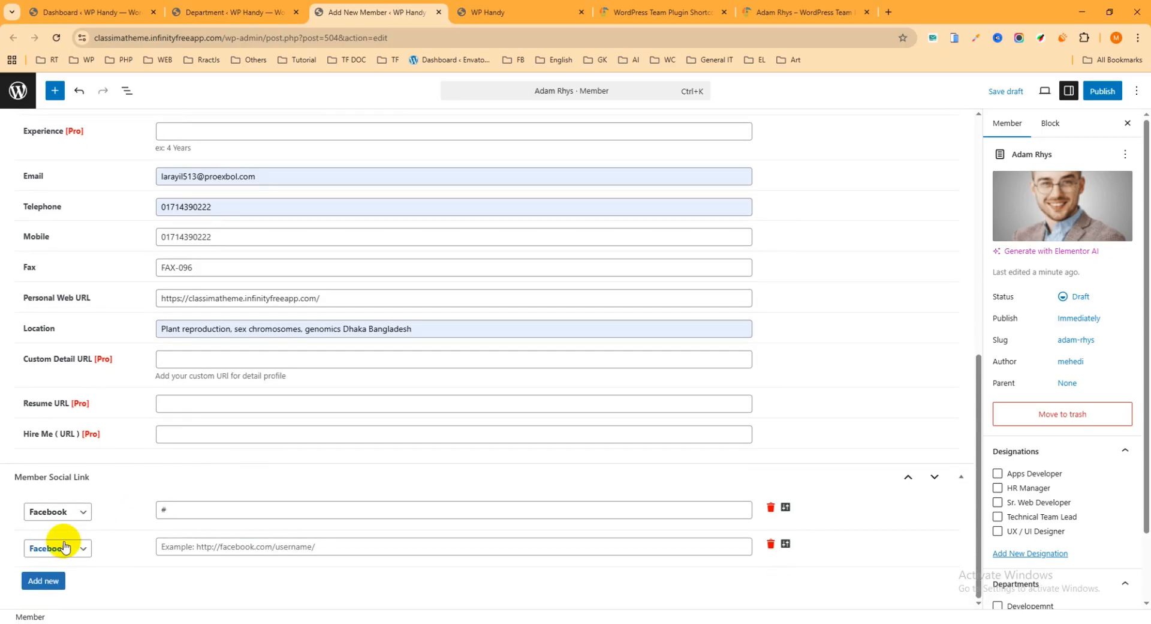
pyautogui.click(75, 551)
pyautogui.click(73, 549)
pyautogui.click(84, 551)
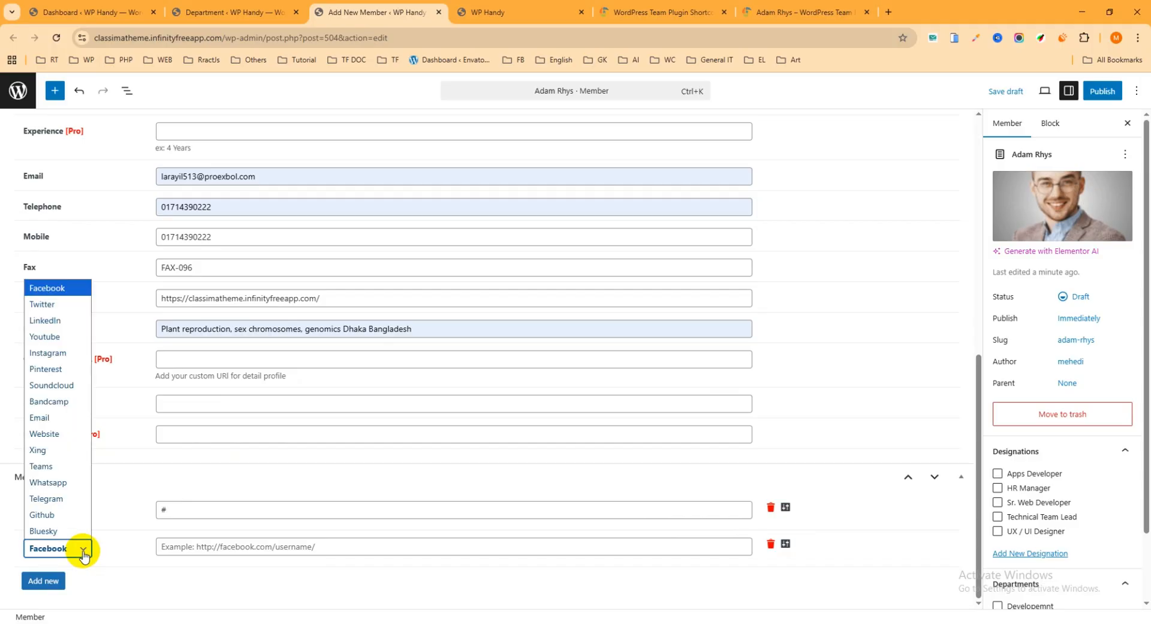
pyautogui.click(54, 320)
pyautogui.click(184, 543)
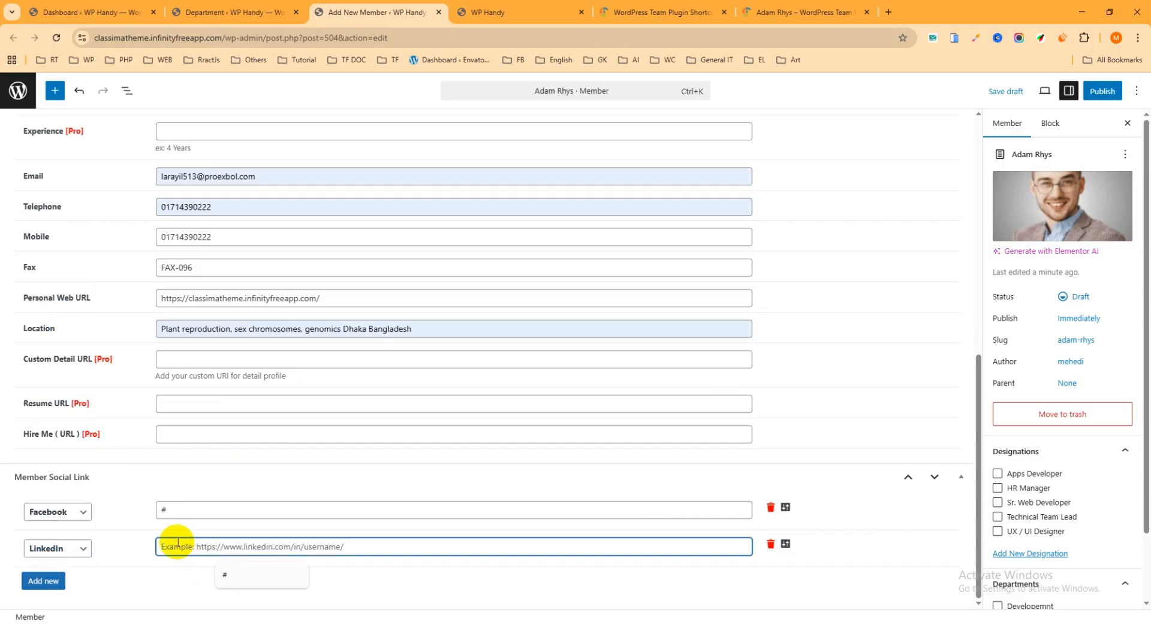
pyautogui.write('#')
# Add a Youtube entry to the member's social links with "#" as its URL
pyautogui.click(48, 582)
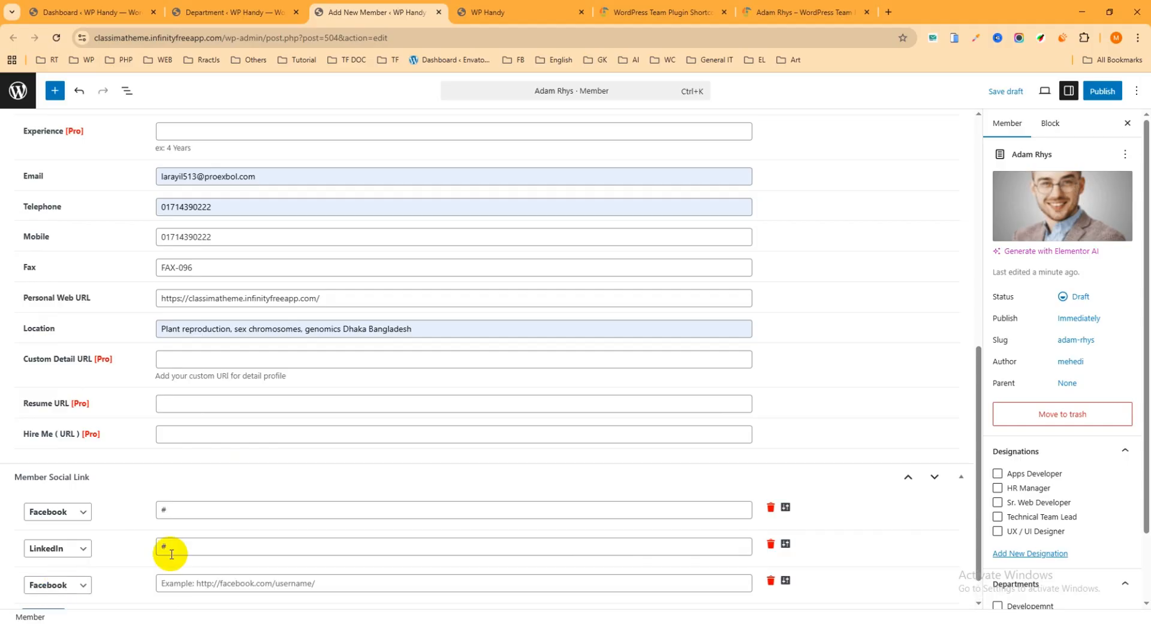
pyautogui.click(77, 590)
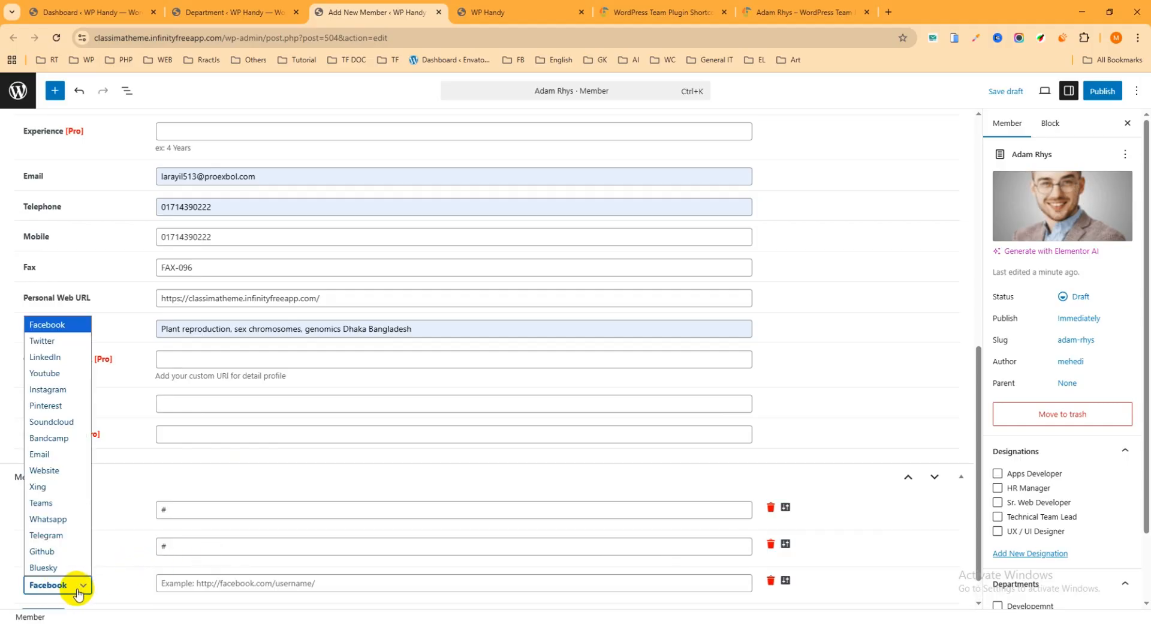
pyautogui.click(45, 373)
pyautogui.click(182, 580)
pyautogui.write('#')
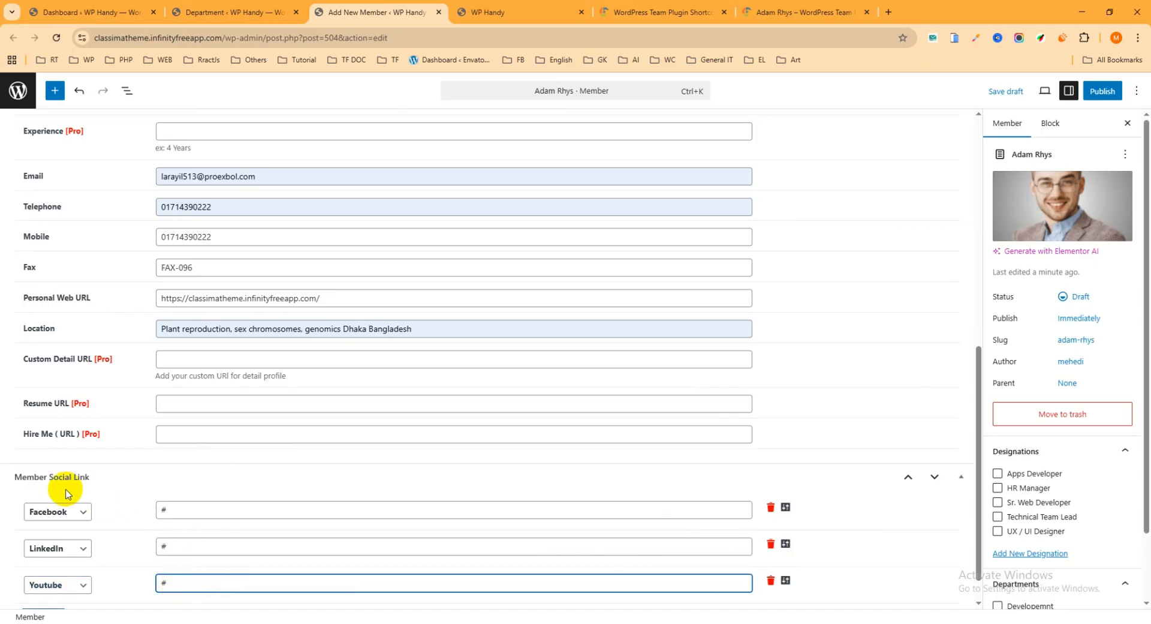
# Assign the member the Apps Developer designation and the Developemnt department
pyautogui.scroll(-1, 93, 477)
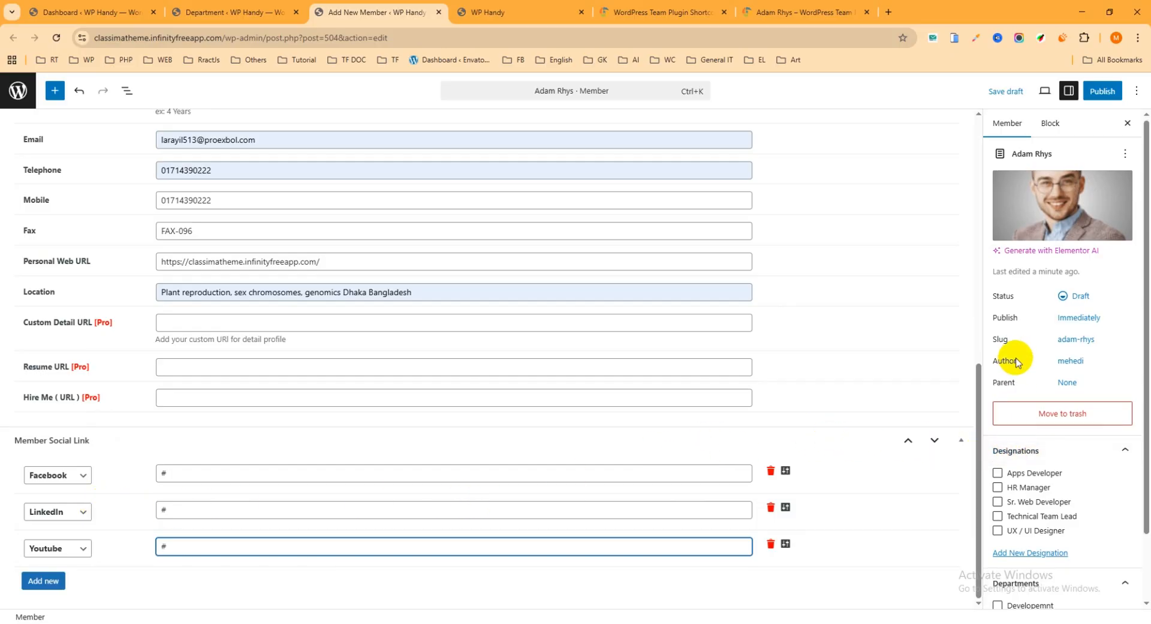
pyautogui.scroll(-2, 1014, 359)
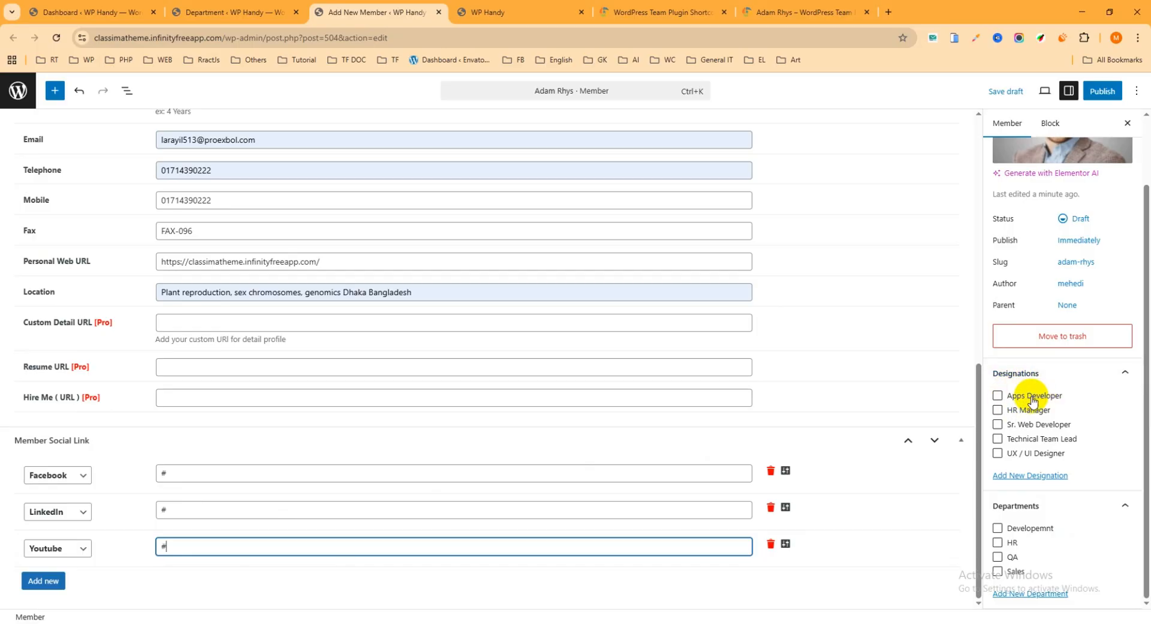
pyautogui.click(998, 396)
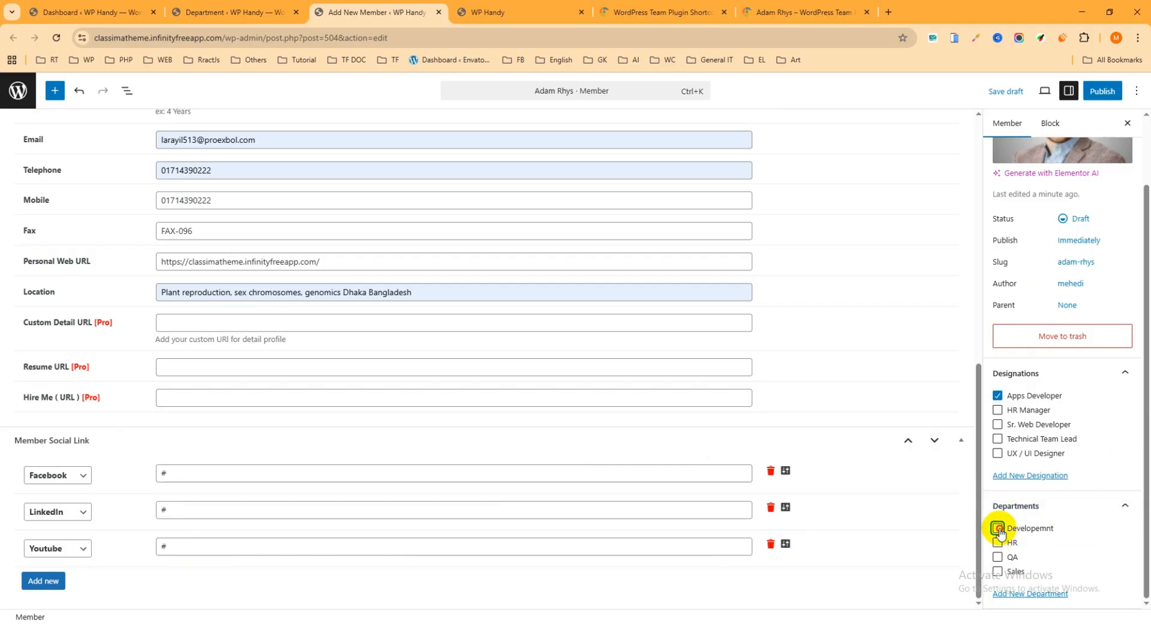
pyautogui.scroll(2, 1066, 479)
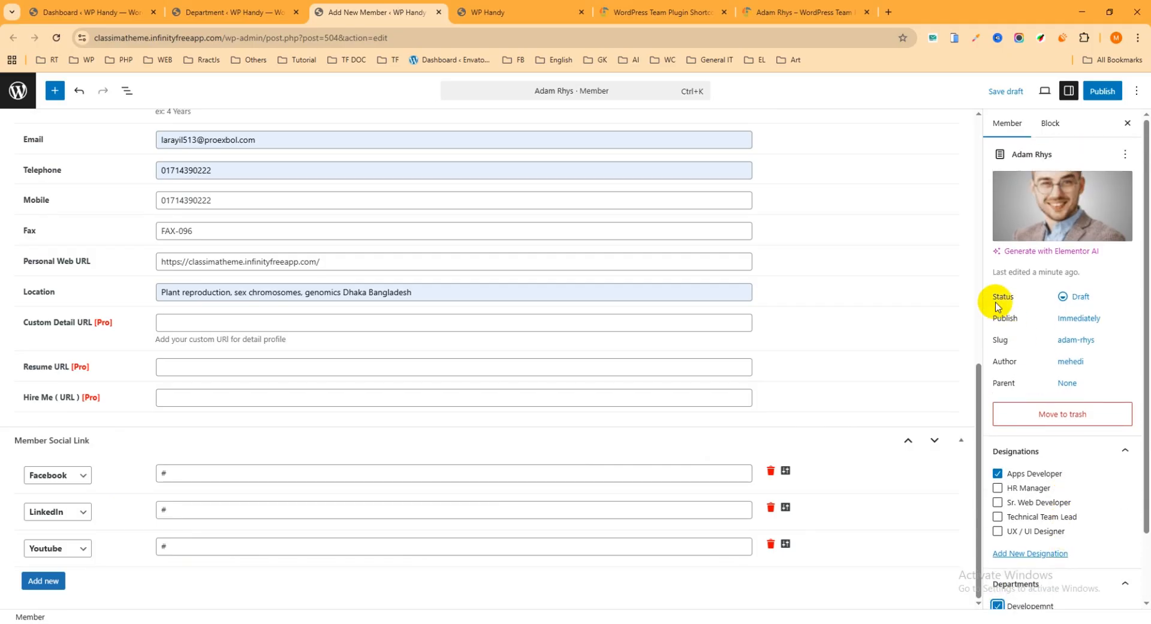
# Publish the member and open its live profile page in a new browser tab
pyautogui.click(1106, 94)
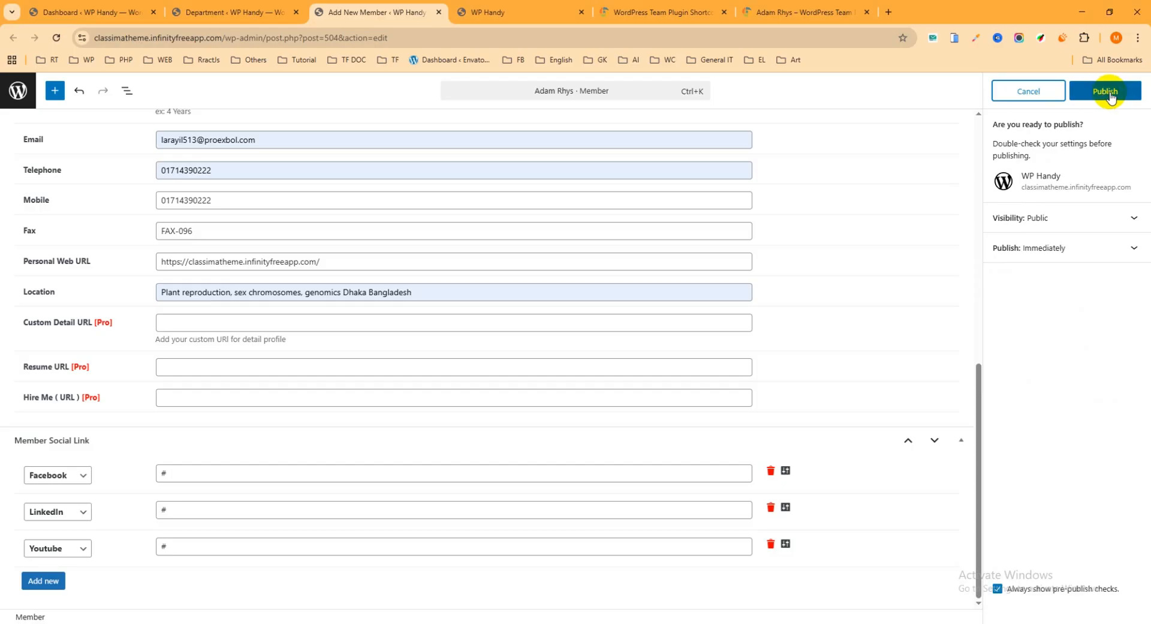
pyautogui.click(1107, 93)
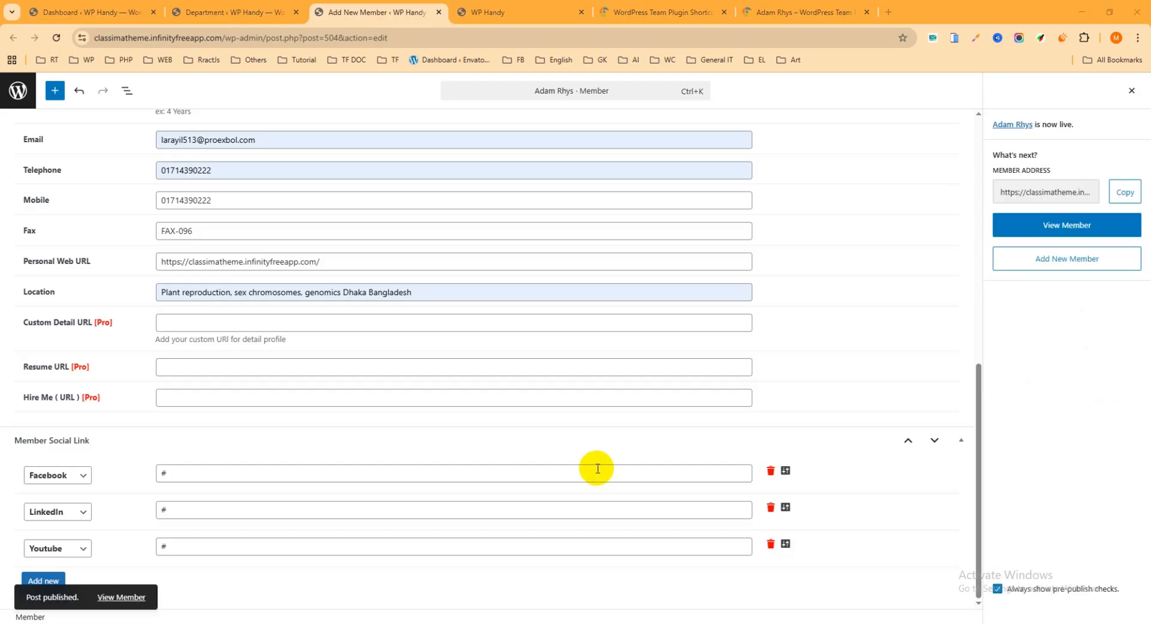
pyautogui.rightClick(137, 597)
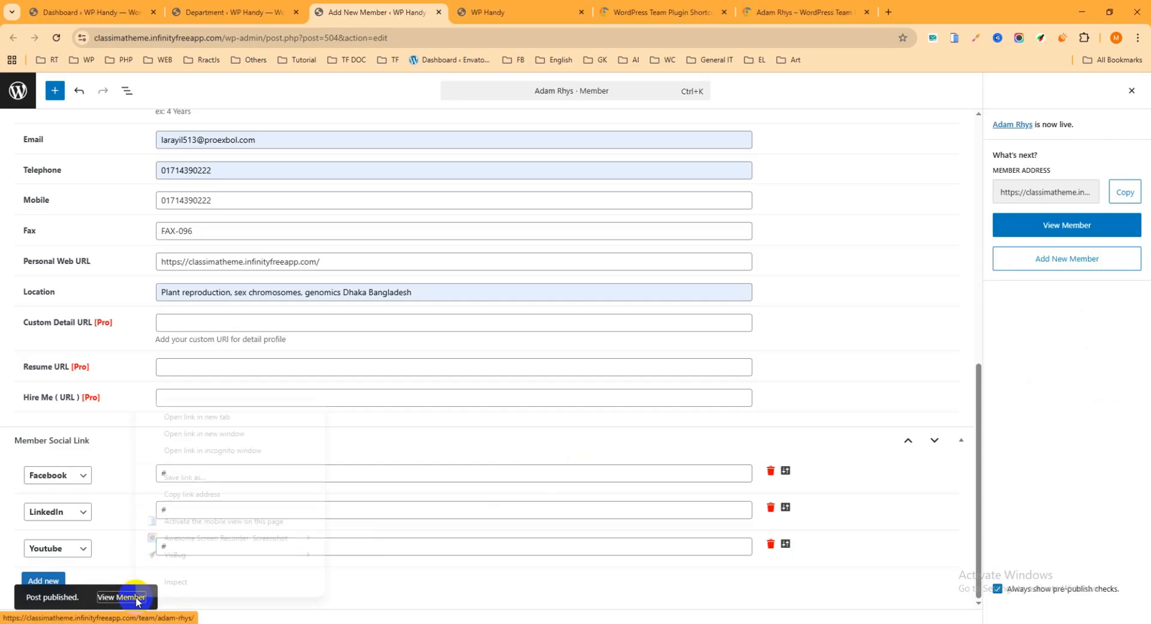
pyautogui.click(180, 417)
pyautogui.click(520, 12)
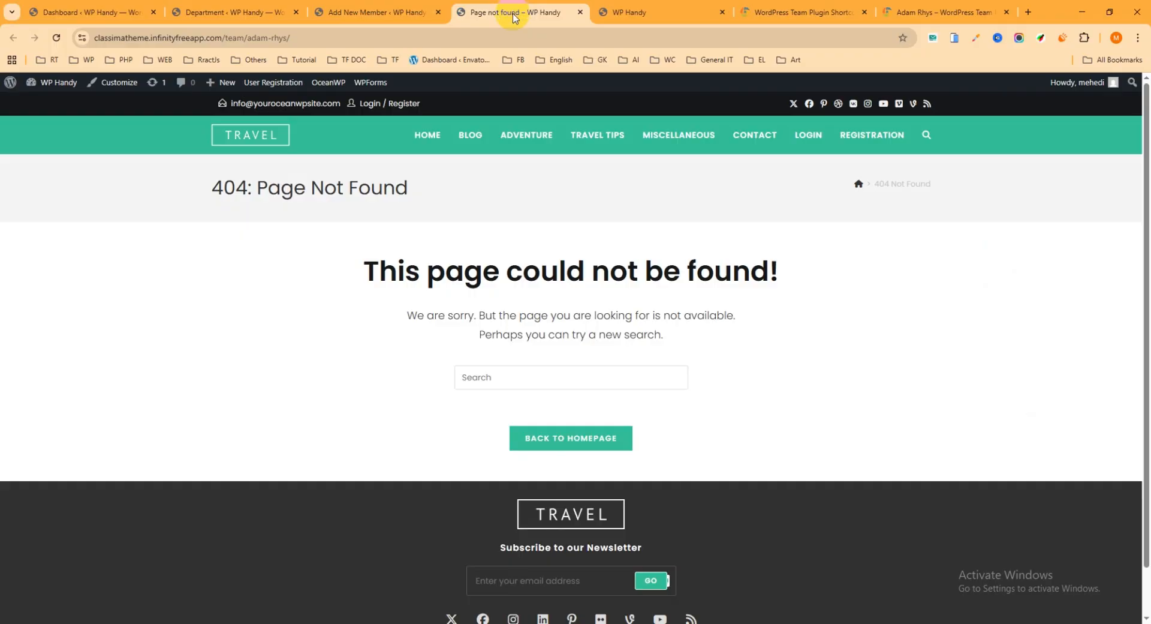
# Open the site's Permalink Settings in a new browser tab from the Department admin page
pyautogui.click(246, 6)
pyautogui.scroll(-1, 10, 488)
pyautogui.moveTo(43, 577)
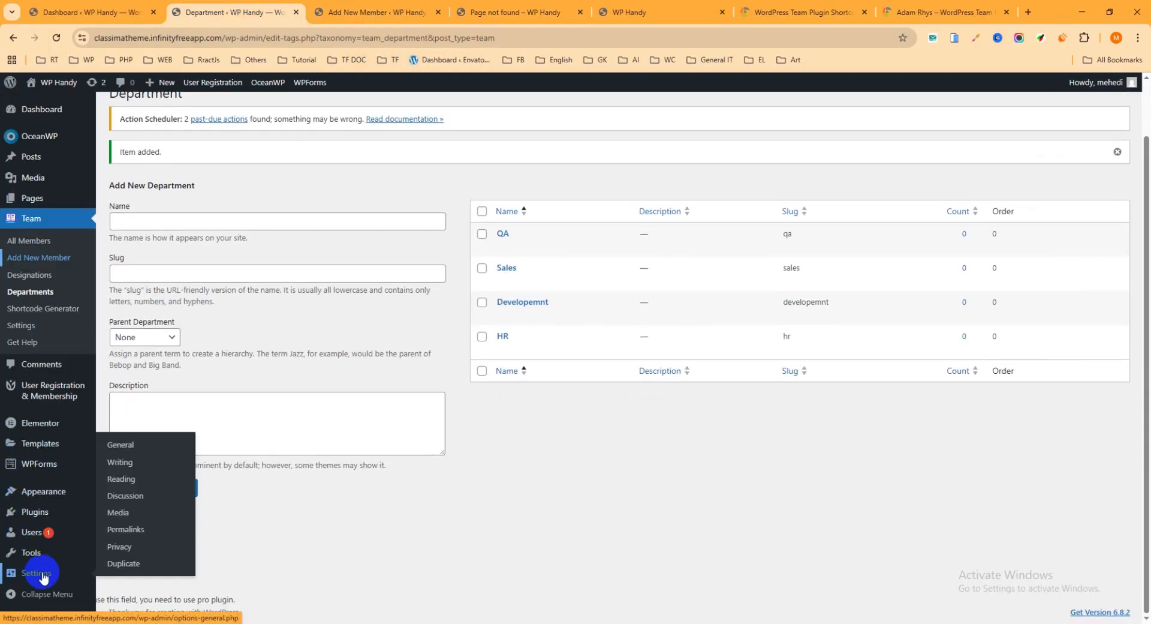
pyautogui.rightClick(139, 533)
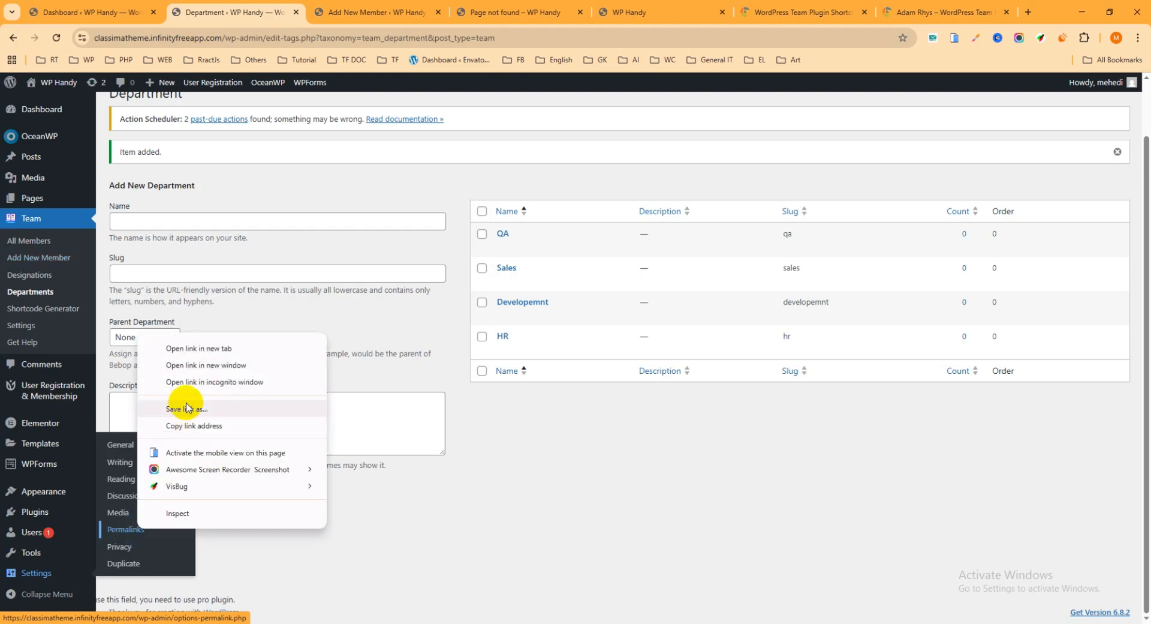
pyautogui.click(189, 347)
pyautogui.click(337, 11)
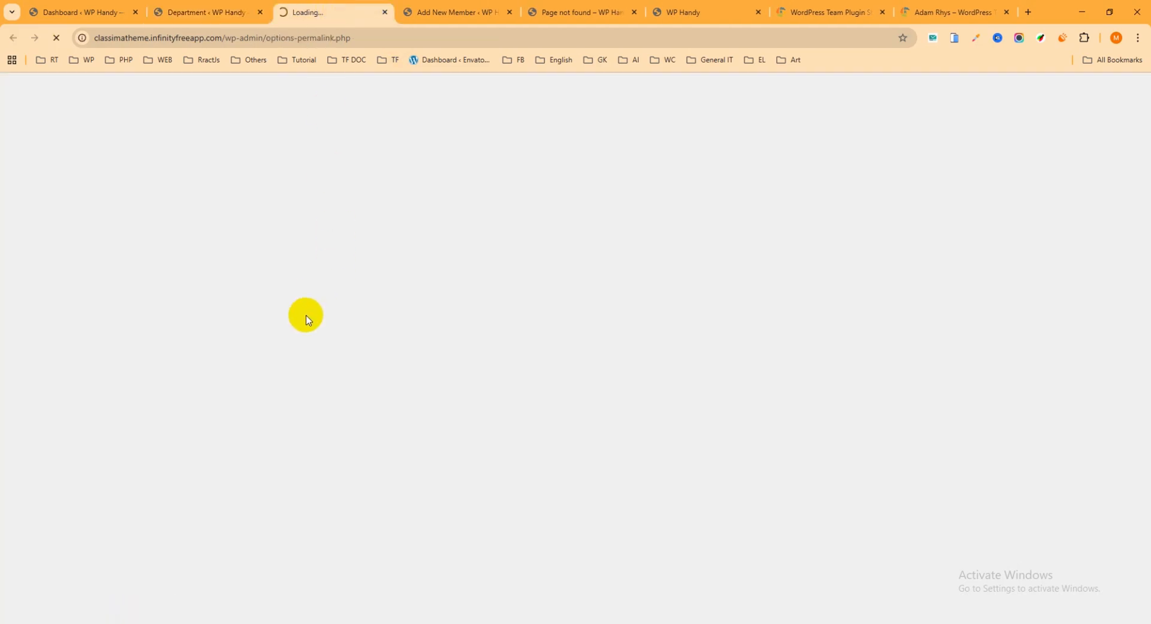
# Select Post name as the permalink structure and save the permalink settings
pyautogui.click(246, 281)
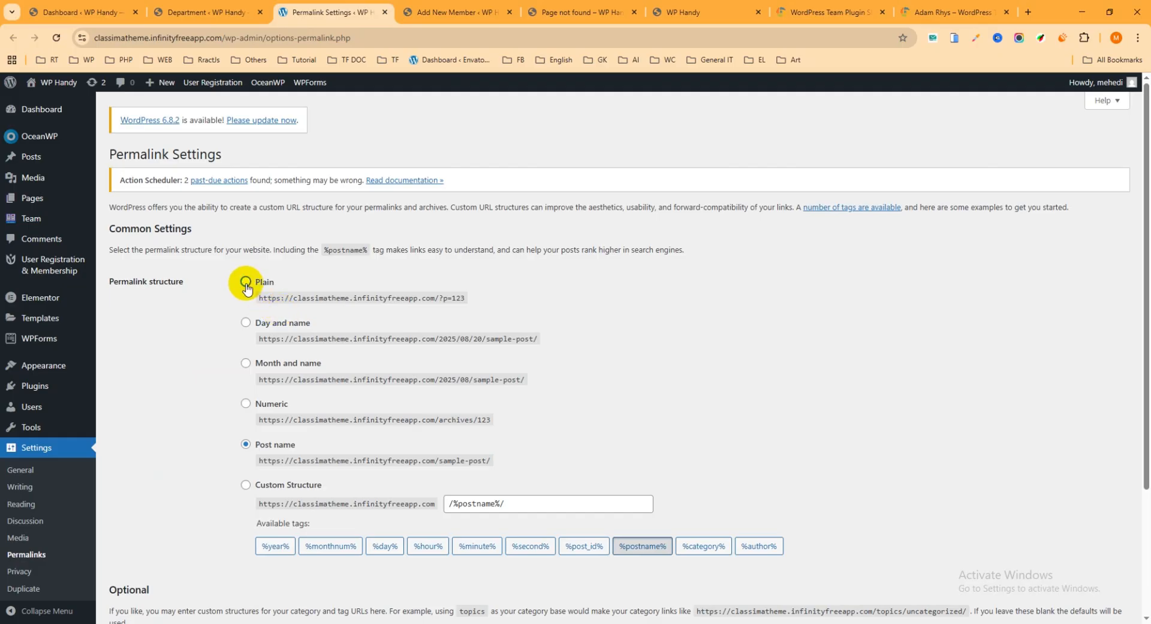
pyautogui.click(246, 444)
pyautogui.scroll(-3, 267, 352)
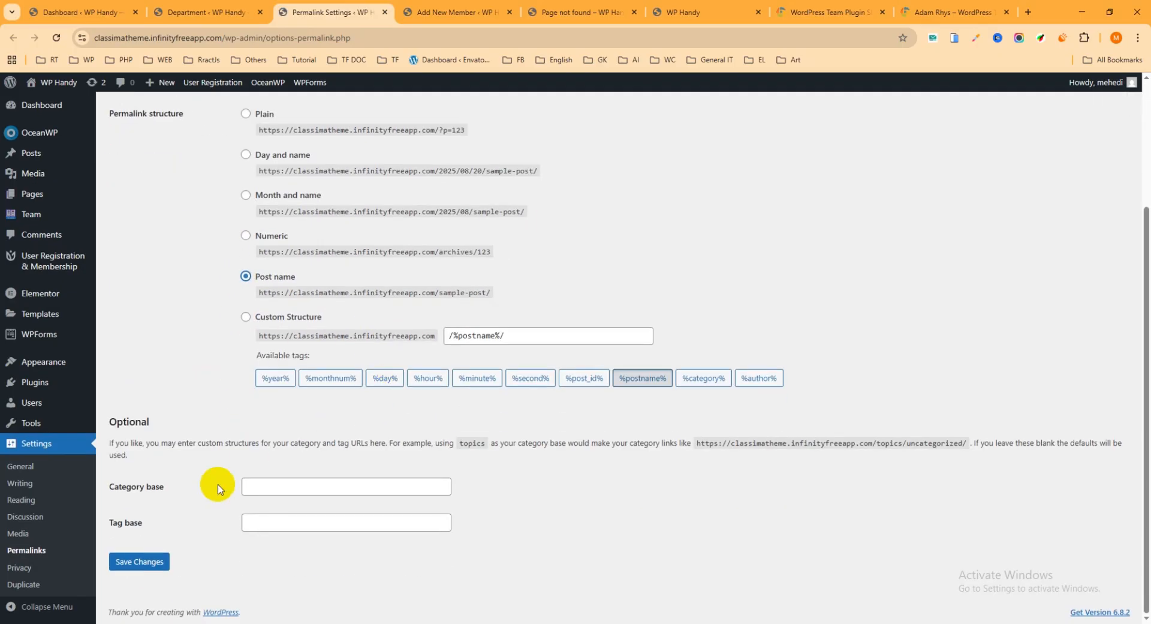
pyautogui.click(152, 566)
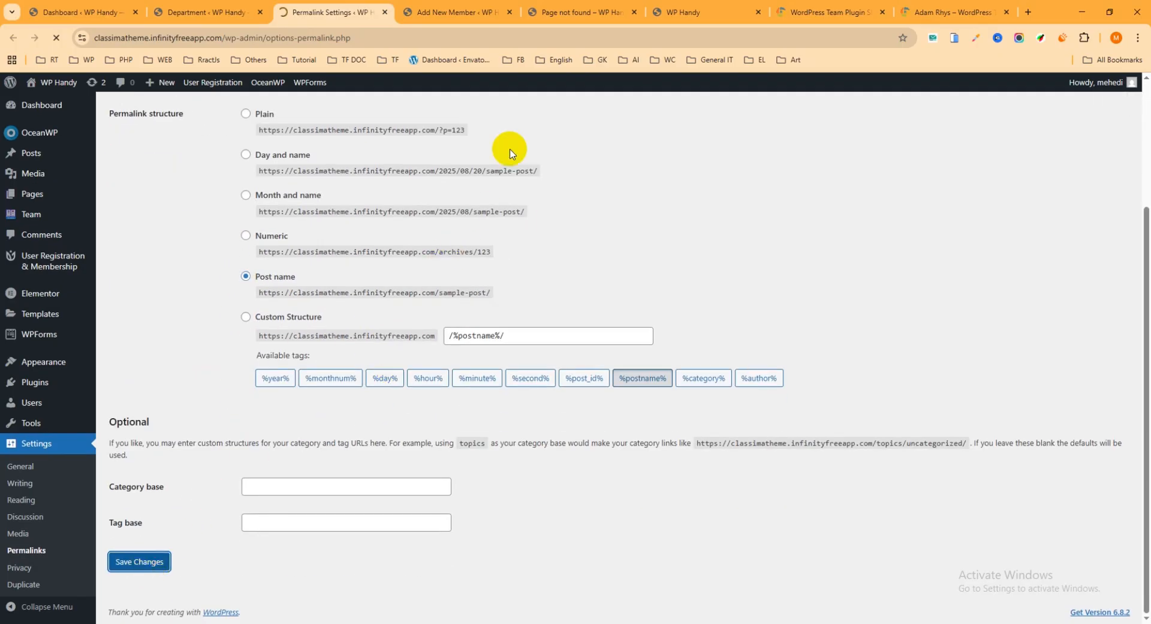
# Reload the member's live profile page and check its photo, bio, contact details and social icons
pyautogui.click(590, 13)
pyautogui.click(61, 36)
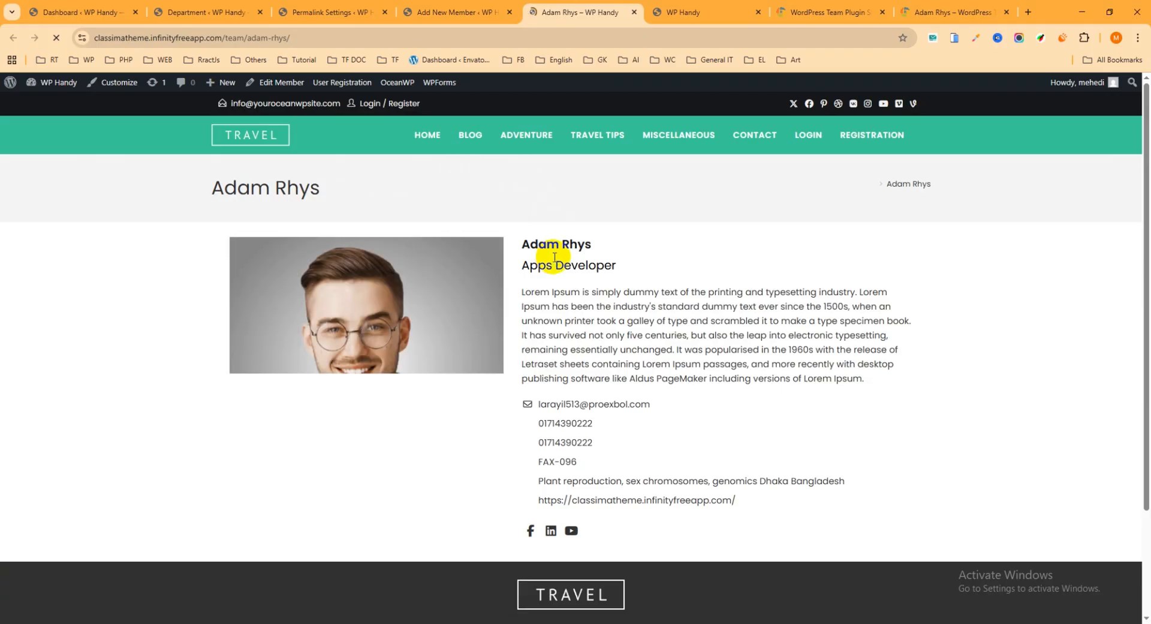
pyautogui.scroll(-2, 576, 276)
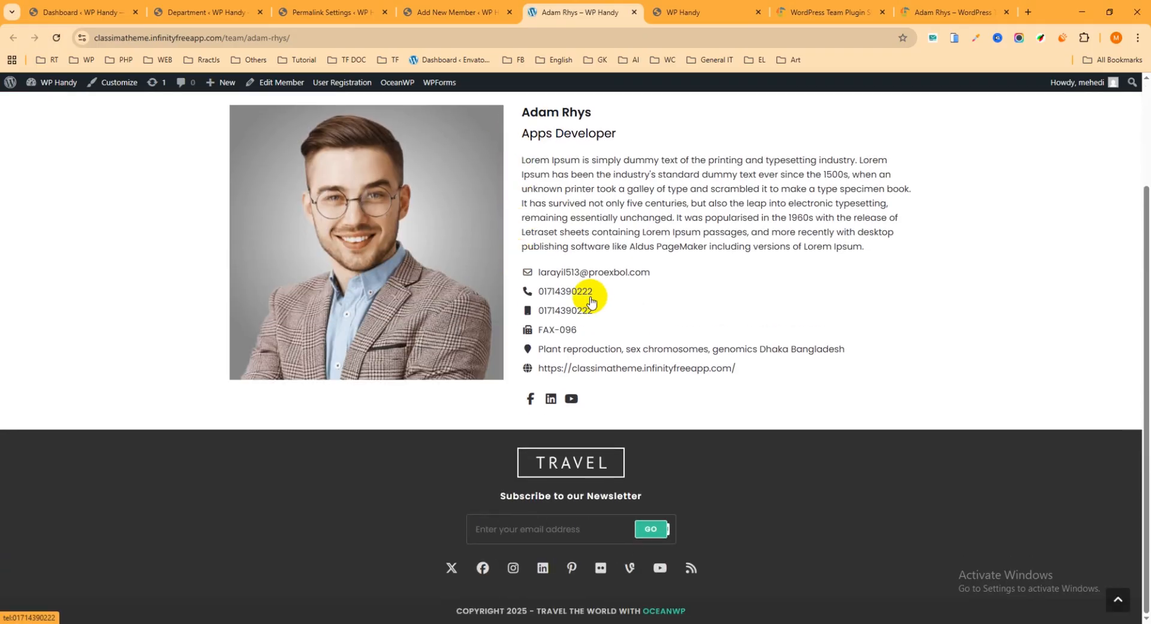
pyautogui.scroll(2, 543, 285)
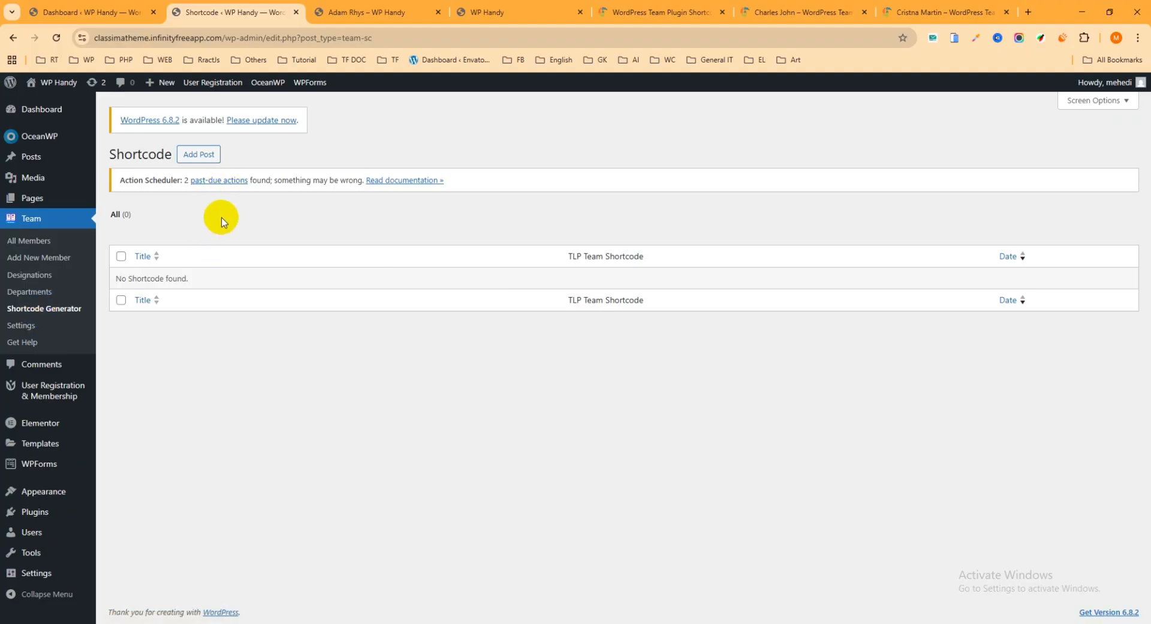
# Open the Team plugin's settings page in a new browser tab
pyautogui.rightClick(21, 327)
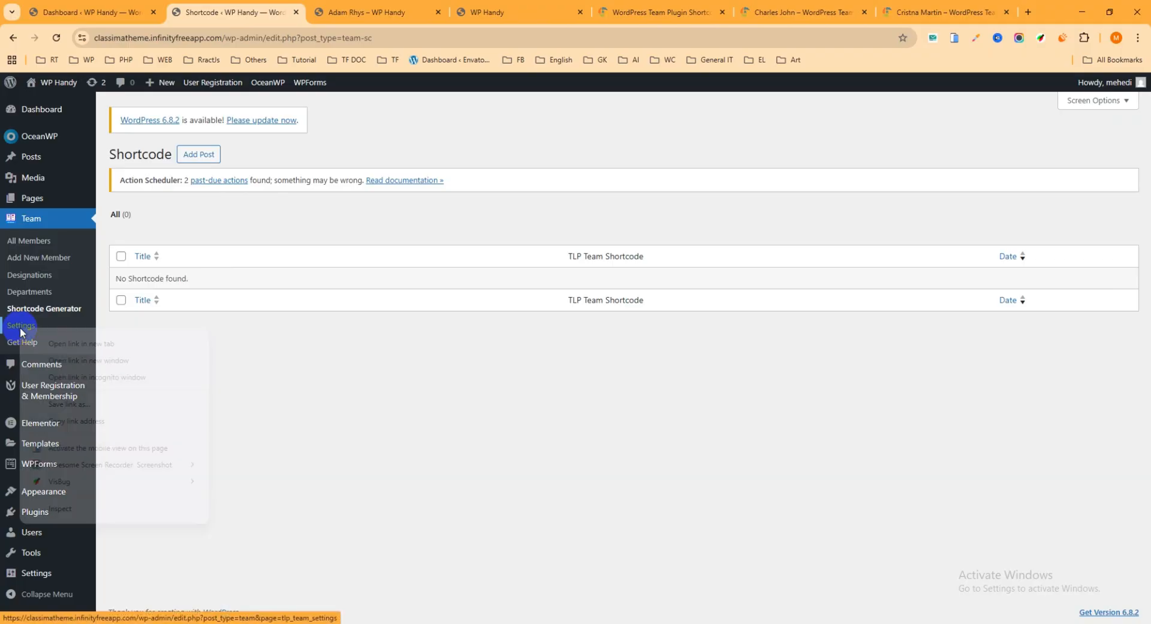
pyautogui.click(65, 346)
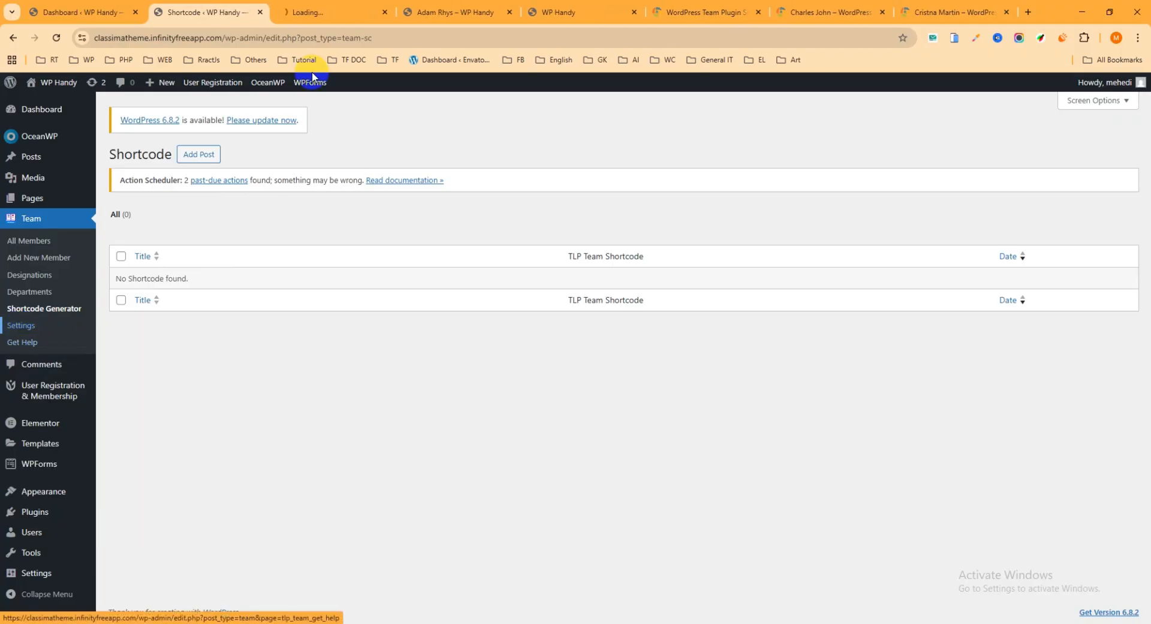
pyautogui.click(325, 10)
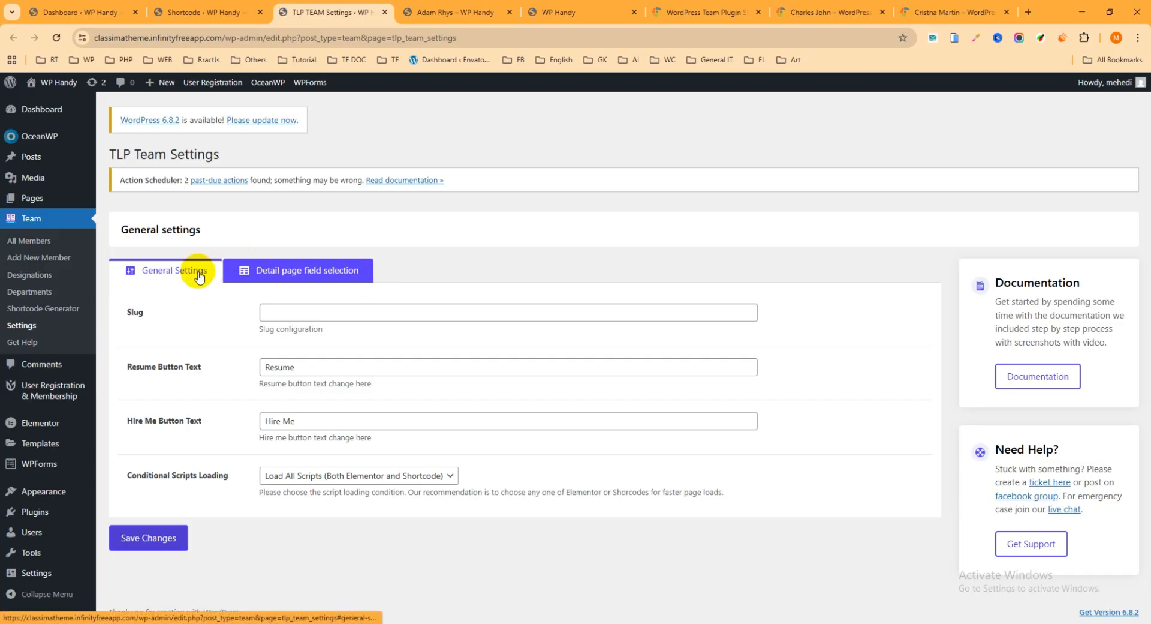
# Examine the Slug, Resume Button Text and Hire Me Button Text fields in the Team plugin's general settings
pyautogui.click(292, 313)
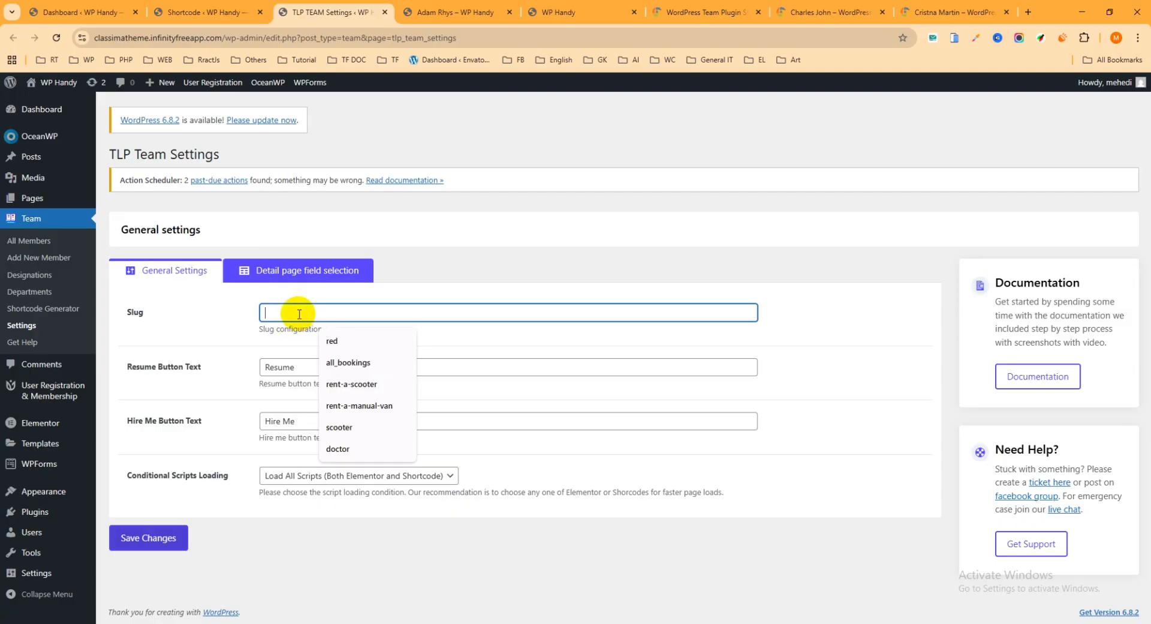
pyautogui.click(200, 324)
pyautogui.click(302, 313)
pyautogui.click(172, 350)
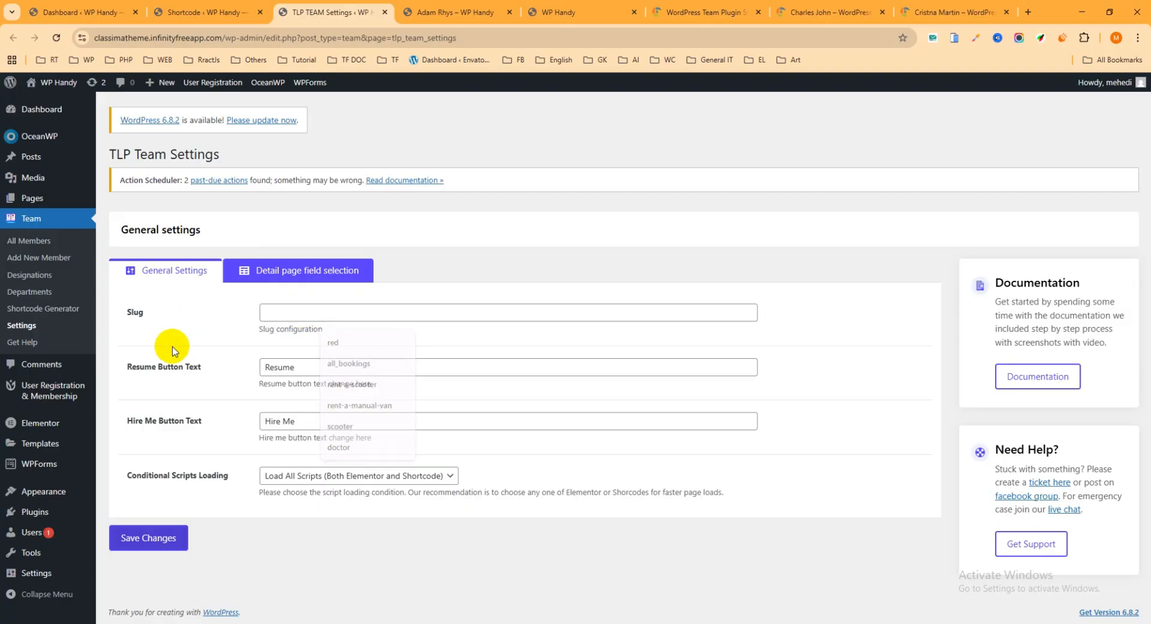
pyautogui.moveTo(314, 366); pyautogui.dragTo(232, 363)
pyautogui.click(231, 383)
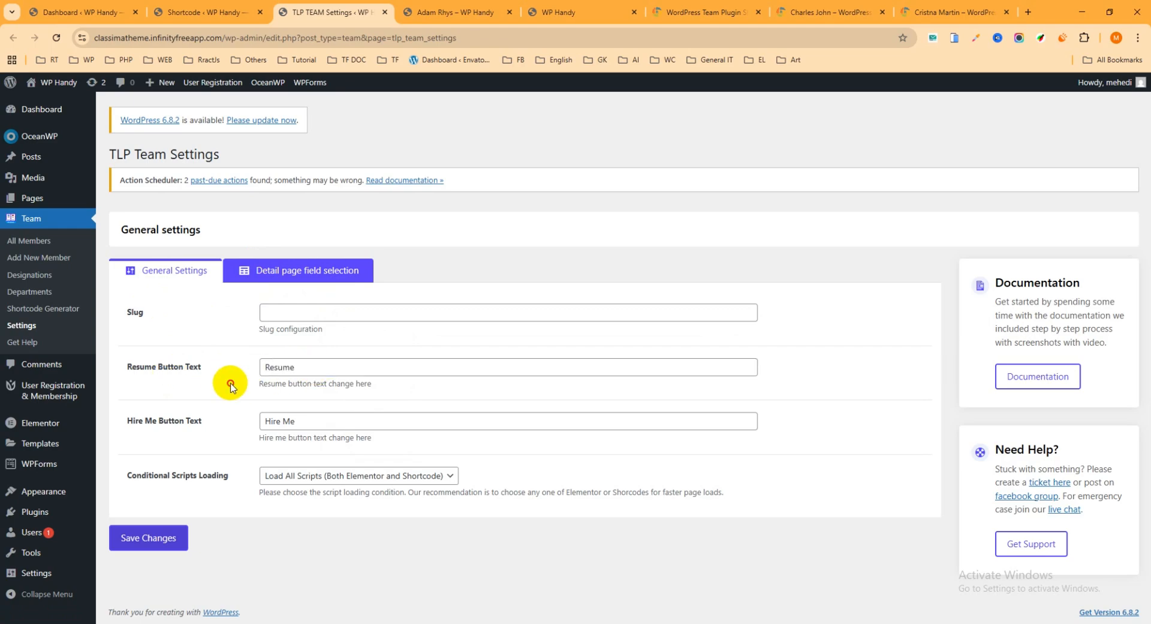
pyautogui.moveTo(318, 367); pyautogui.dragTo(217, 367)
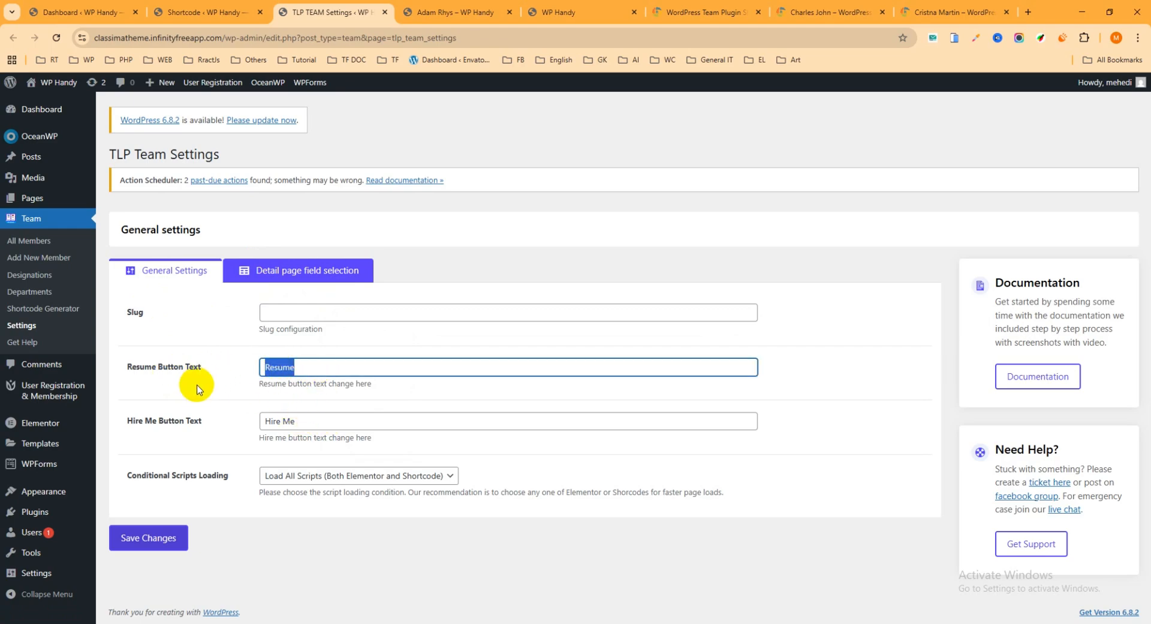
pyautogui.click(318, 366)
pyautogui.moveTo(319, 367); pyautogui.dragTo(236, 368)
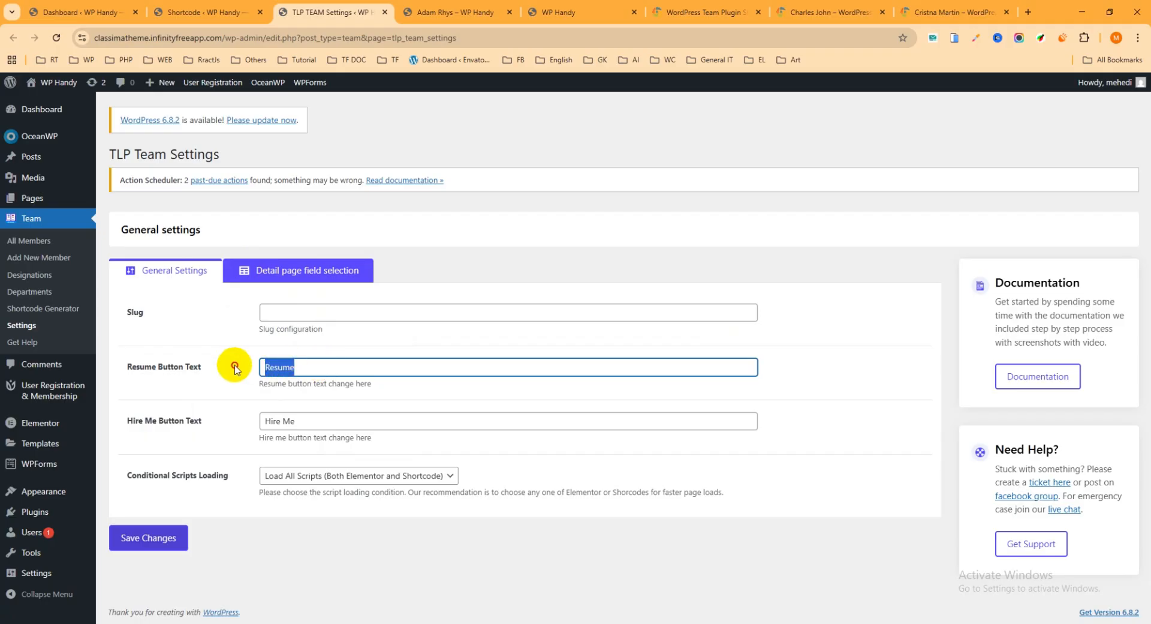
pyautogui.moveTo(328, 420); pyautogui.dragTo(232, 415)
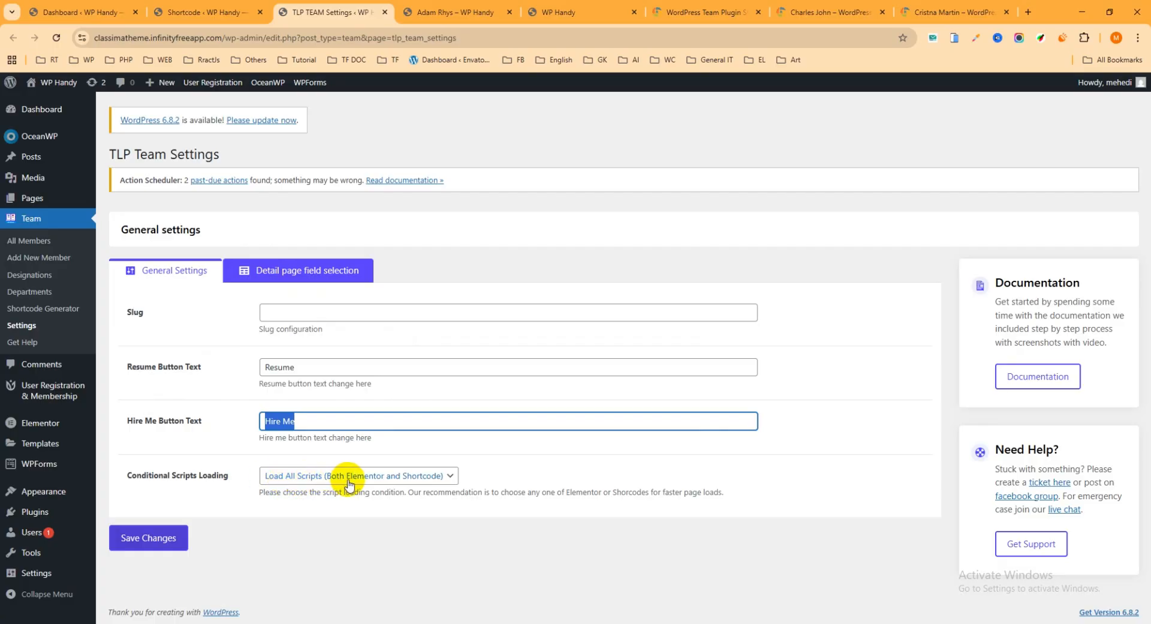
# Try Load Only Shortcodes Scripts as the Team plugin's conditional scripts loading option
pyautogui.click(407, 477)
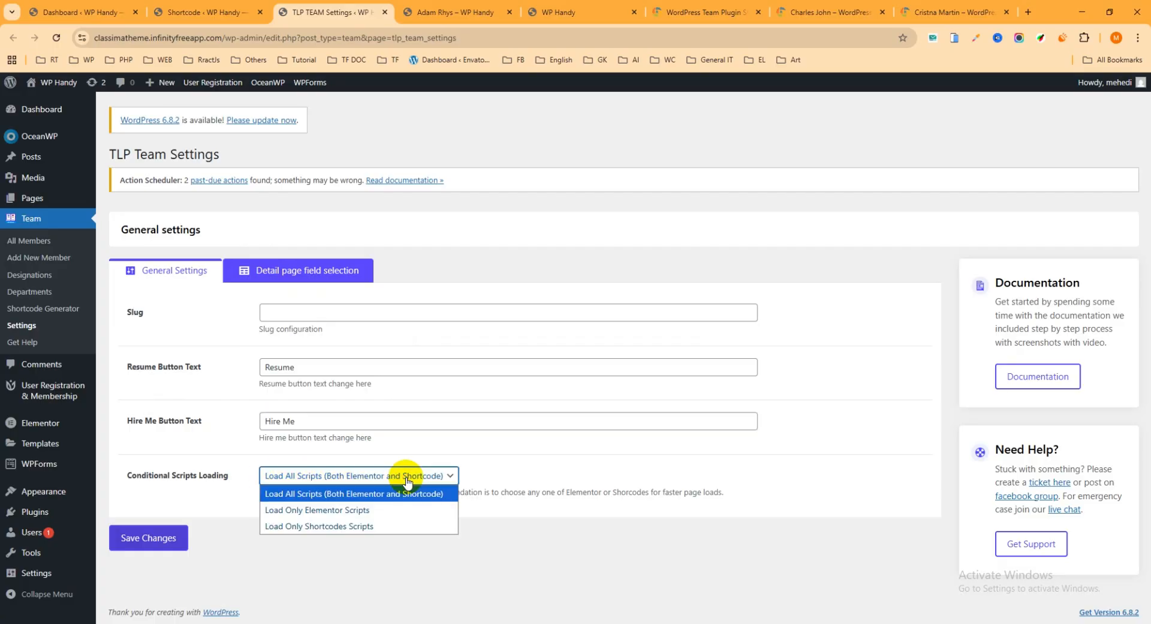
pyautogui.click(330, 495)
pyautogui.click(329, 474)
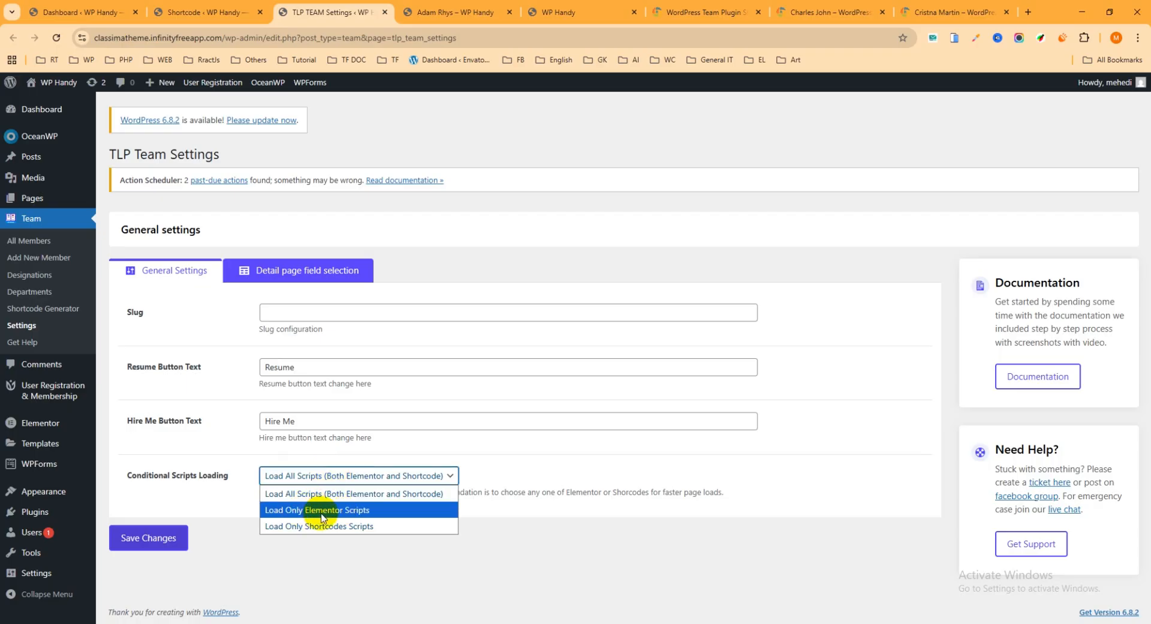
pyautogui.click(360, 527)
# Set conditional scripts loading to Load All Scripts (Both Elementor and Shortcode), save the settings and close their tab
pyautogui.click(362, 474)
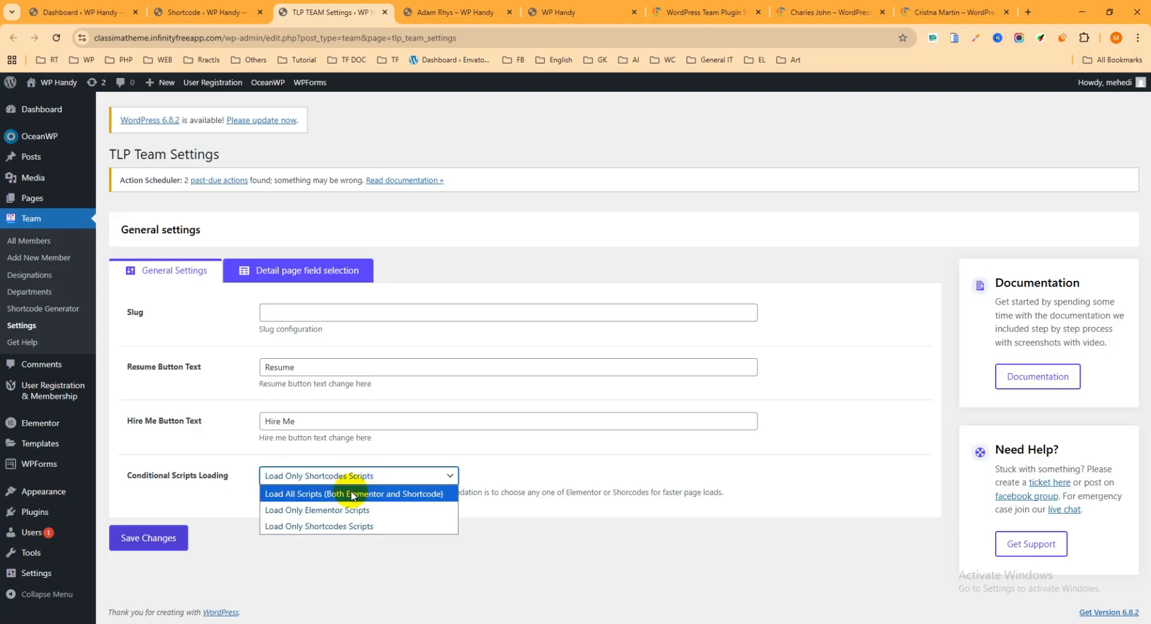
pyautogui.click(352, 493)
pyautogui.click(166, 543)
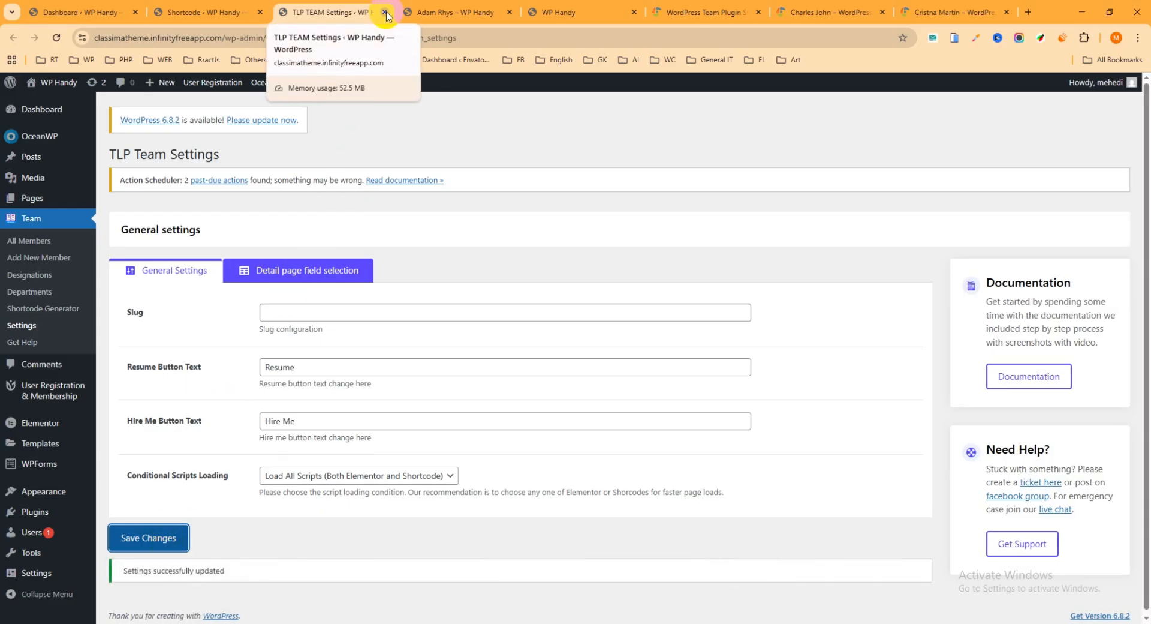
pyautogui.click(385, 13)
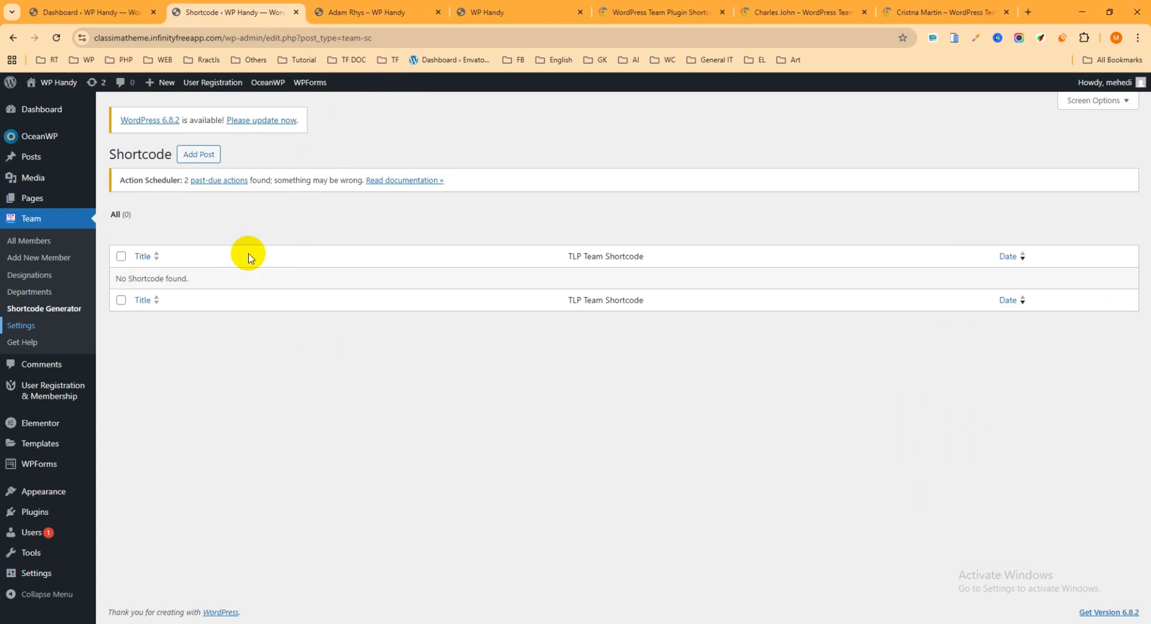
# Add a new entry in the shortcode generator and title it "My Team"
pyautogui.click(203, 155)
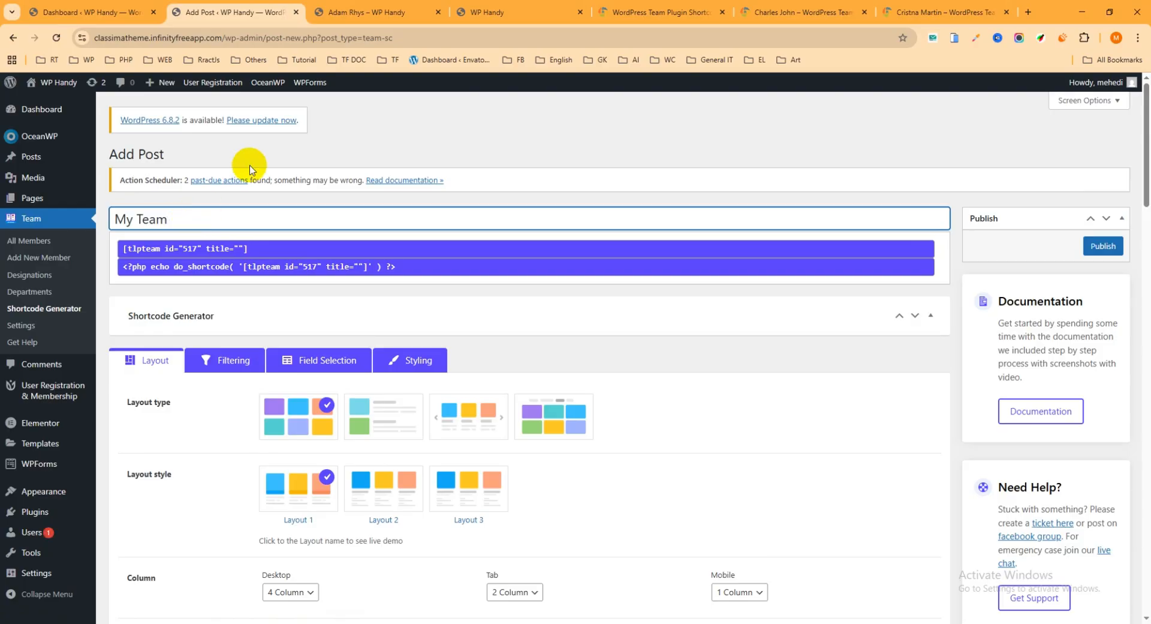
pyautogui.scroll(-2, 259, 208)
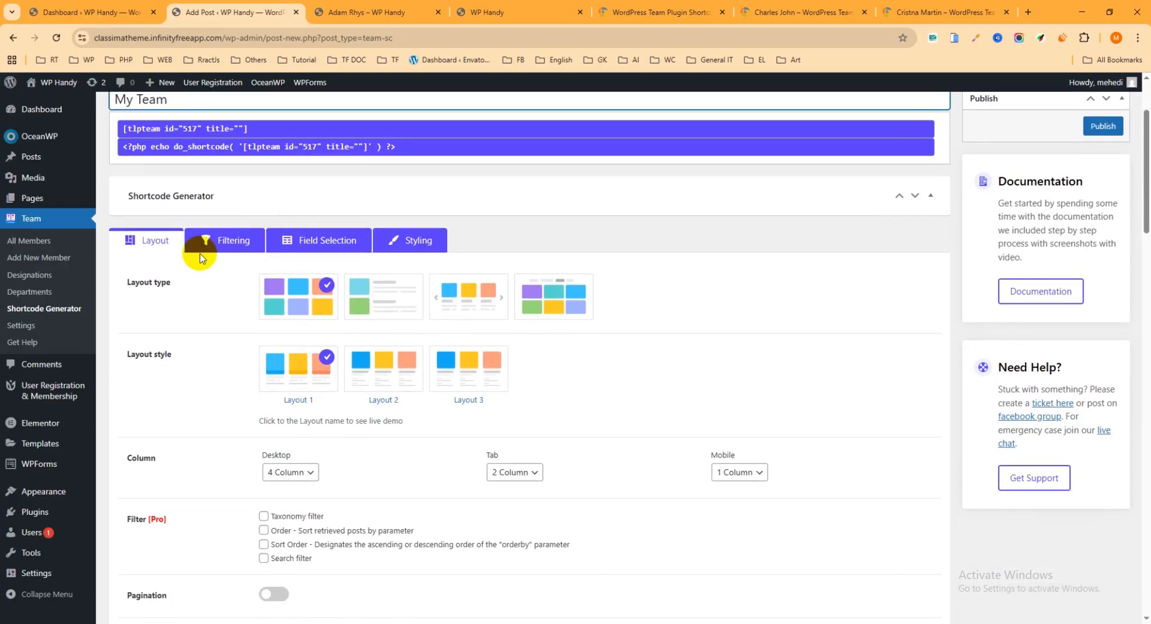
# Try the grid's layout styles and the list, slider and filterable layout types for the team shortcode
pyautogui.click(307, 300)
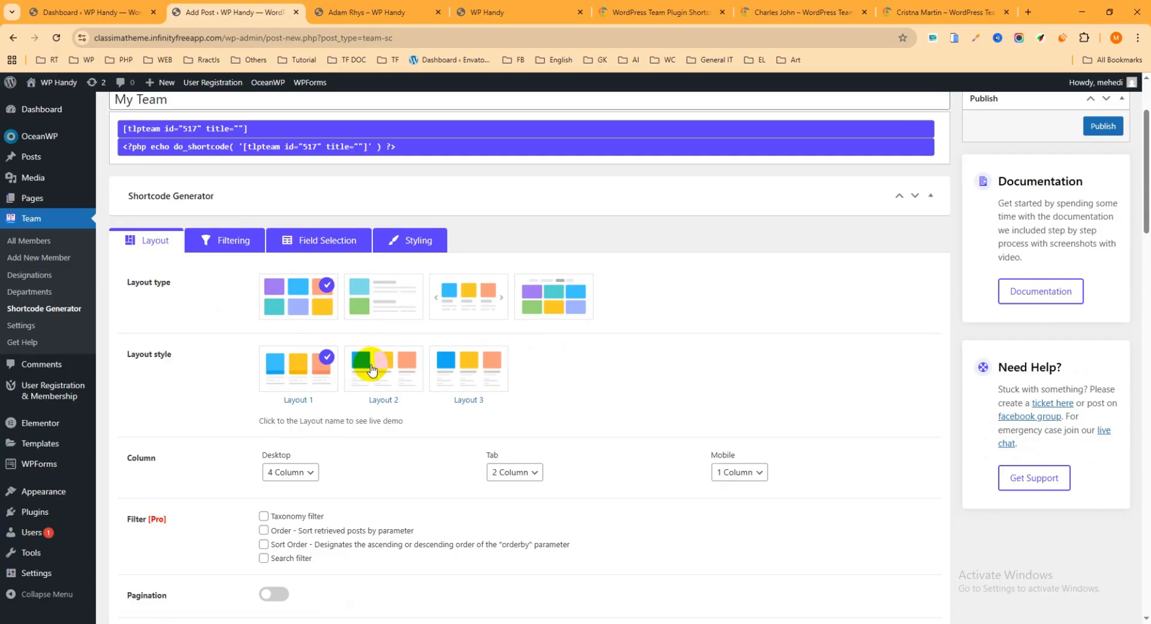
pyautogui.click(309, 303)
pyautogui.click(301, 366)
pyautogui.click(393, 365)
pyautogui.click(469, 363)
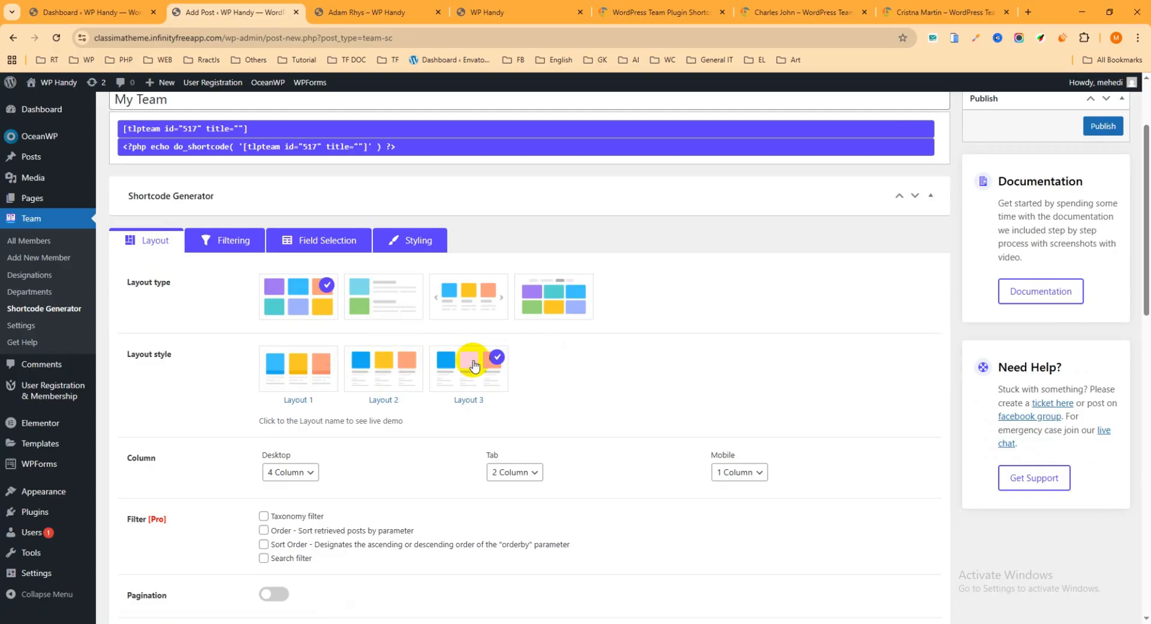
pyautogui.click(388, 296)
pyautogui.click(469, 299)
pyautogui.click(535, 301)
pyautogui.click(378, 296)
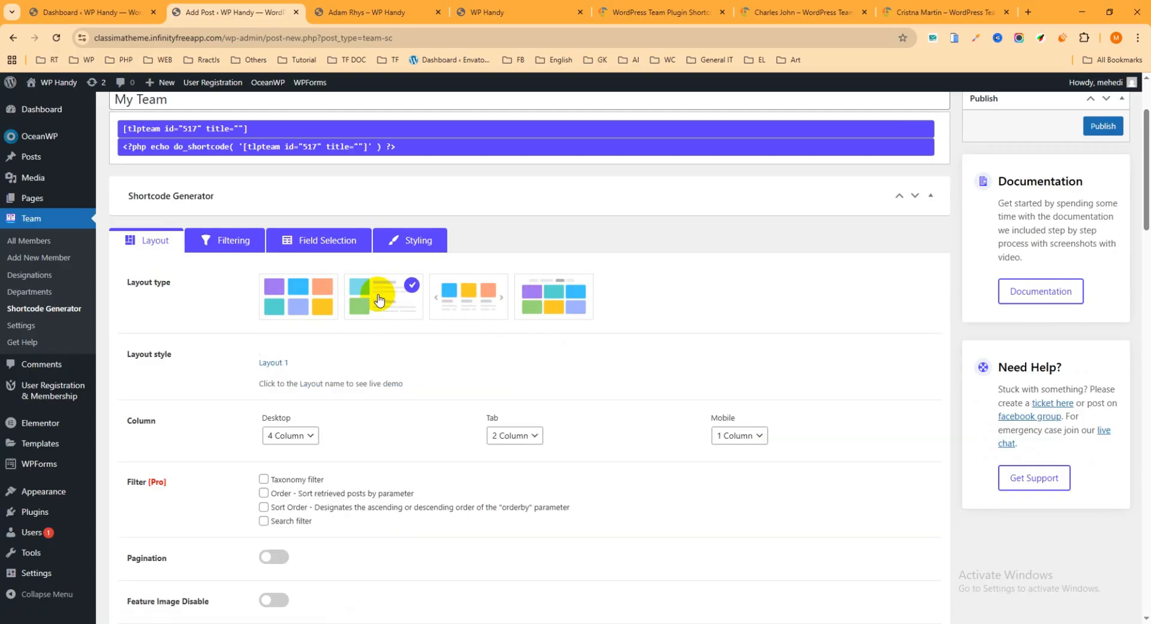
# Choose the grid layout type with the Layout 2 style and set the desktop view to 3 Column
pyautogui.click(309, 294)
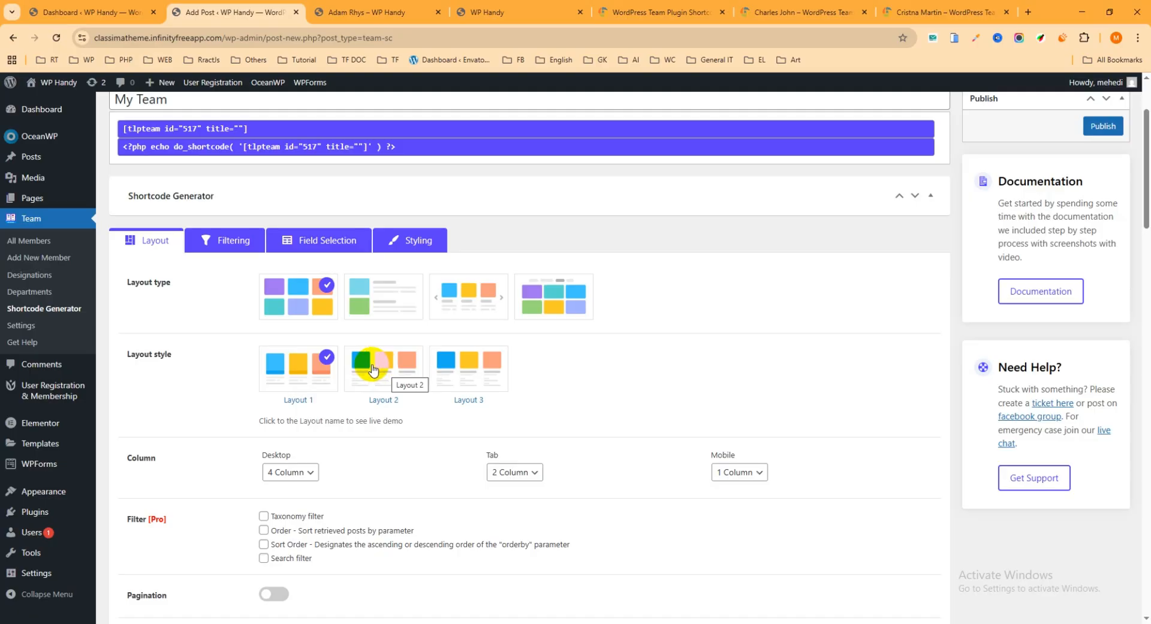
pyautogui.click(384, 363)
pyautogui.scroll(-1, 390, 348)
pyautogui.scroll(-2, 391, 344)
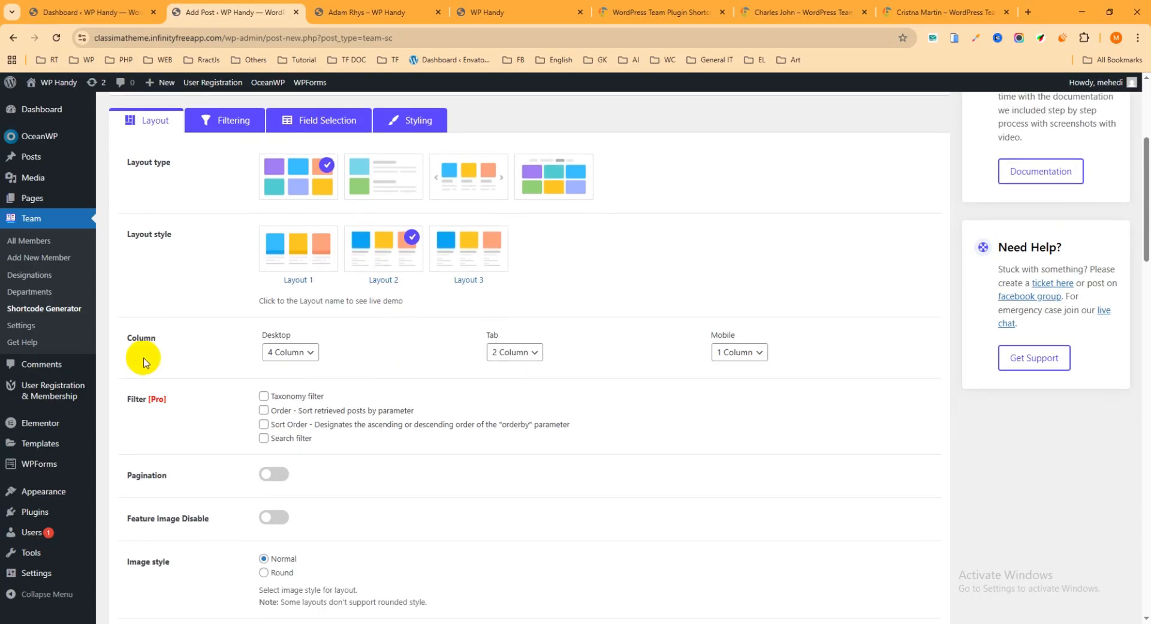
pyautogui.click(311, 357)
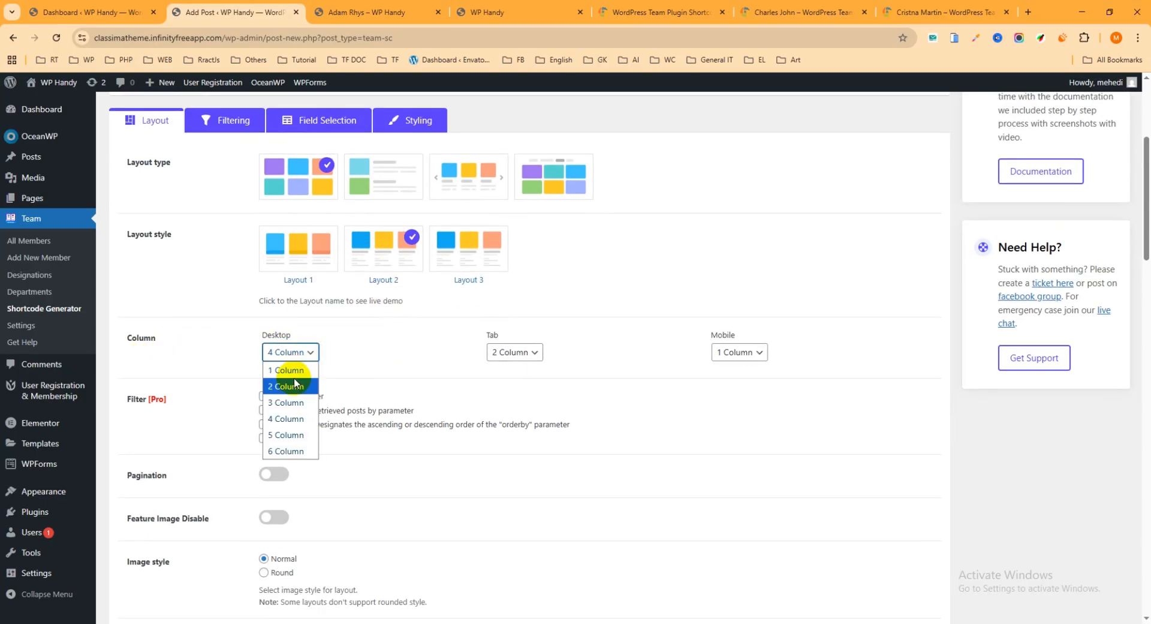
pyautogui.click(280, 402)
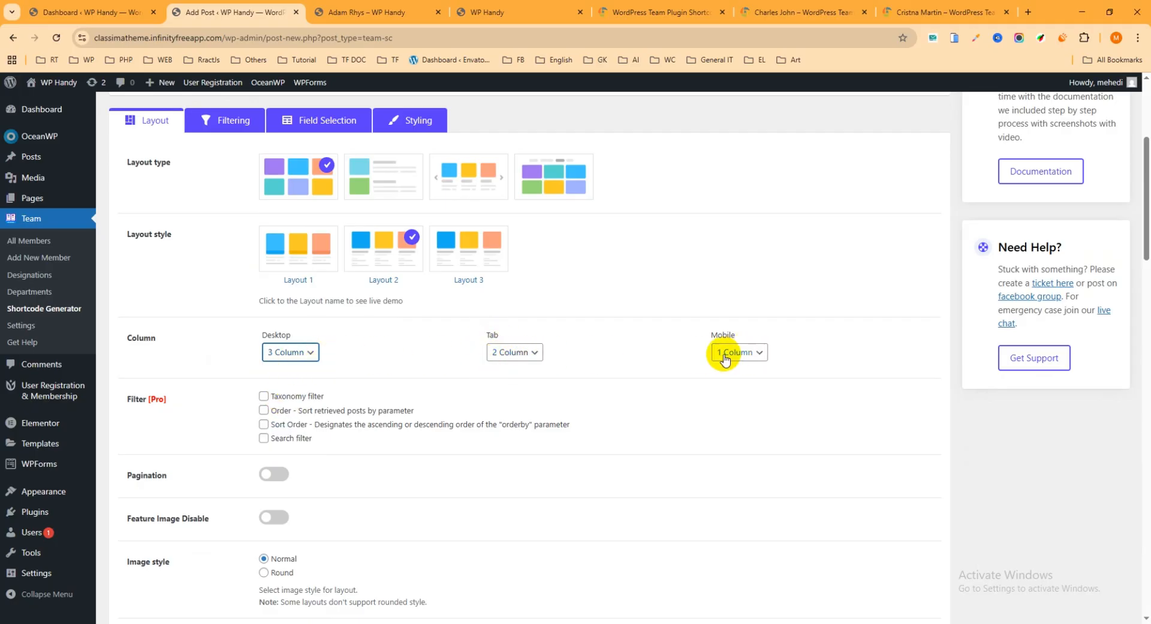
# Try the Pagination option in the shortcode's layout settings and switch it back off
pyautogui.scroll(-2, 739, 354)
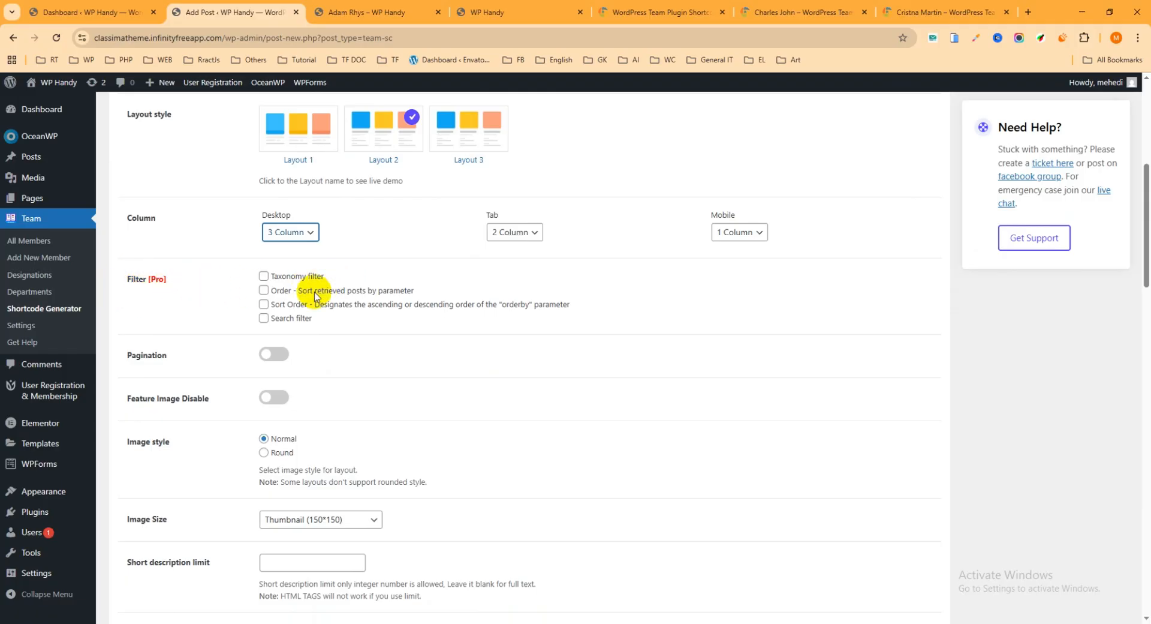
pyautogui.scroll(-2, 312, 298)
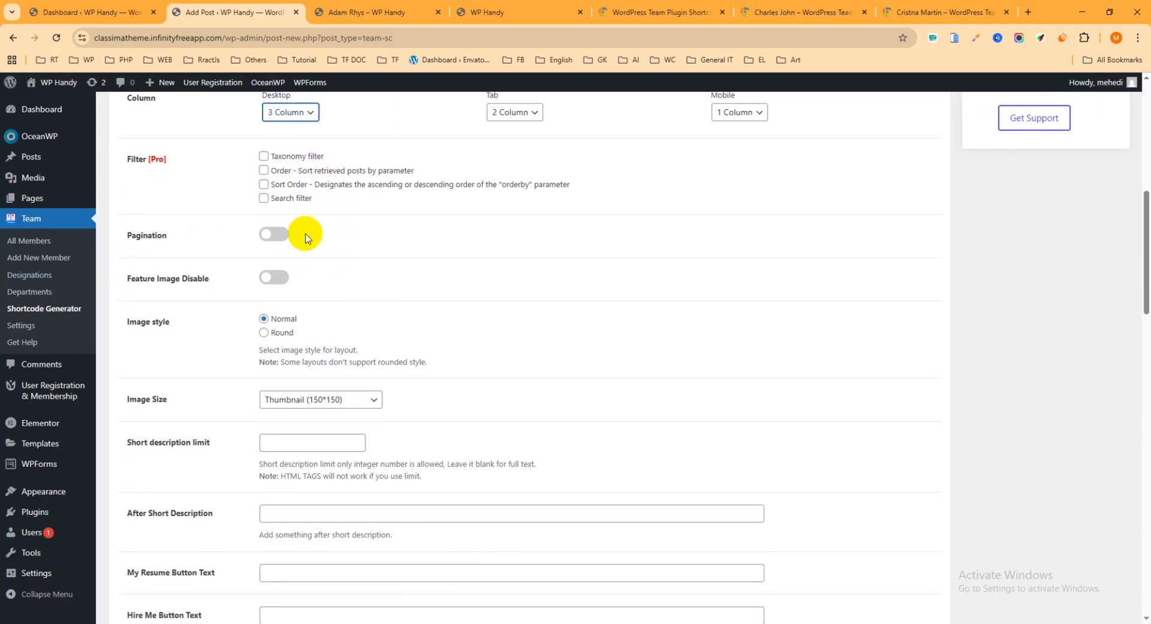
pyautogui.click(276, 235)
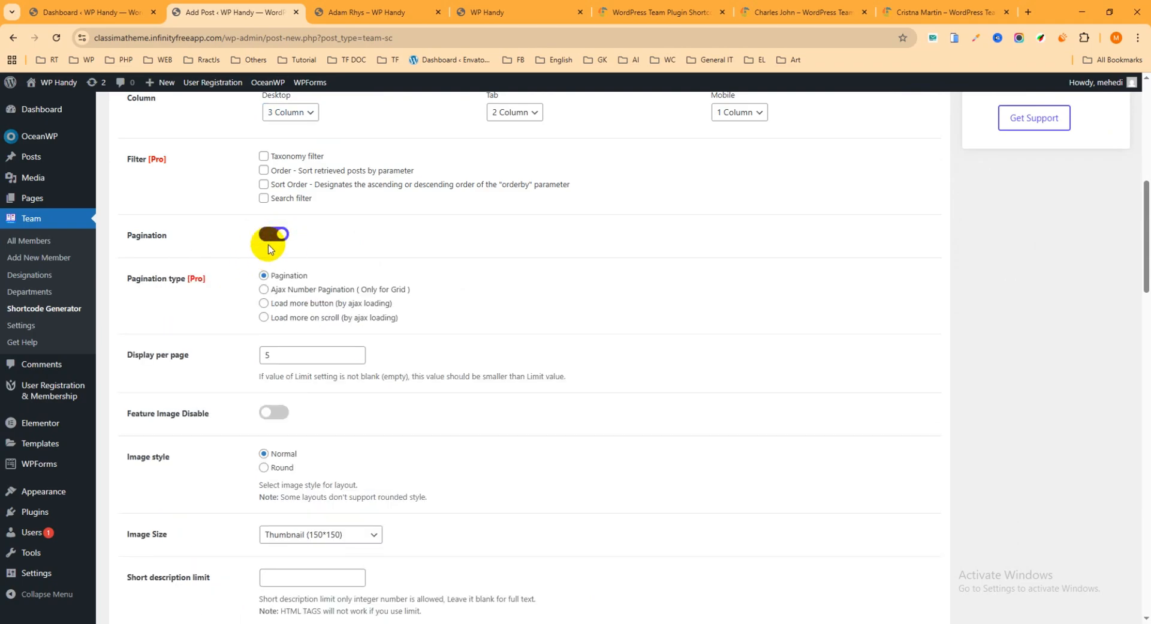
pyautogui.click(275, 235)
pyautogui.click(276, 235)
pyautogui.click(271, 237)
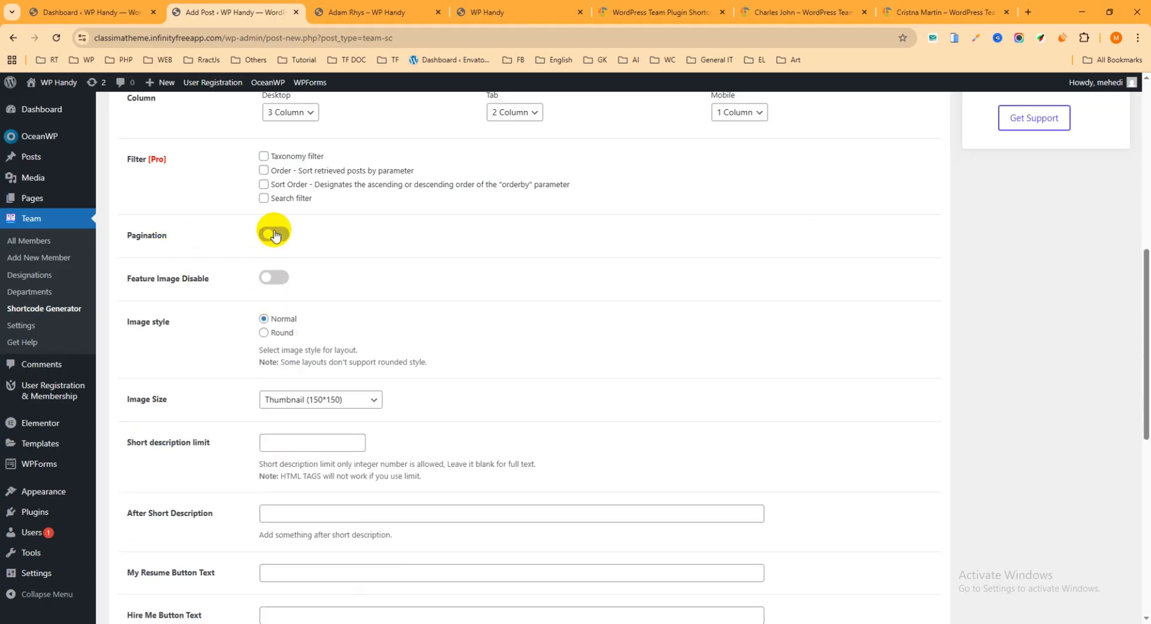
# Set the member image size to Large (1024*1024) in the shortcode's layout settings
pyautogui.scroll(-3, 288, 243)
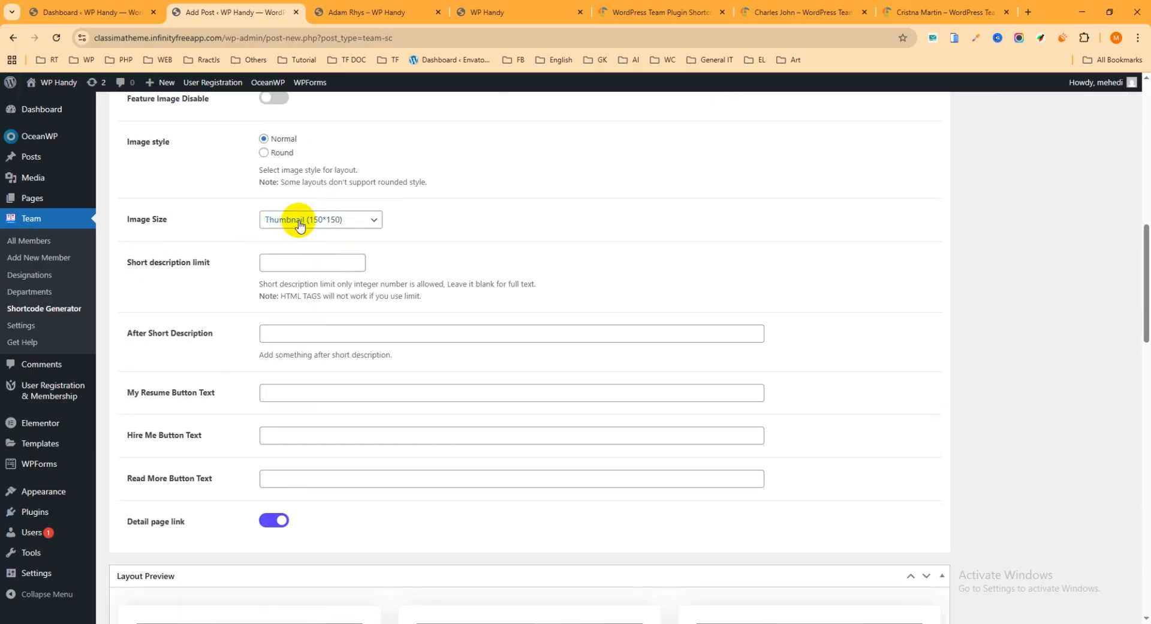
pyautogui.click(317, 222)
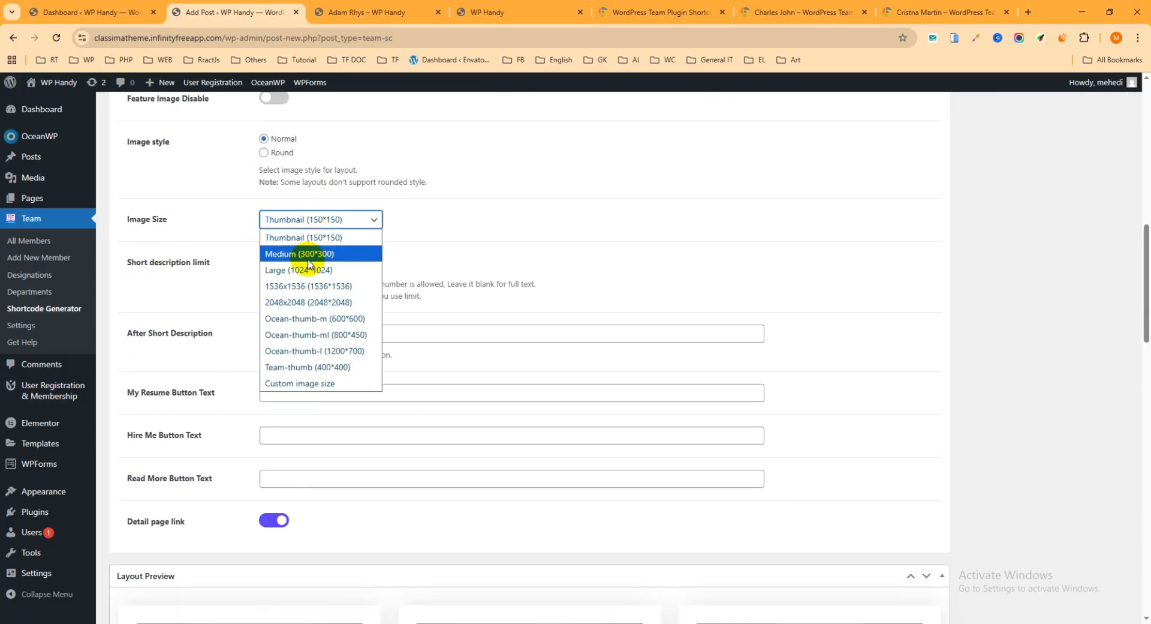
pyautogui.click(307, 269)
pyautogui.click(327, 221)
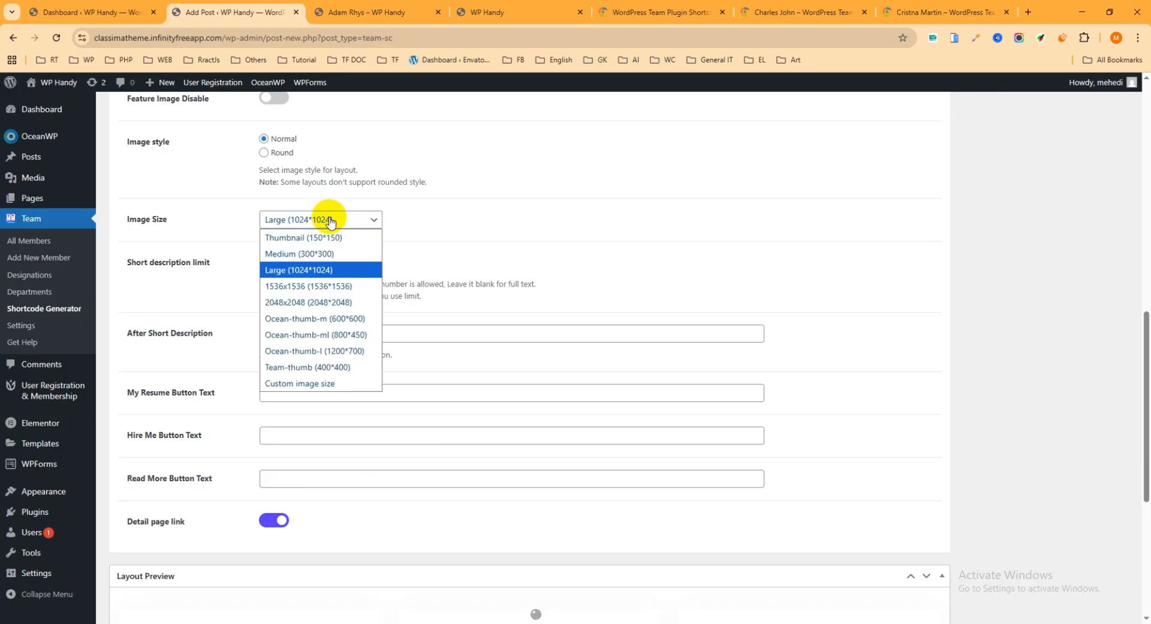
pyautogui.click(283, 258)
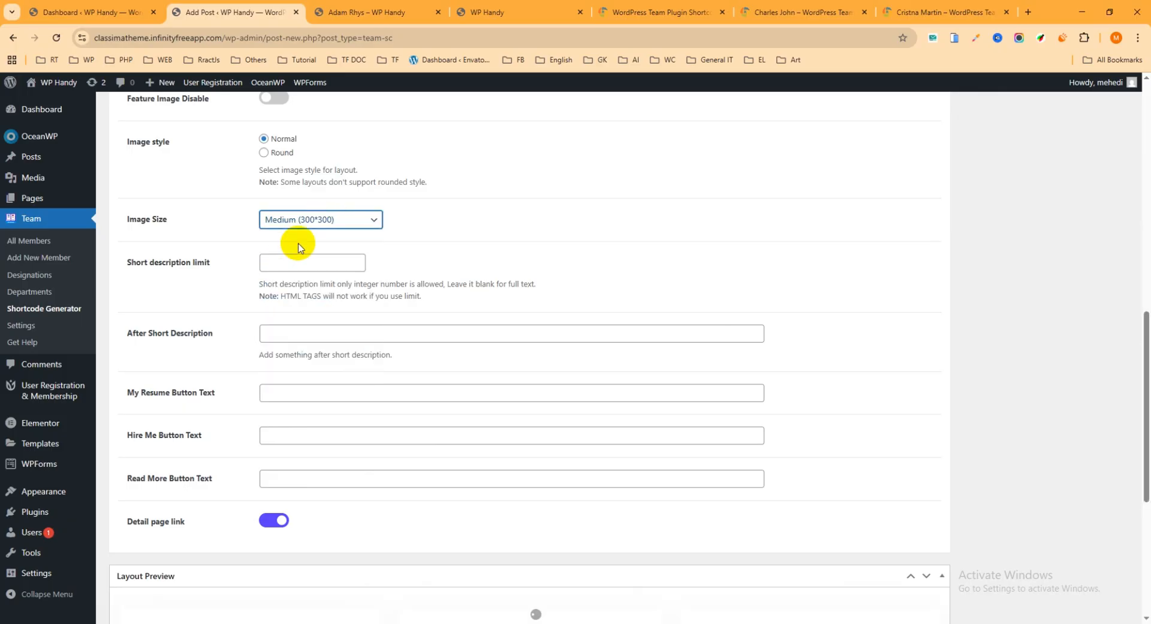
pyautogui.click(306, 219)
pyautogui.click(292, 271)
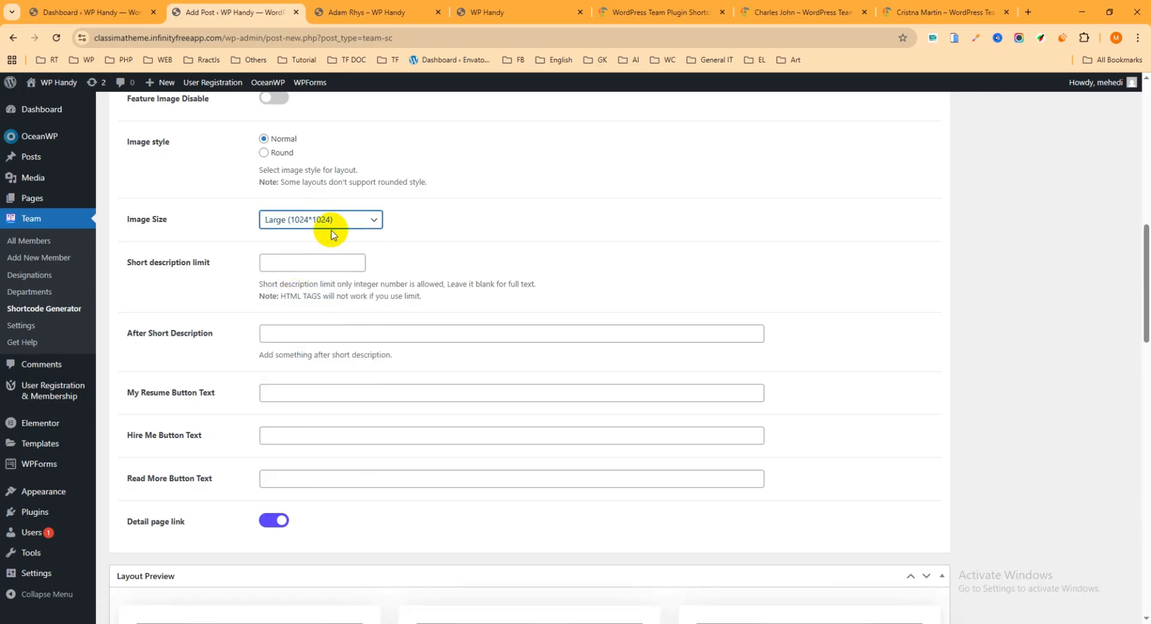
# Set the short description limit to 50 for the team shortcode
pyautogui.scroll(-1, 300, 227)
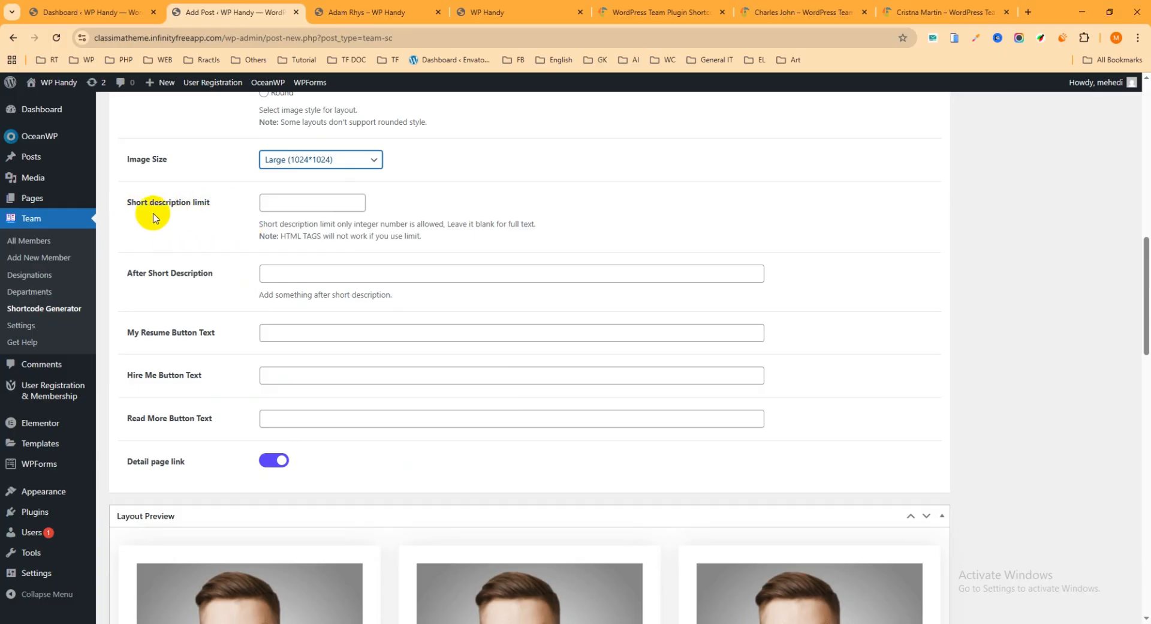
pyautogui.click(300, 204)
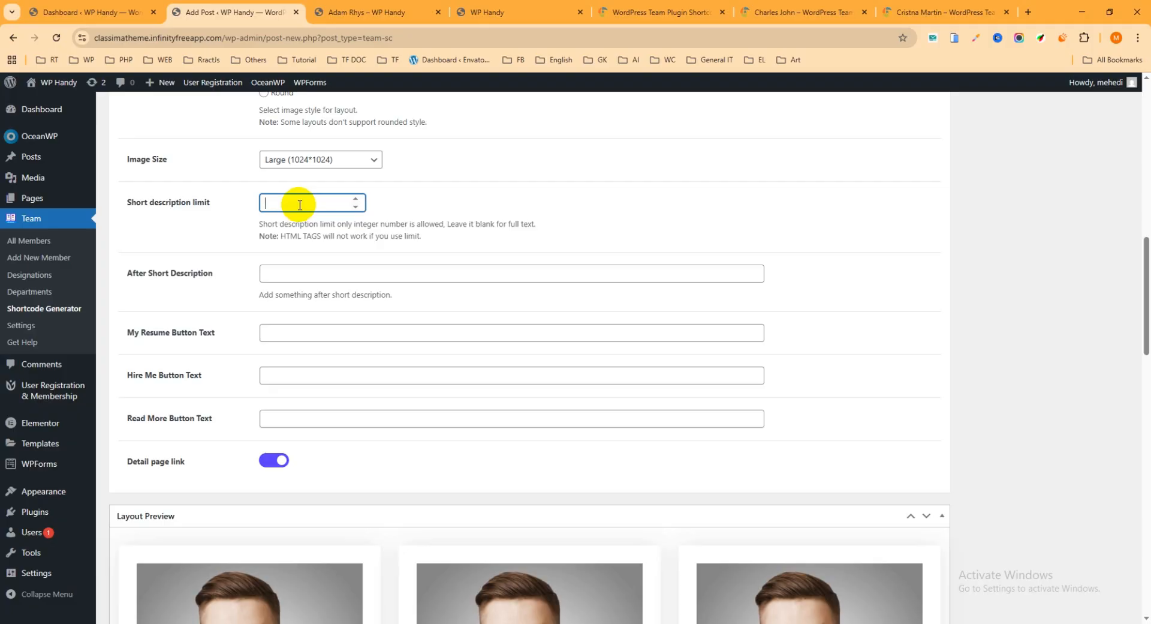
pyautogui.write('50')
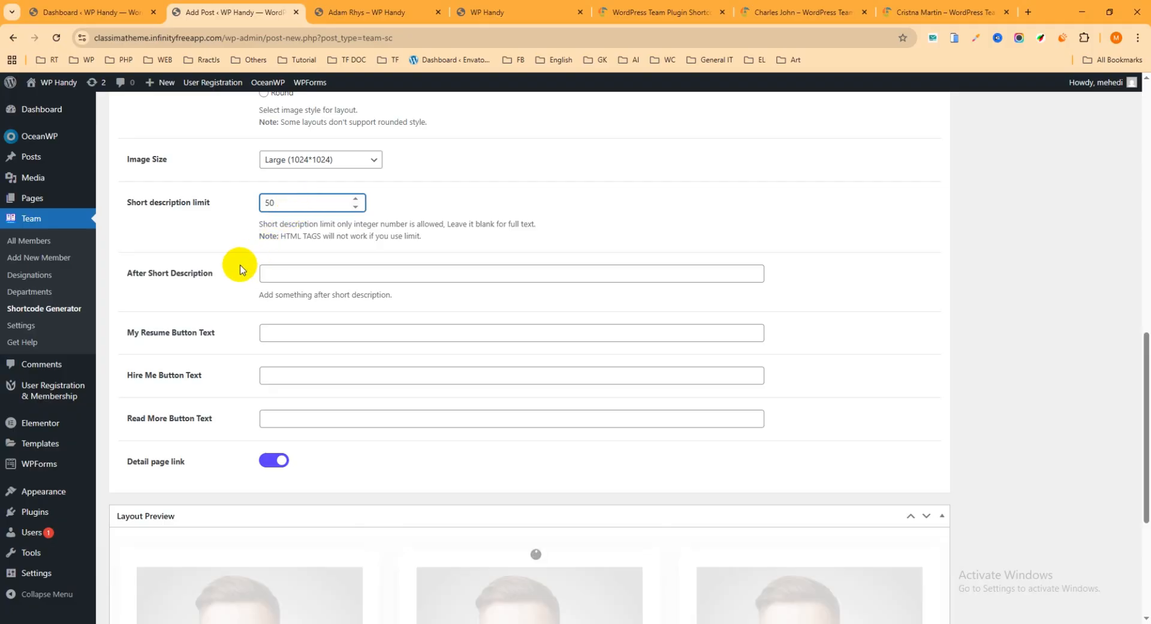
pyautogui.click(321, 276)
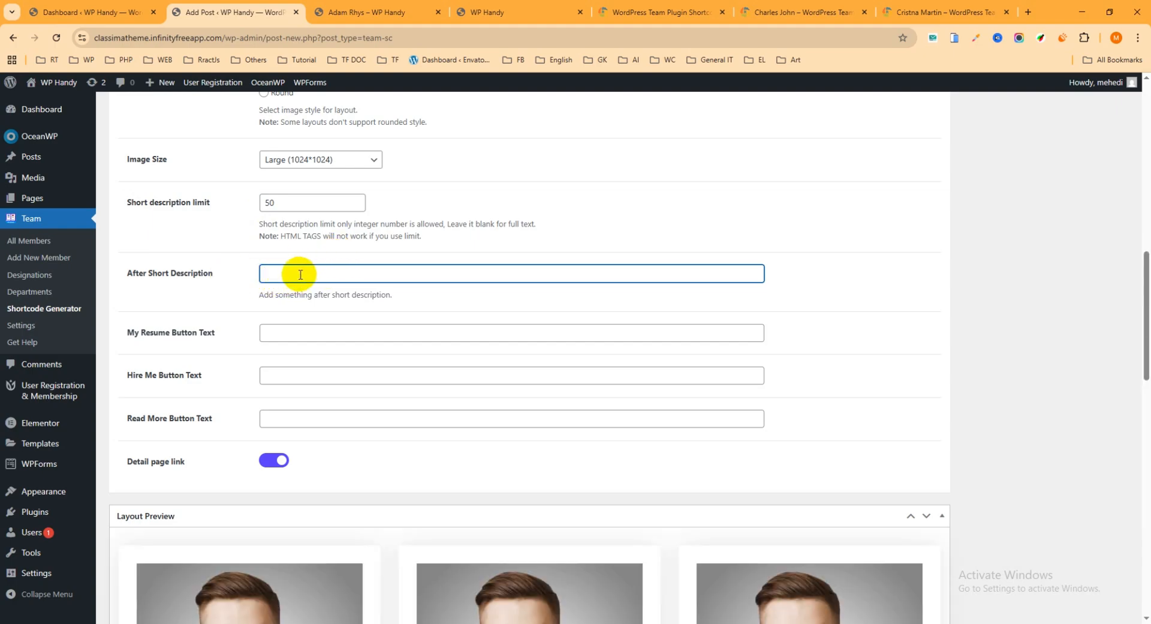
# Set the resume button text to "MY CV", the hire button text to "Hire Me" and the read-more button text to "Read more"
pyautogui.scroll(-1, 300, 274)
pyautogui.click(160, 272)
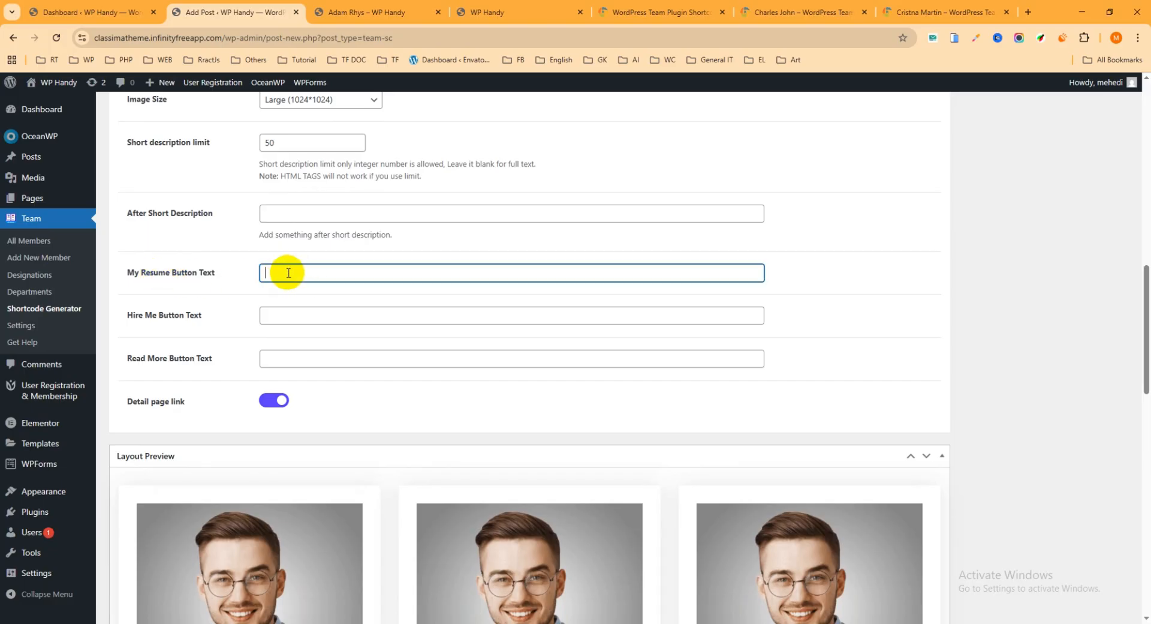
pyautogui.write('MY CV')
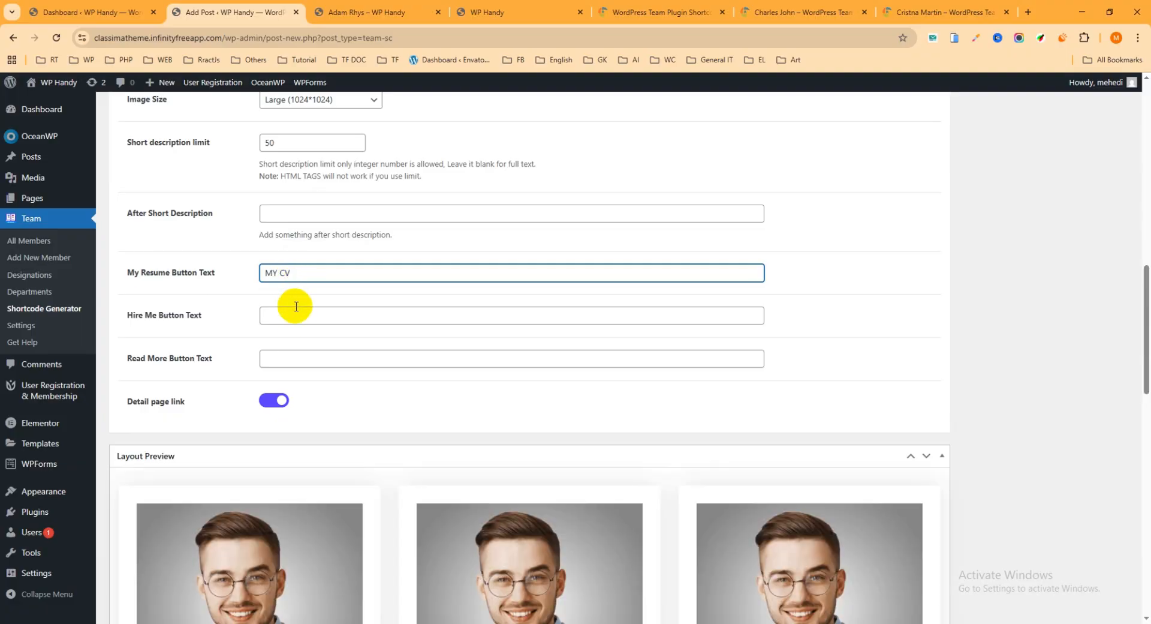
pyautogui.click(296, 316)
pyautogui.write('Hire Me')
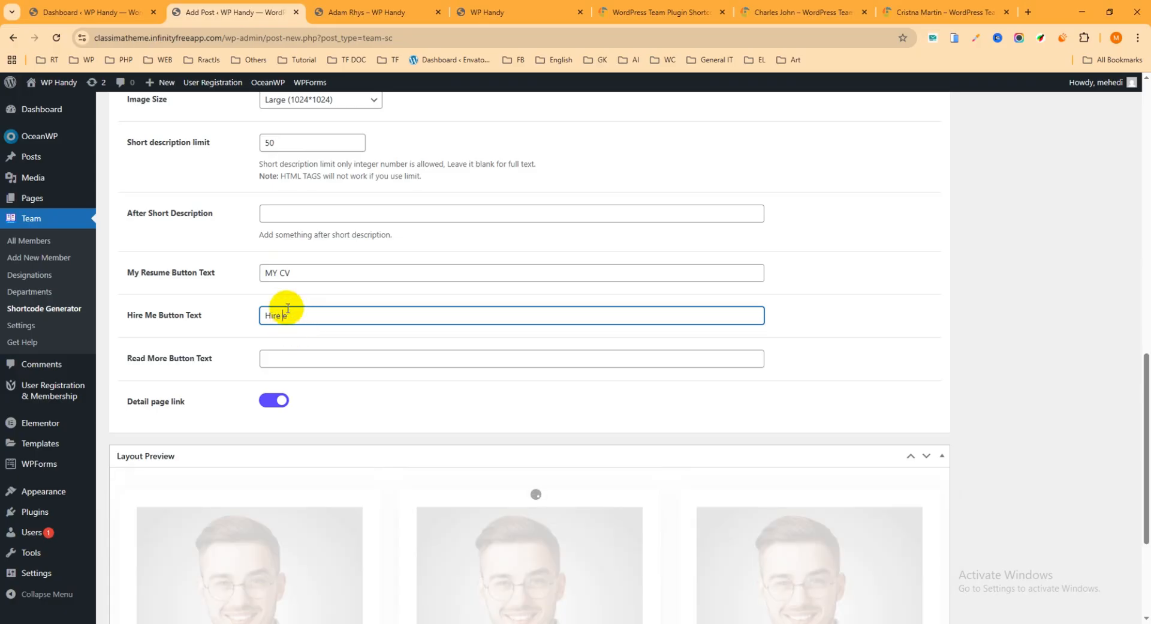
pyautogui.write('Me')
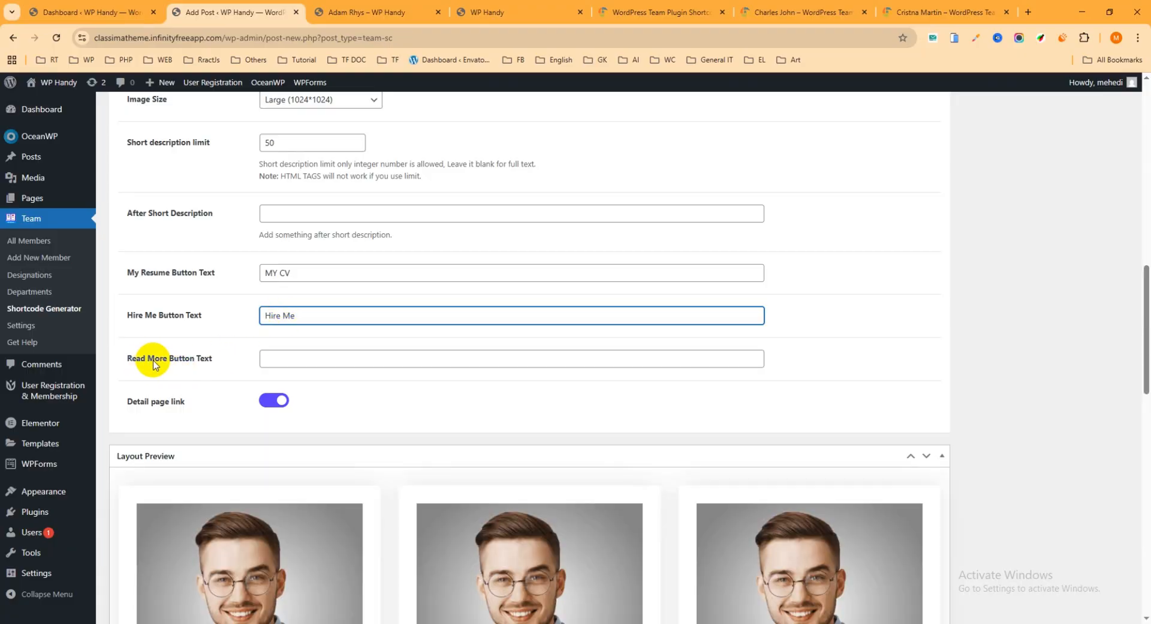
pyautogui.click(273, 357)
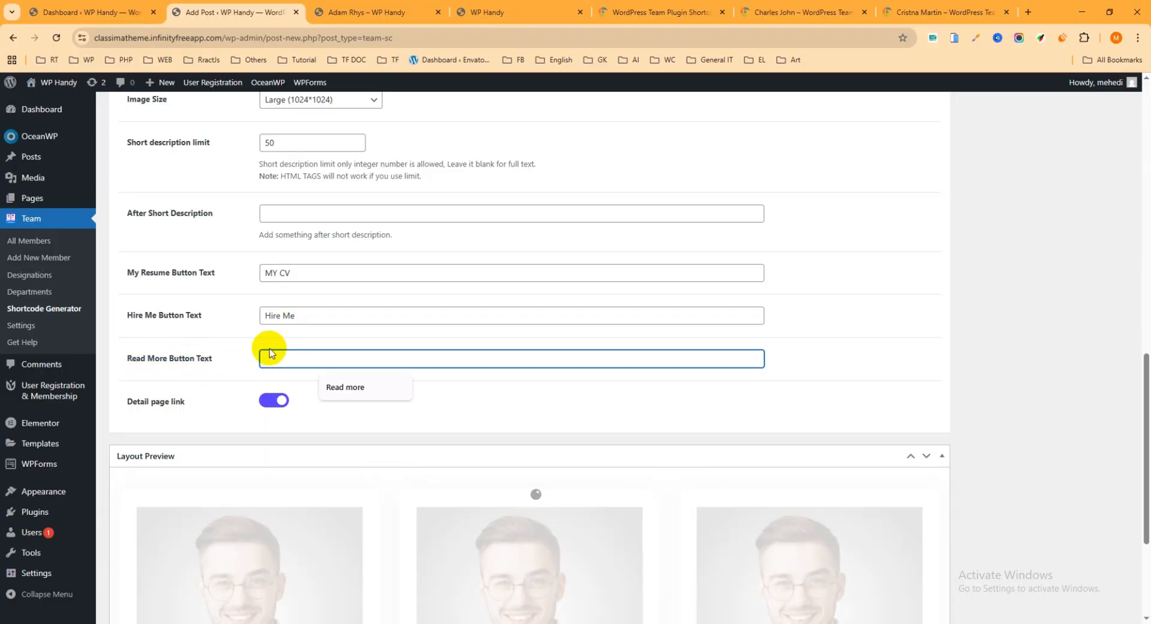
pyautogui.click(353, 389)
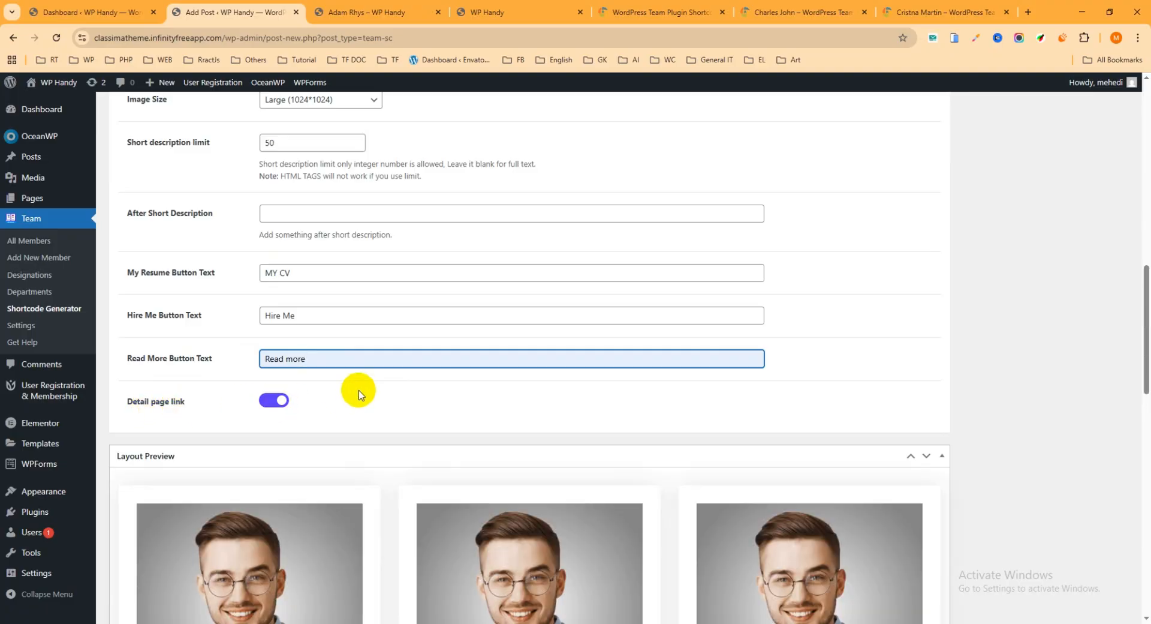
# Turn off the detail page link for the team shortcode
pyautogui.scroll(-3, 362, 389)
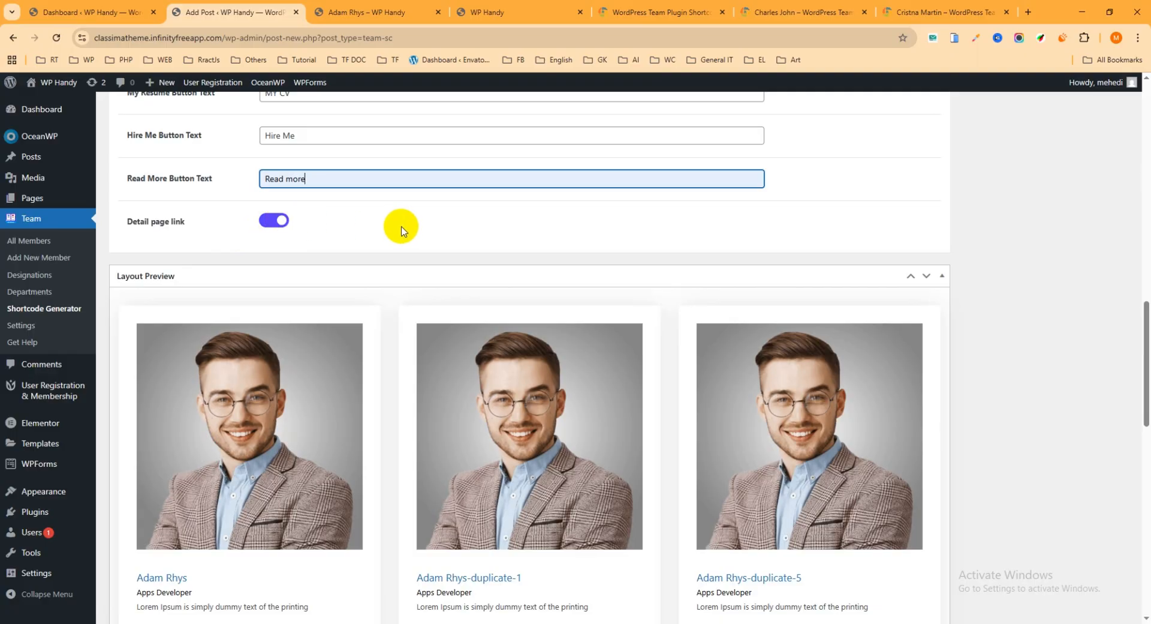
pyautogui.click(273, 221)
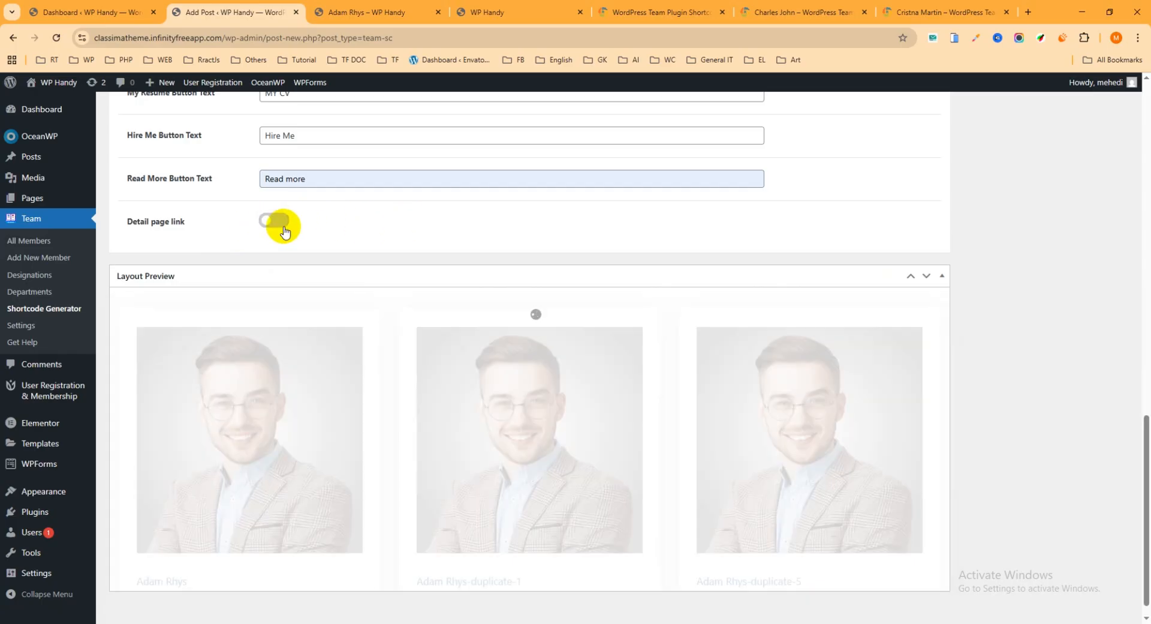
# Switch the detail page link back on for the team shortcode and open its filtering settings
pyautogui.click(273, 221)
pyautogui.scroll(13, 322, 230)
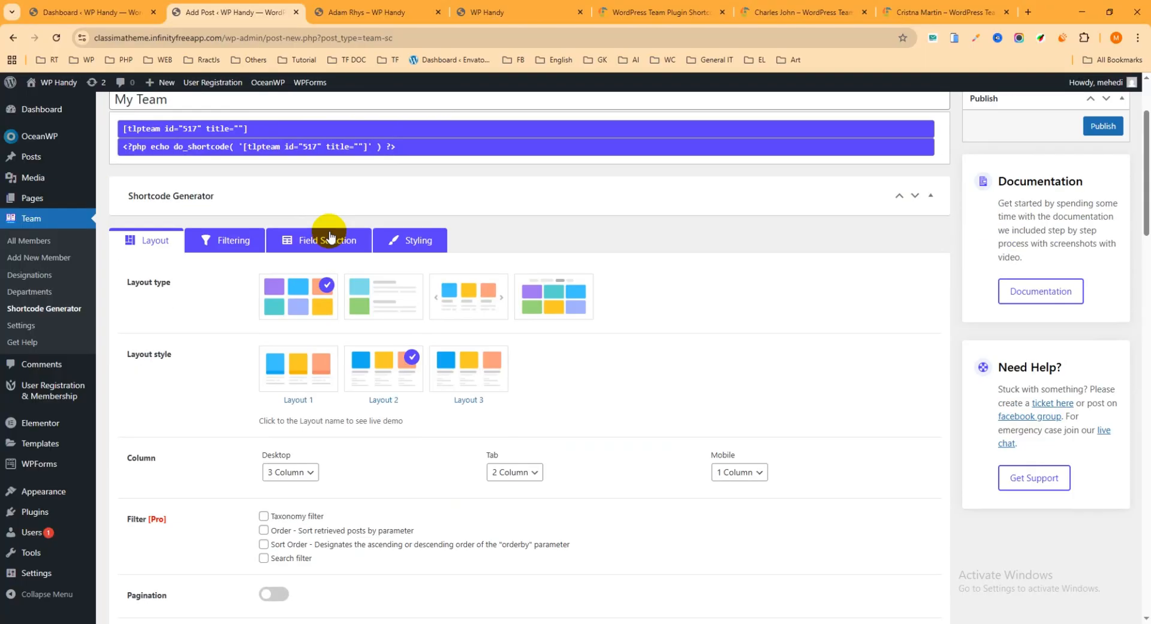
pyautogui.click(243, 240)
pyautogui.scroll(-1, 312, 240)
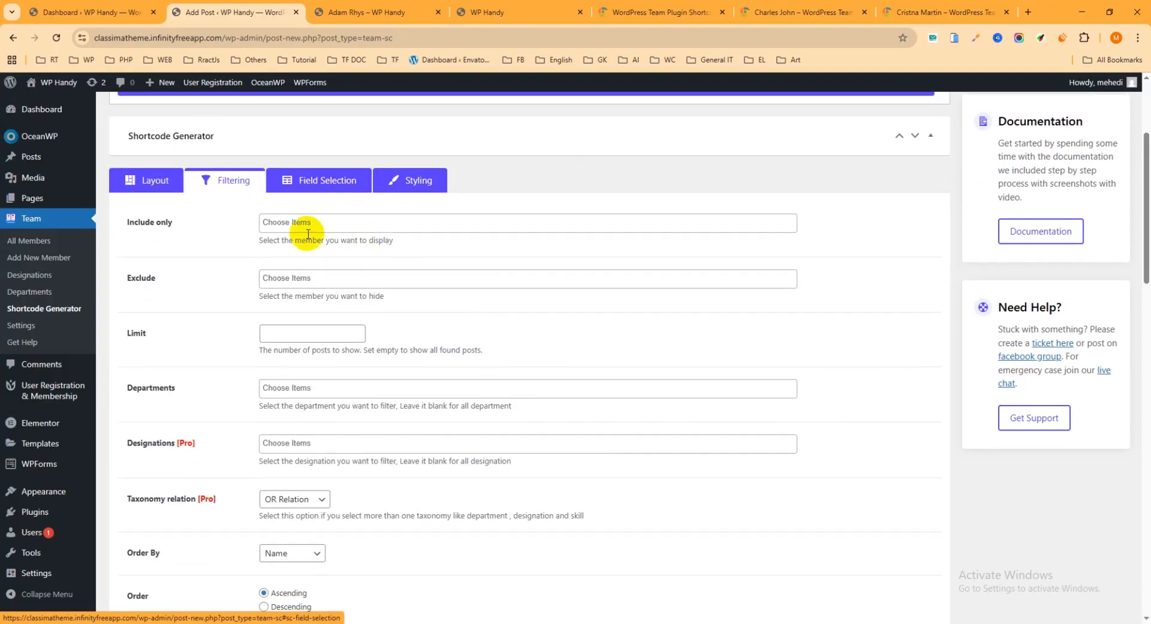
# Look through the members offered in the Include only and Exclude filters without choosing any
pyautogui.click(303, 222)
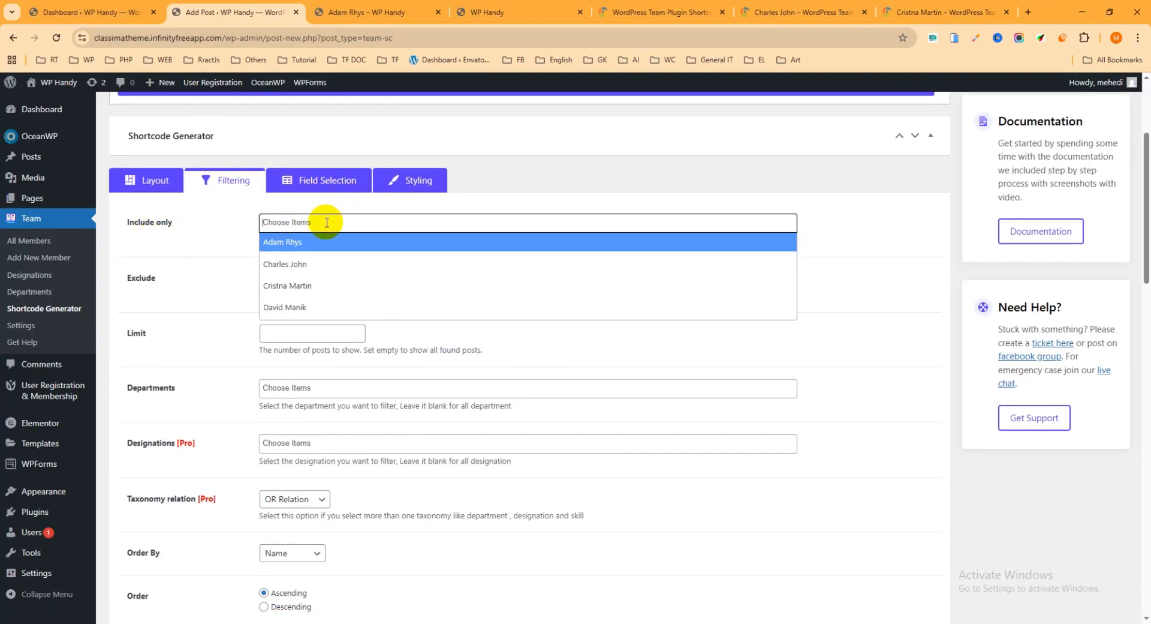
pyautogui.click(178, 238)
pyautogui.click(292, 222)
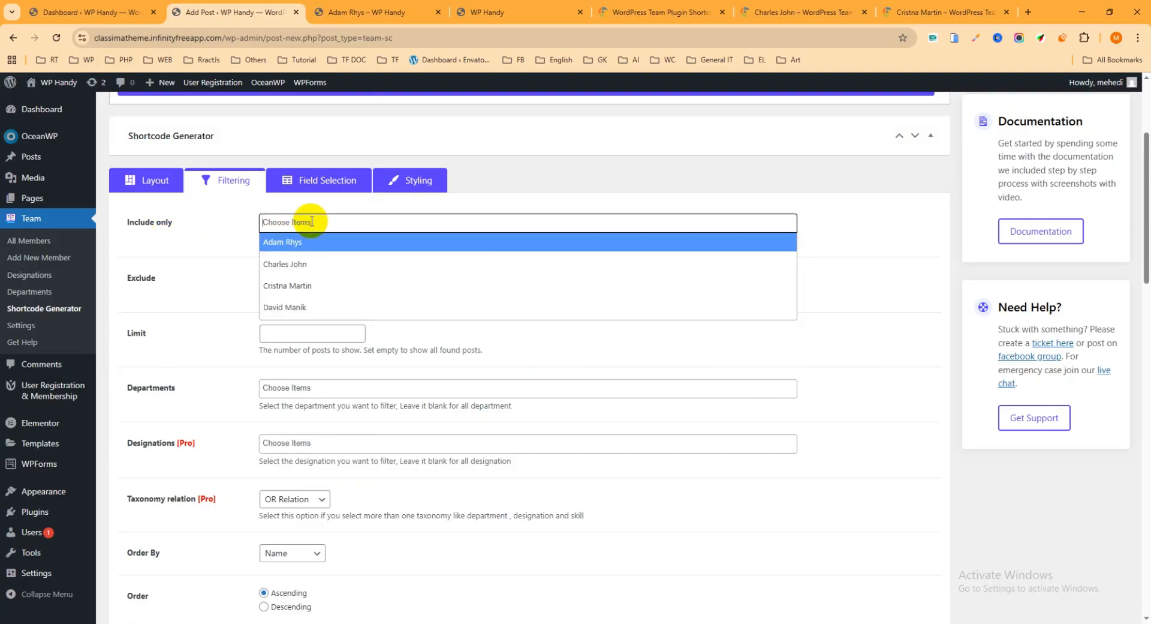
pyautogui.click(179, 240)
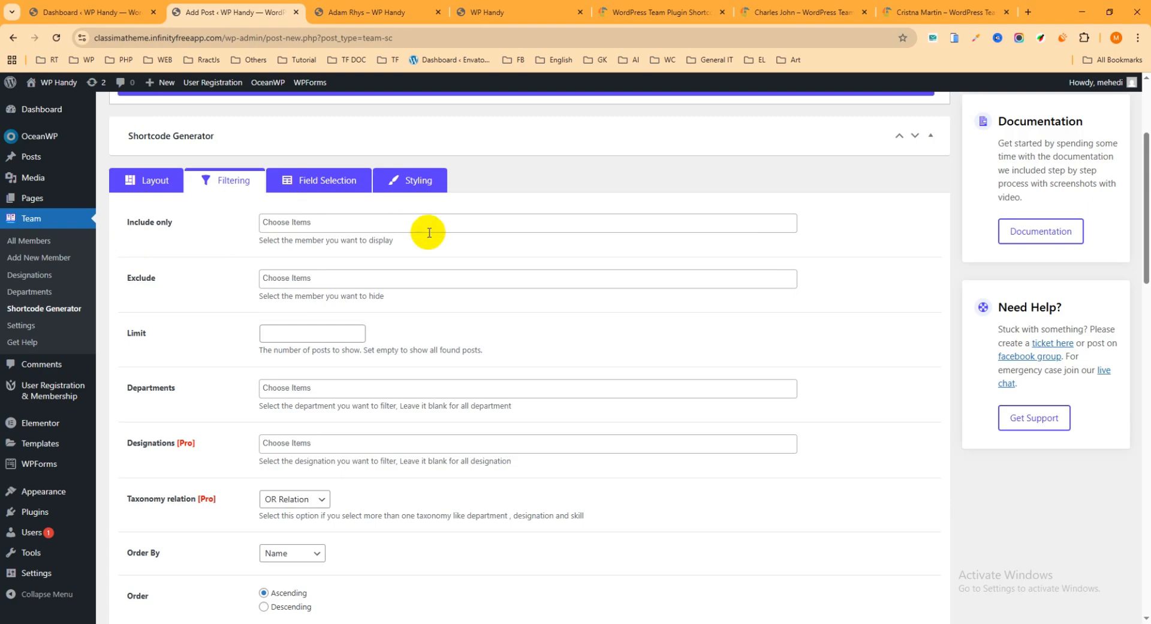
pyautogui.click(336, 280)
pyautogui.click(206, 257)
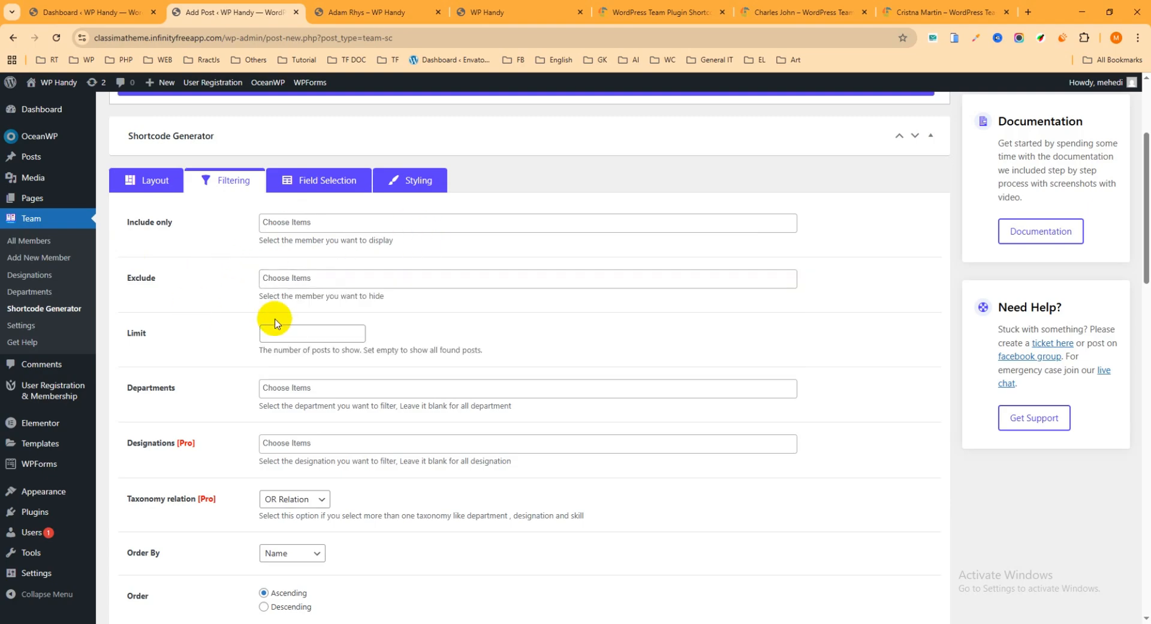
# Set the filtering limit to 3 team members
pyautogui.click(297, 331)
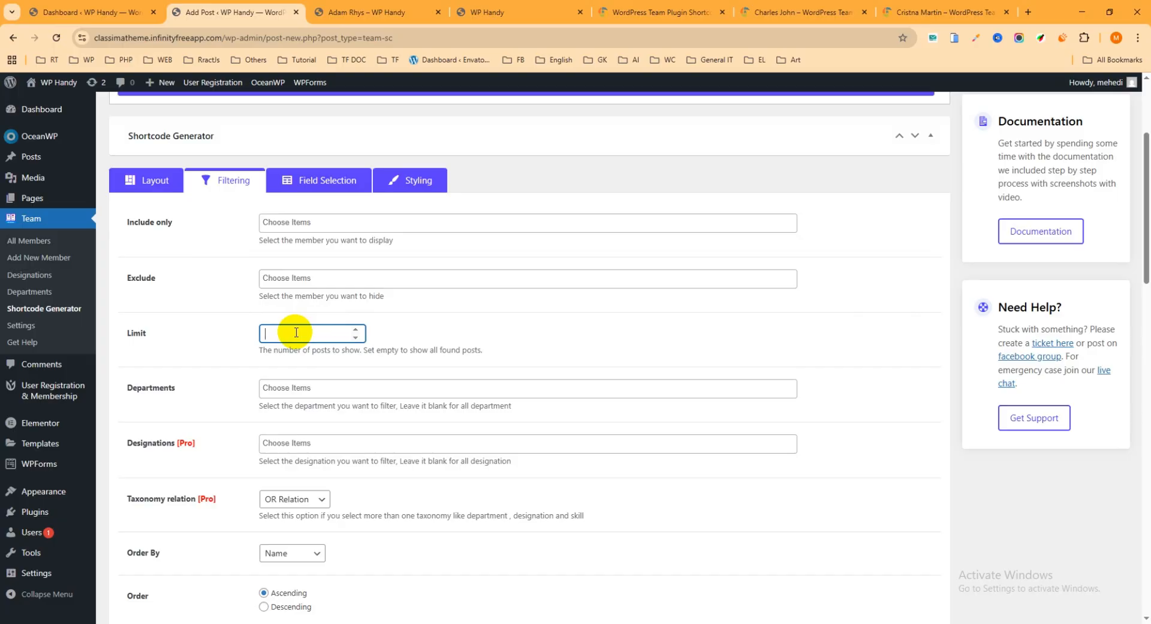
pyautogui.moveTo(296, 332); pyautogui.dragTo(183, 335)
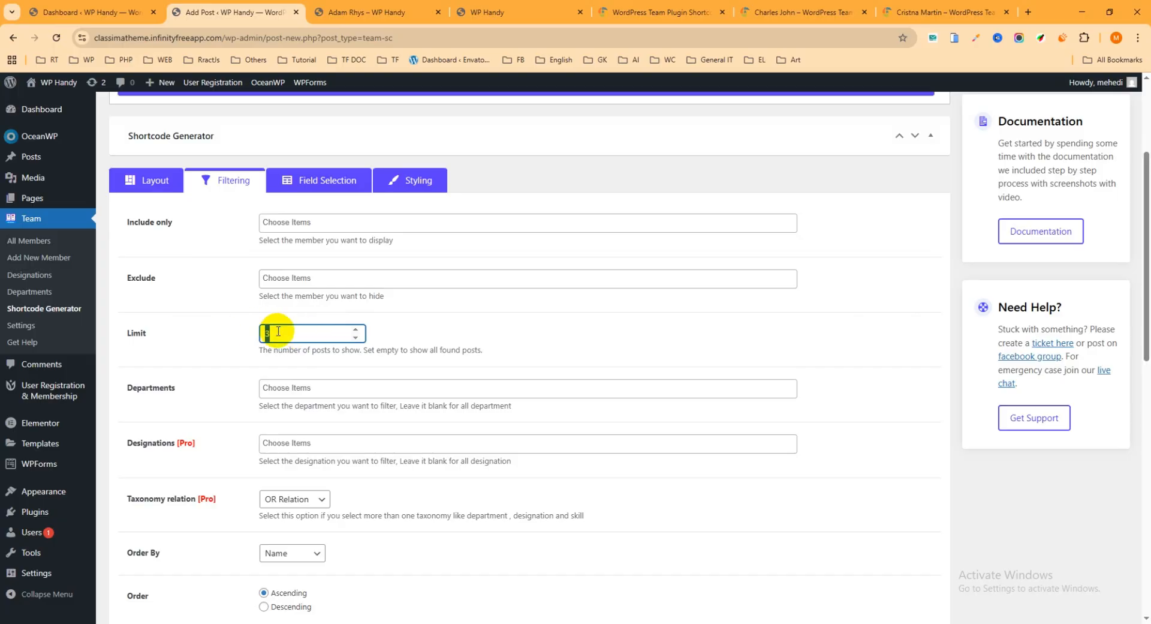
pyautogui.click(206, 313)
# Check the choices in the Departments filter and leave it blank
pyautogui.scroll(-3, 276, 337)
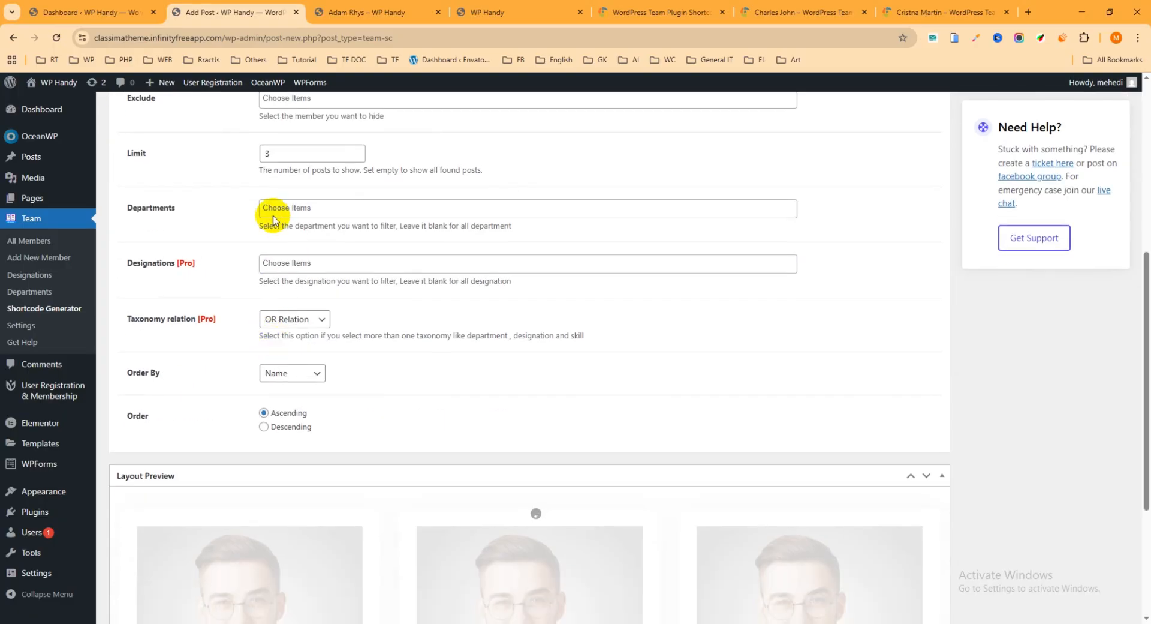
pyautogui.click(272, 219)
pyautogui.click(204, 198)
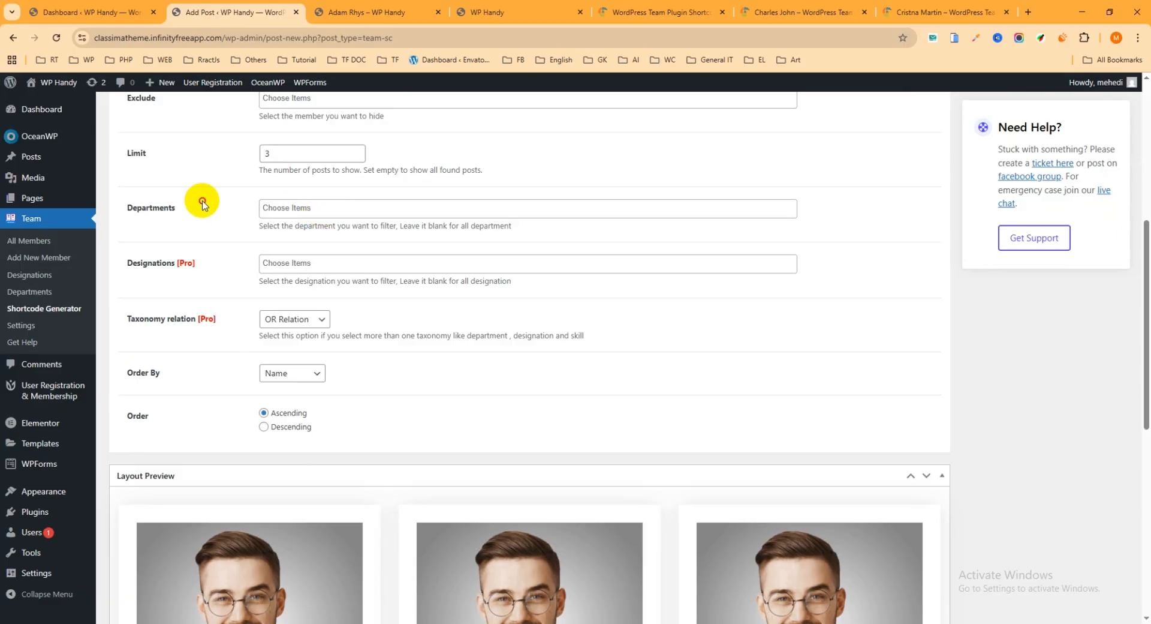
pyautogui.click(319, 213)
pyautogui.click(206, 218)
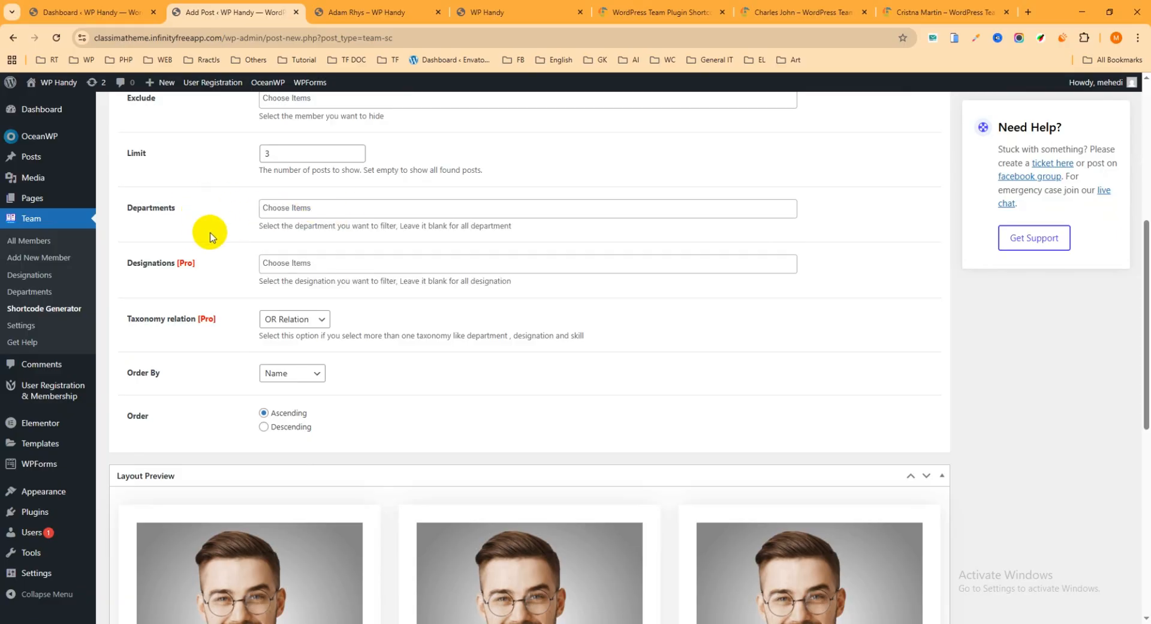
# Keep the members ordered by Name, set the order to Descending, and check the layout preview
pyautogui.scroll(-1, 203, 244)
pyautogui.click(291, 313)
pyautogui.click(290, 312)
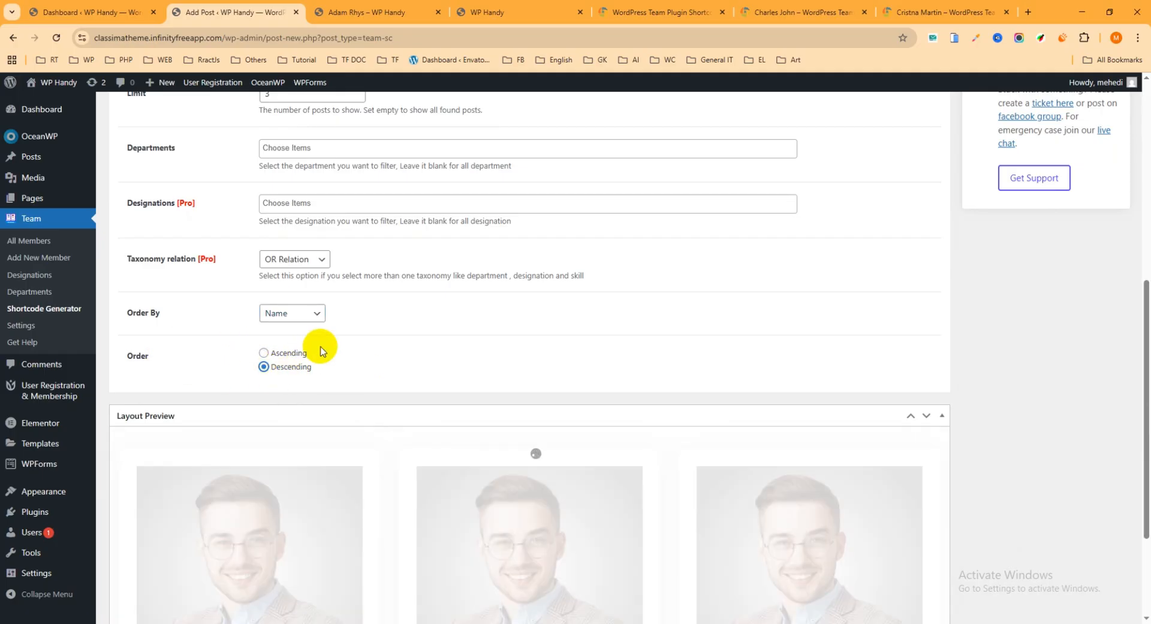
pyautogui.scroll(-2, 321, 349)
pyautogui.scroll(-3, 411, 381)
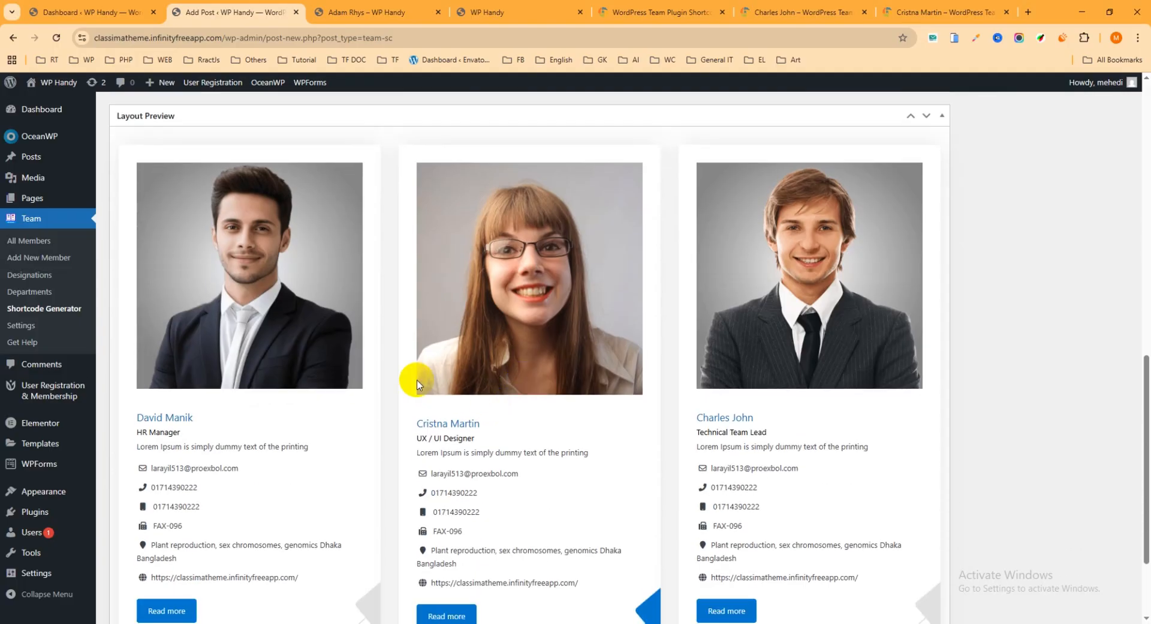
pyautogui.scroll(-2, 444, 388)
pyautogui.scroll(5, 447, 350)
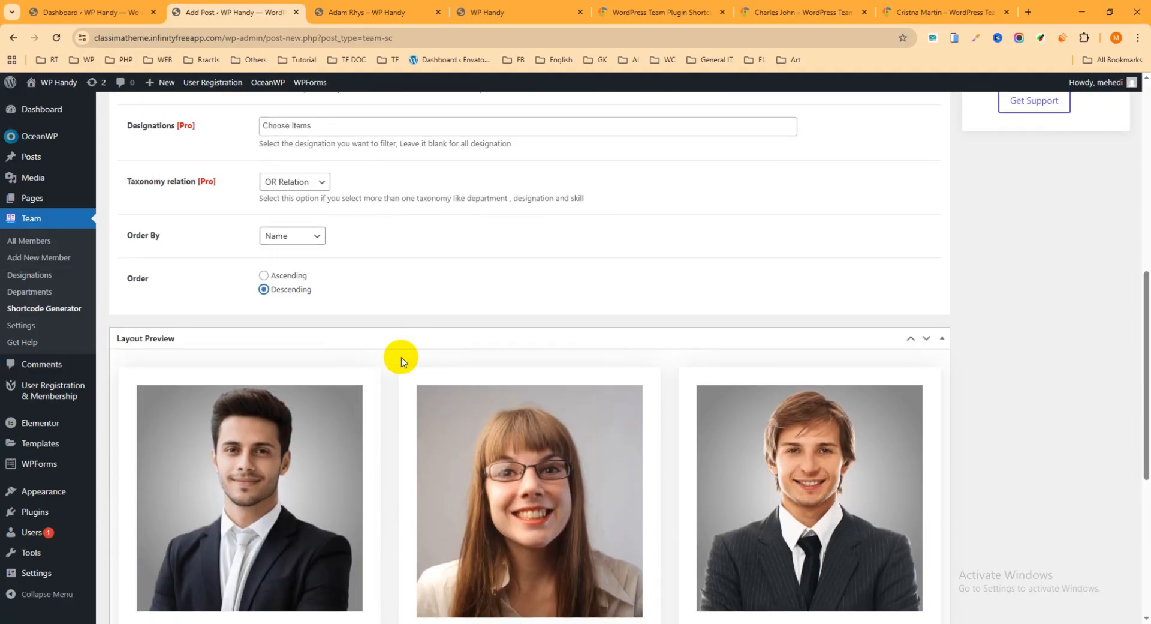
pyautogui.scroll(-5, 401, 355)
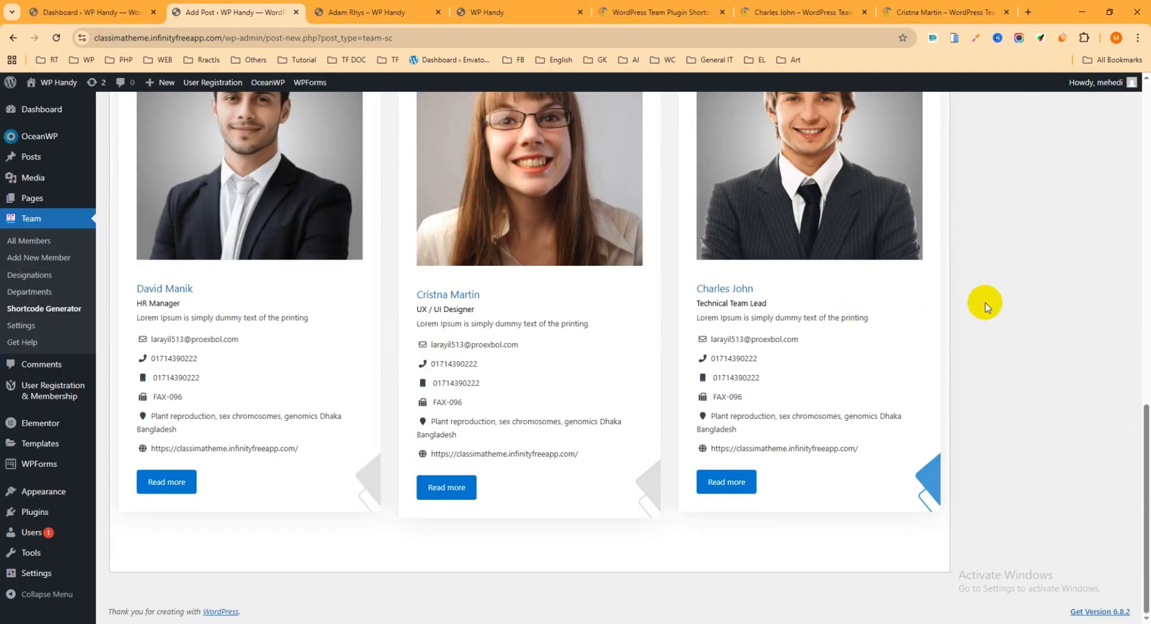
# Publish the "My Team" shortcode
pyautogui.scroll(9, 480, 330)
pyautogui.scroll(3, 455, 332)
pyautogui.scroll(-3, 552, 310)
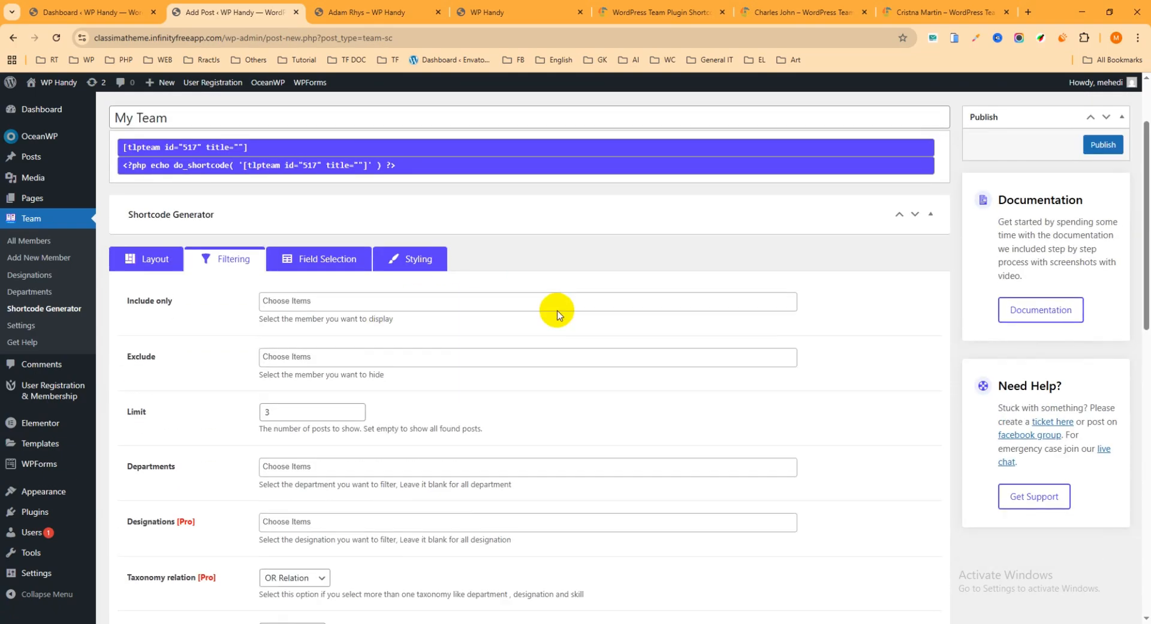
pyautogui.scroll(2, 1113, 144)
pyautogui.click(1105, 118)
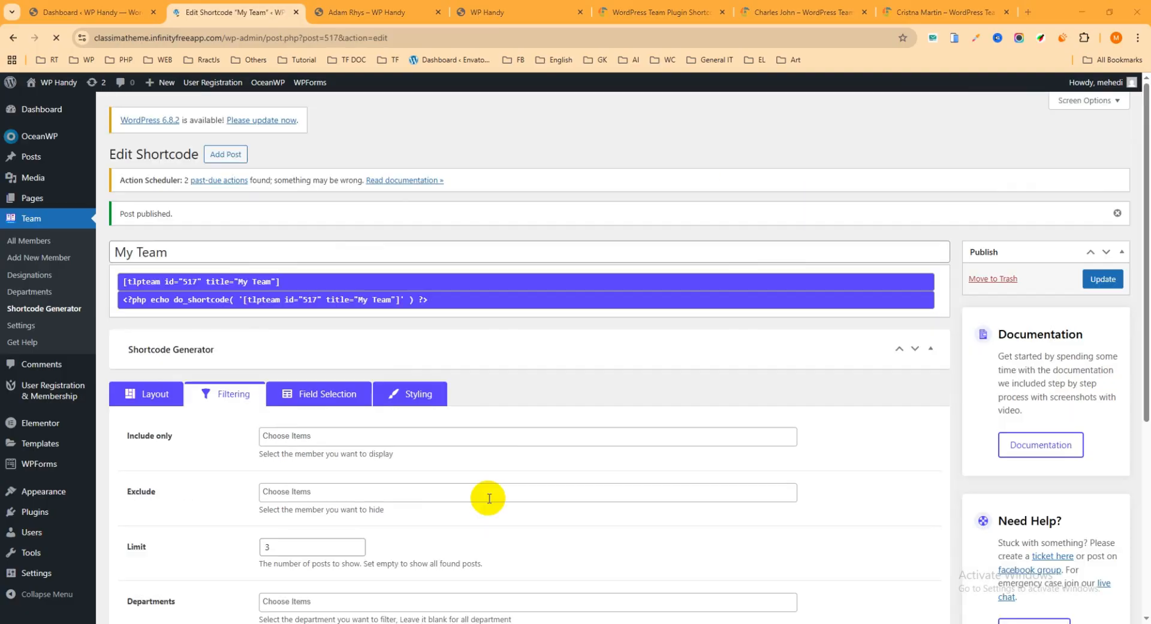
# Try hiding the Resume Button, Fax and Mobile fields in the shortcode's field selection, then re-enable them
pyautogui.scroll(-2, 442, 313)
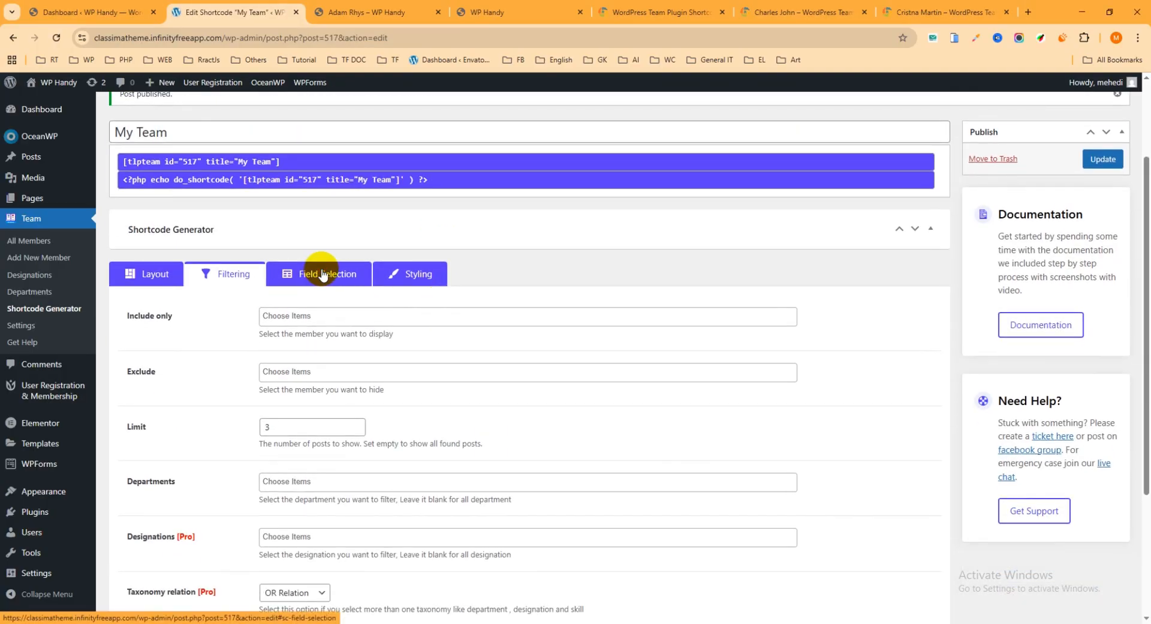
pyautogui.click(322, 272)
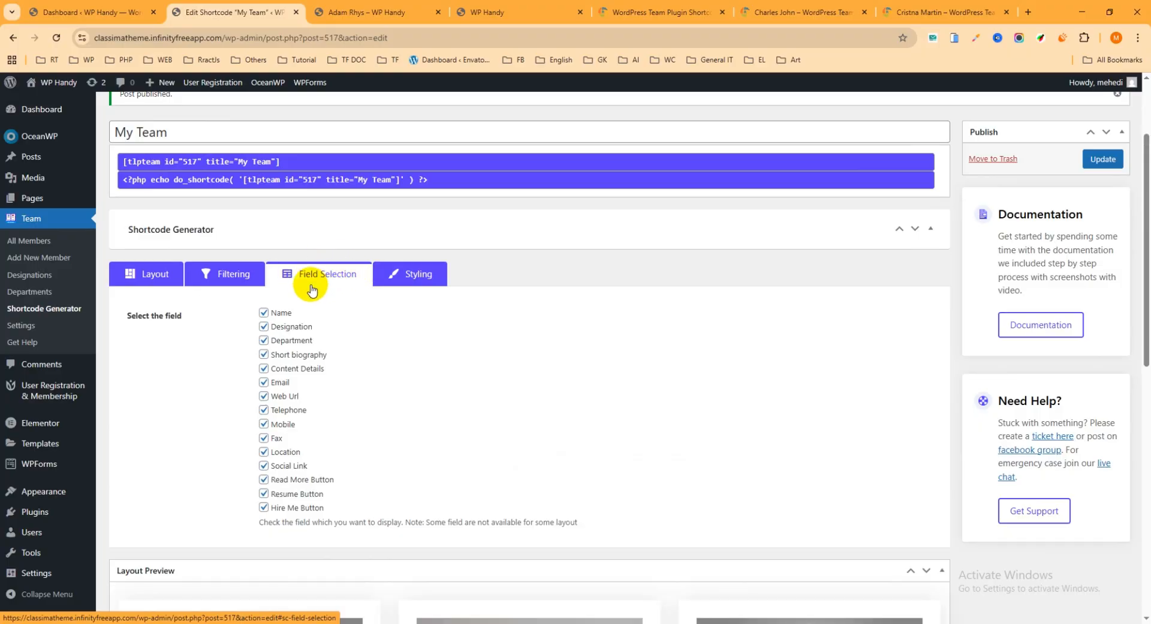
pyautogui.scroll(-2, 312, 288)
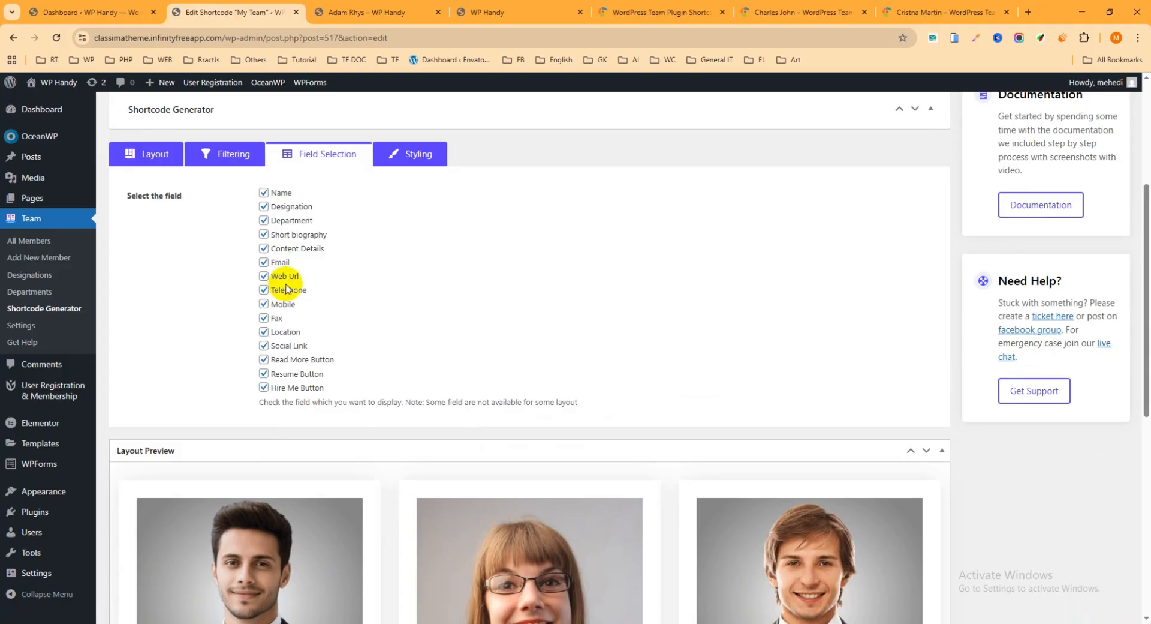
pyautogui.click(264, 375)
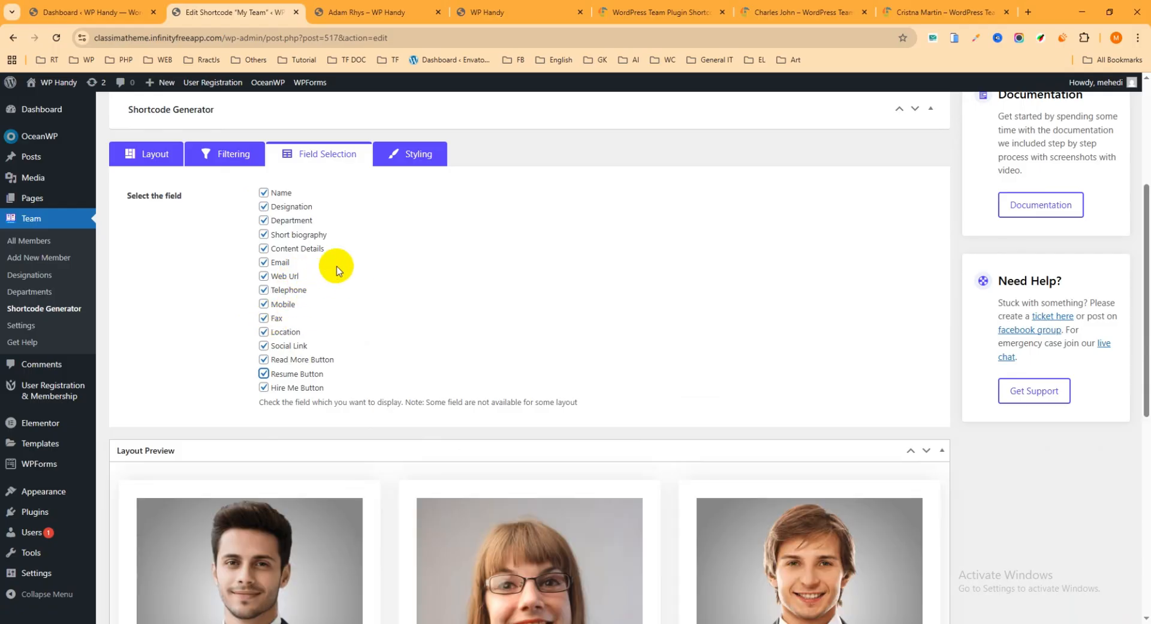
pyautogui.click(264, 318)
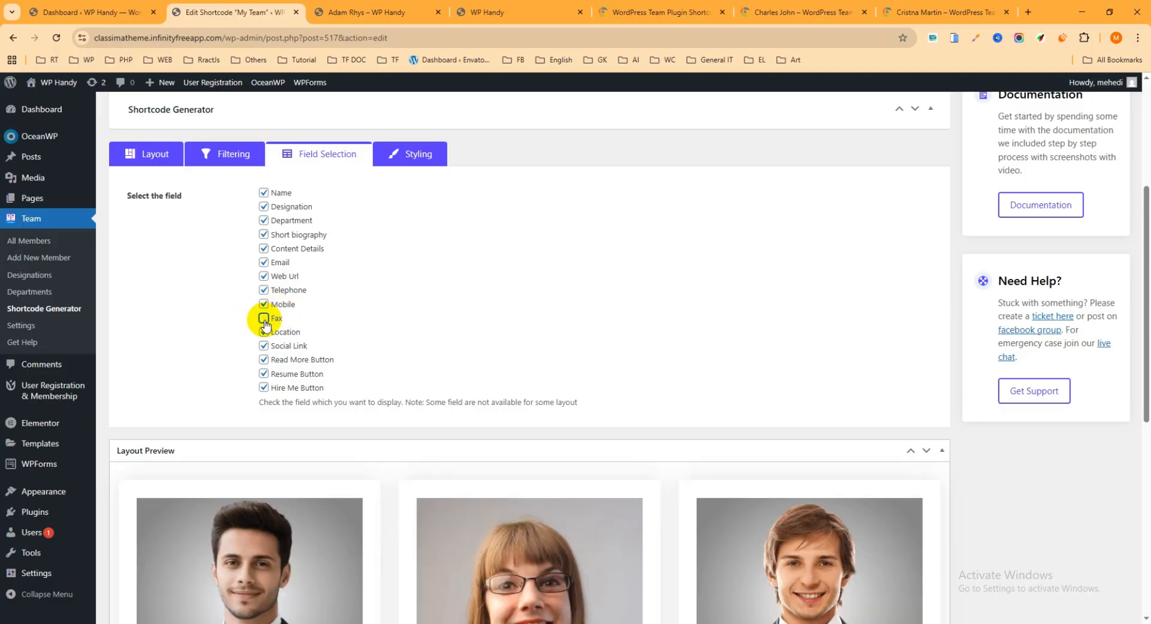
pyautogui.click(264, 317)
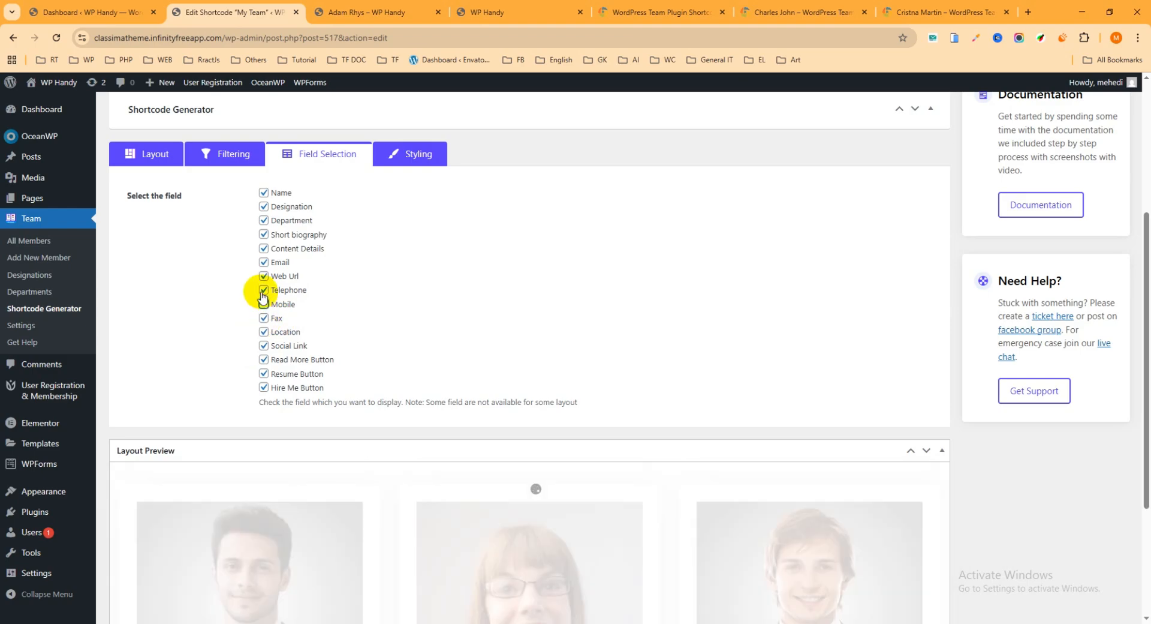
pyautogui.click(263, 290)
pyautogui.click(264, 304)
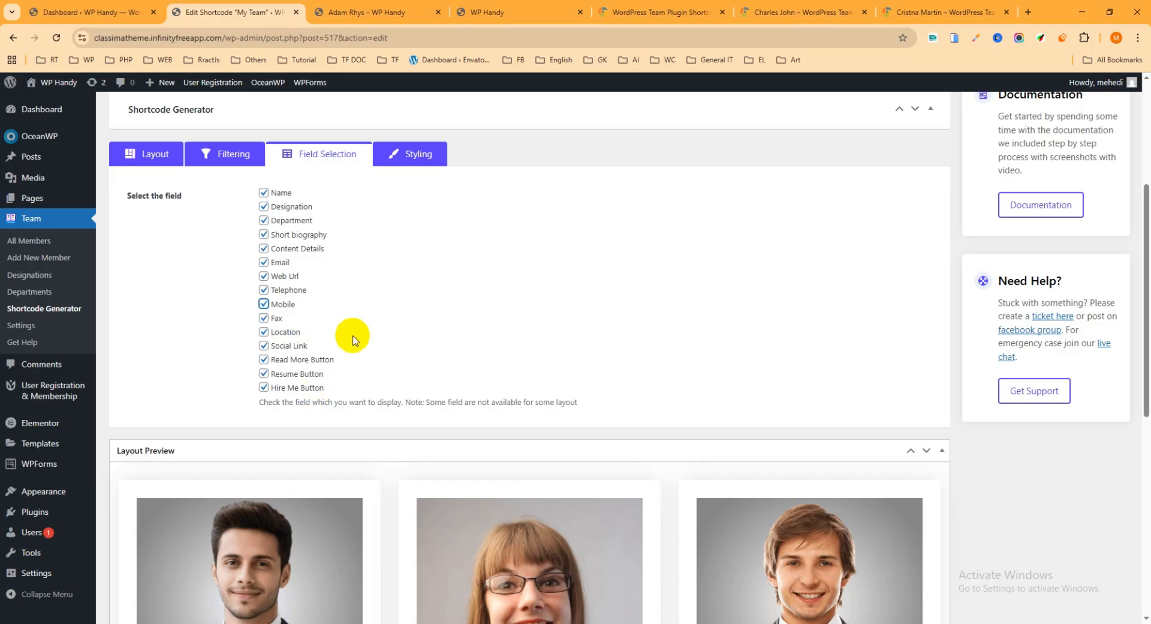
# Update the "My Team" shortcode with all display fields enabled
pyautogui.scroll(-2, 309, 308)
pyautogui.scroll(4, 579, 255)
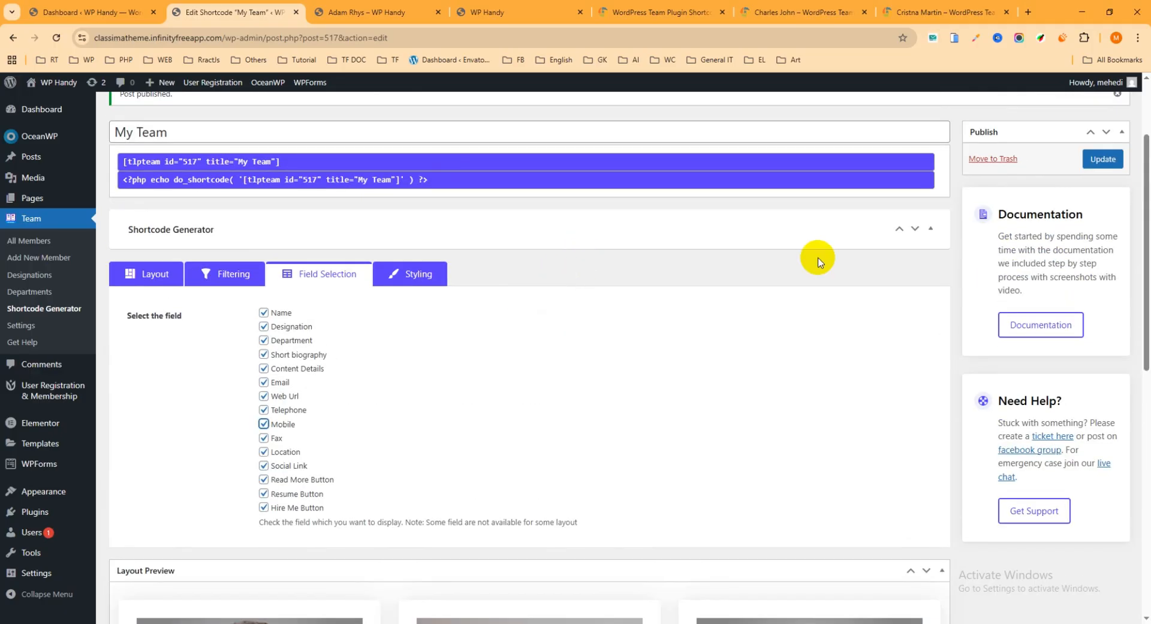
pyautogui.click(1105, 161)
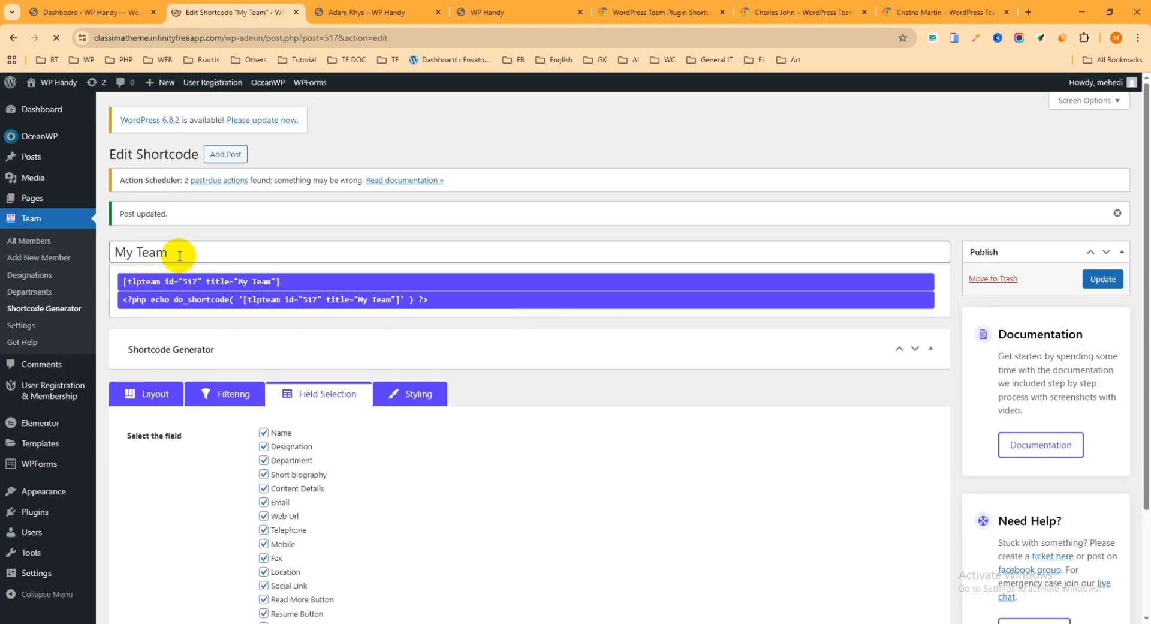
# Select the full shortcode [tlpteam id="517" title="My Team"] for copying
pyautogui.click(300, 279)
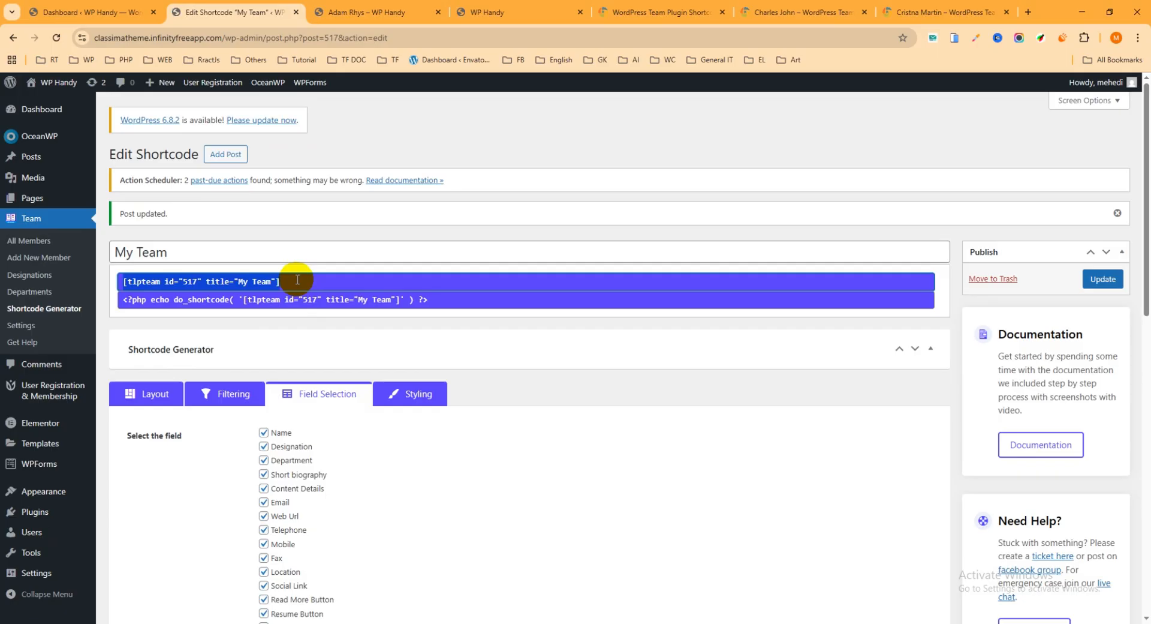
pyautogui.click(351, 283)
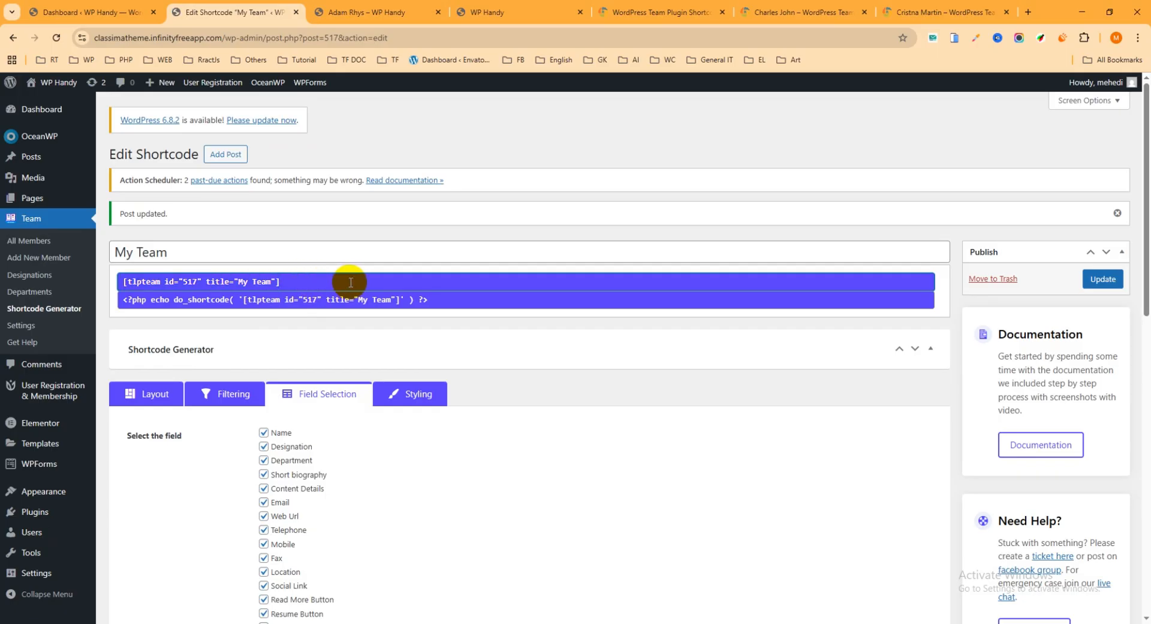
pyautogui.moveTo(358, 282); pyautogui.dragTo(106, 284)
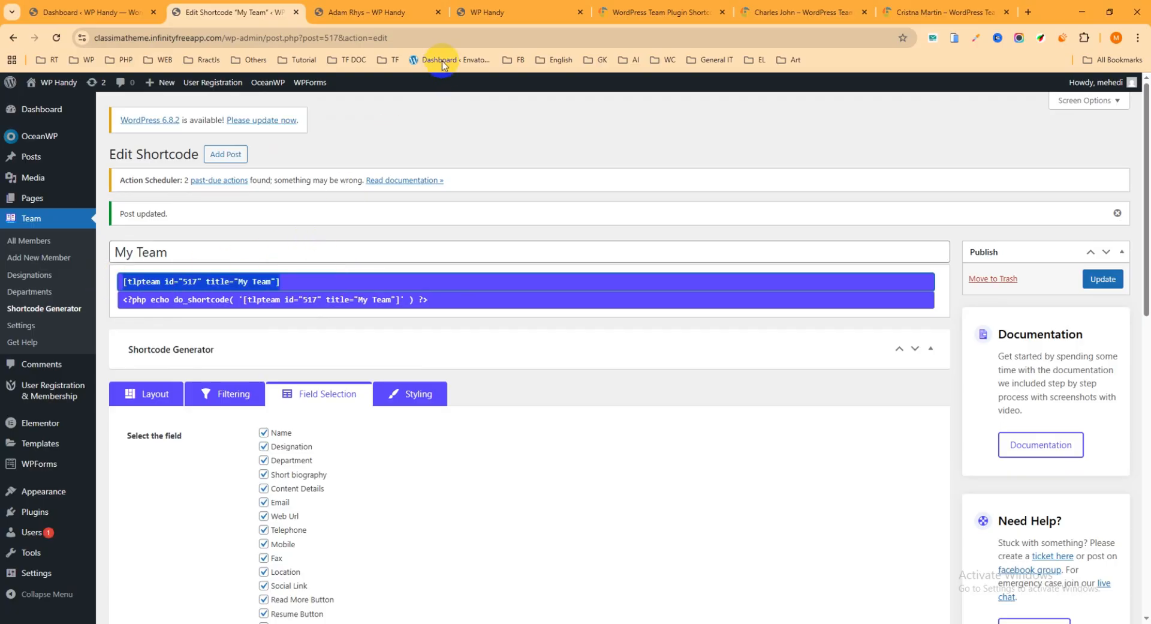
# Look over the site's front page sections and return to the shortcode editor
pyautogui.click(536, 11)
pyautogui.scroll(-10, 611, 200)
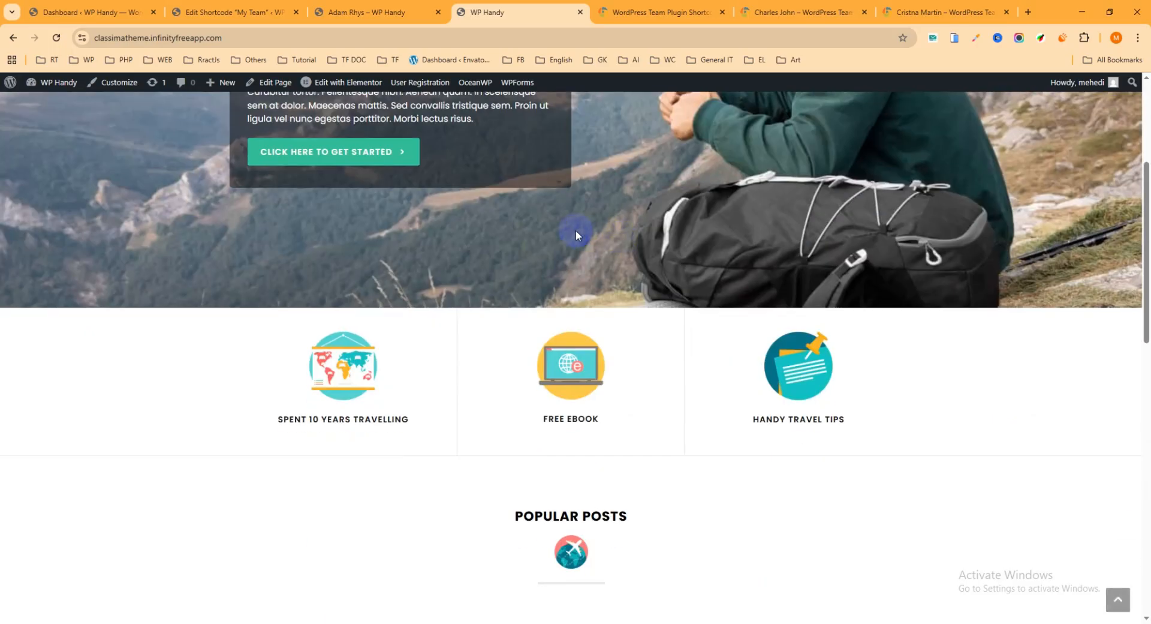
pyautogui.scroll(-9, 569, 271)
pyautogui.scroll(9, 457, 301)
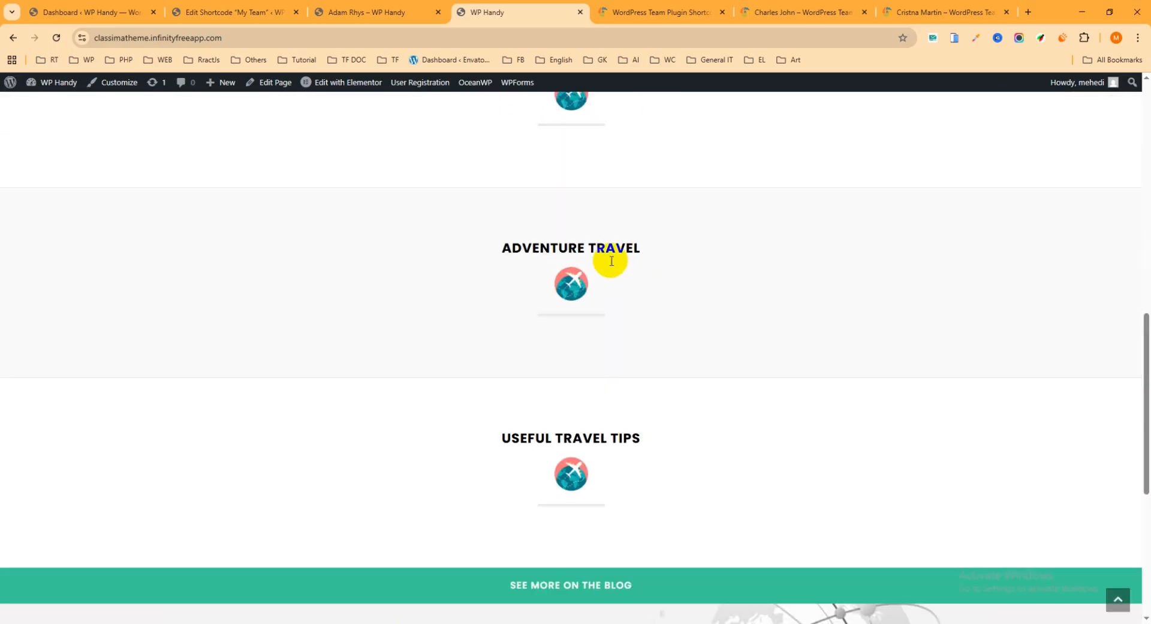
pyautogui.scroll(8, 507, 113)
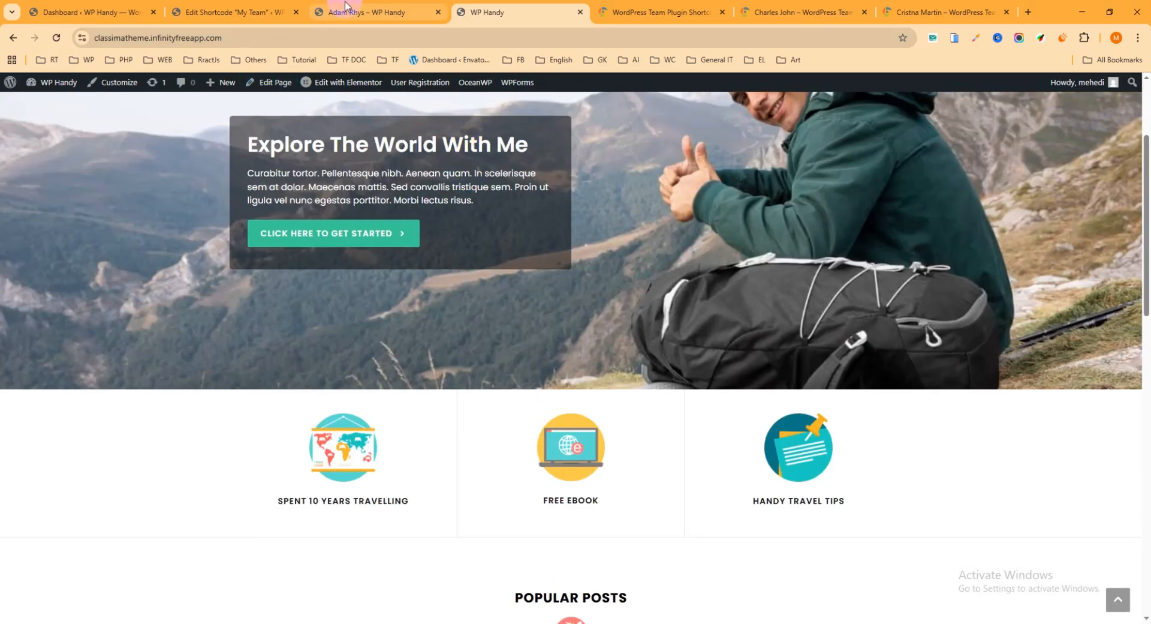
pyautogui.click(364, 13)
pyautogui.click(245, 12)
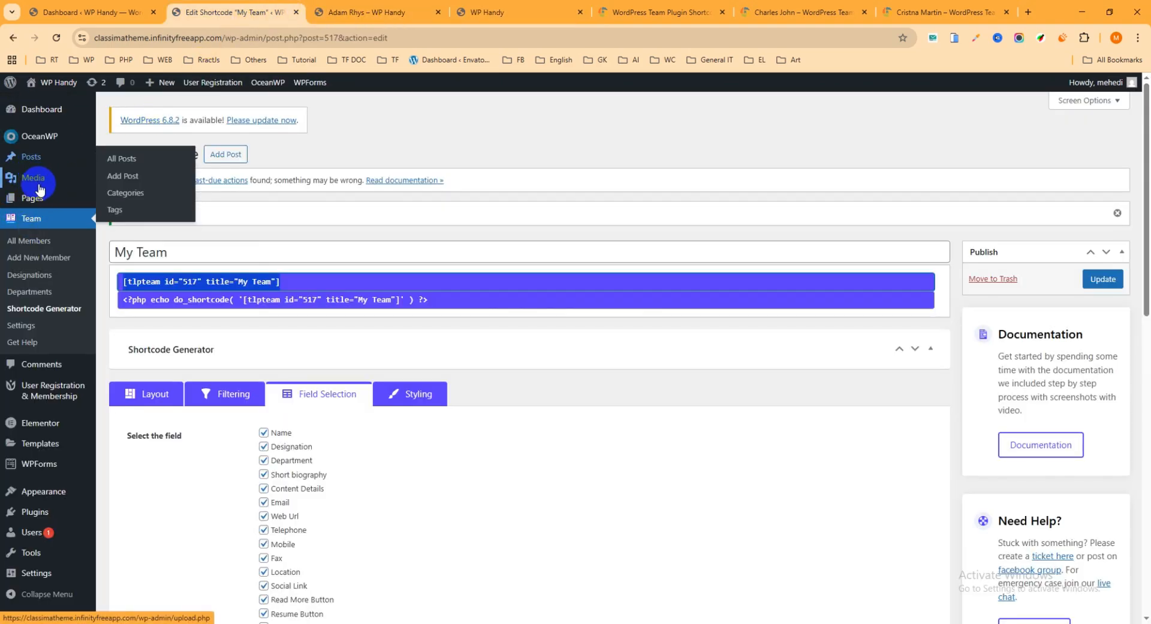
# Start a new WordPress page in a separate browser tab
pyautogui.moveTo(58, 202)
pyautogui.rightClick(128, 213)
pyautogui.click(177, 229)
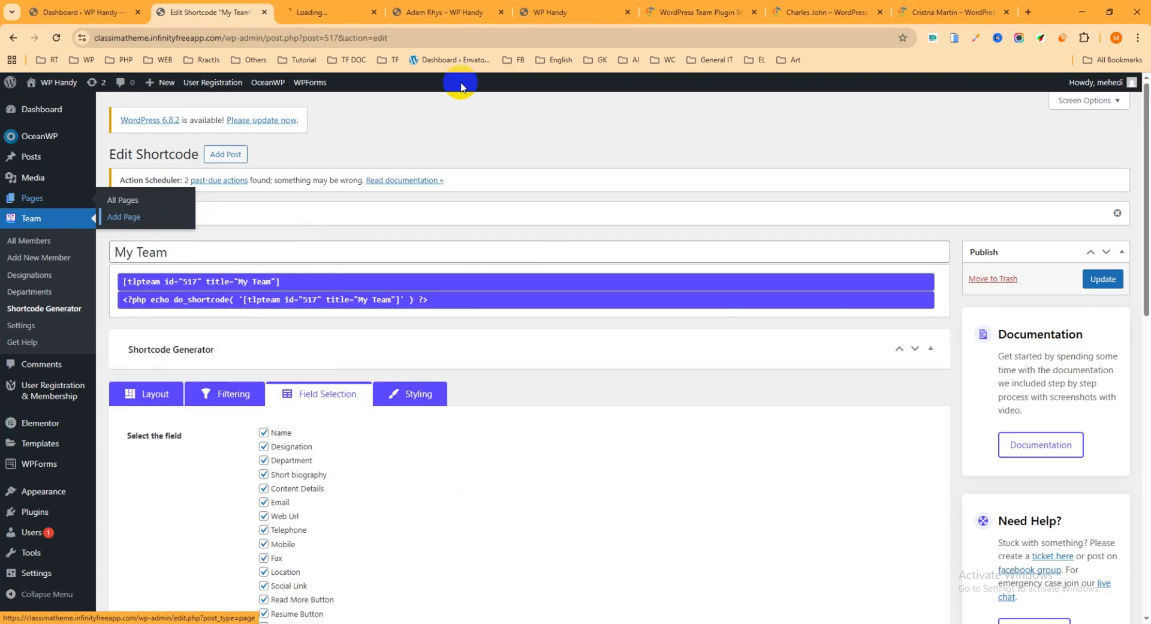
pyautogui.hotkey('ctrl', 'Tab')
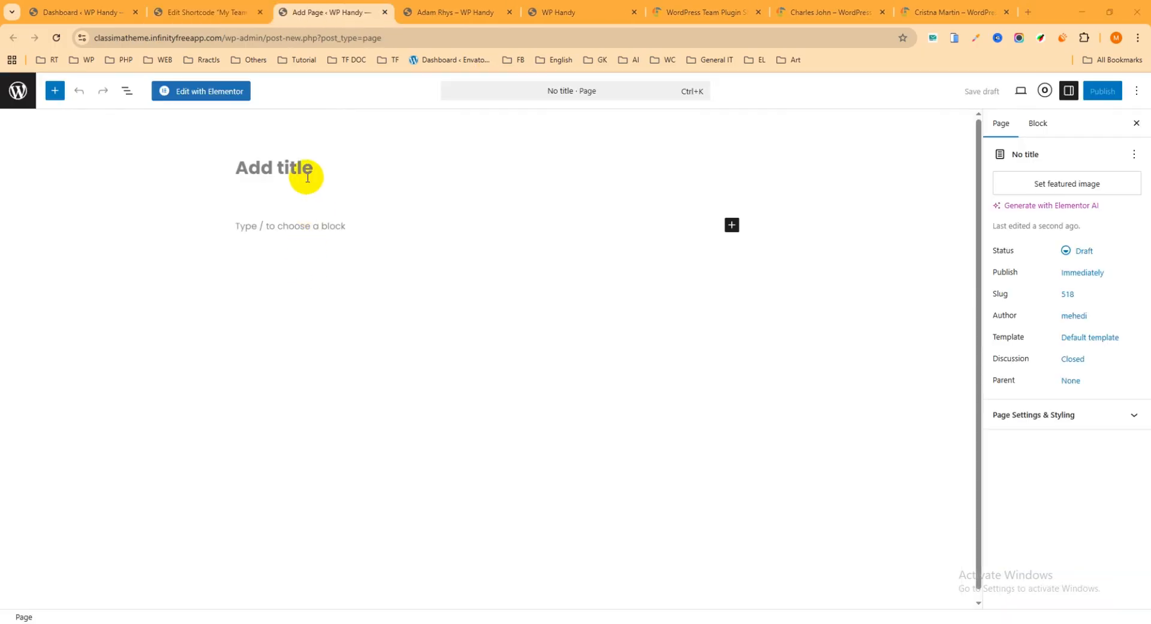
# Title the new page "Our team" and set its template to Elementor Full Width
pyautogui.write('Our team')
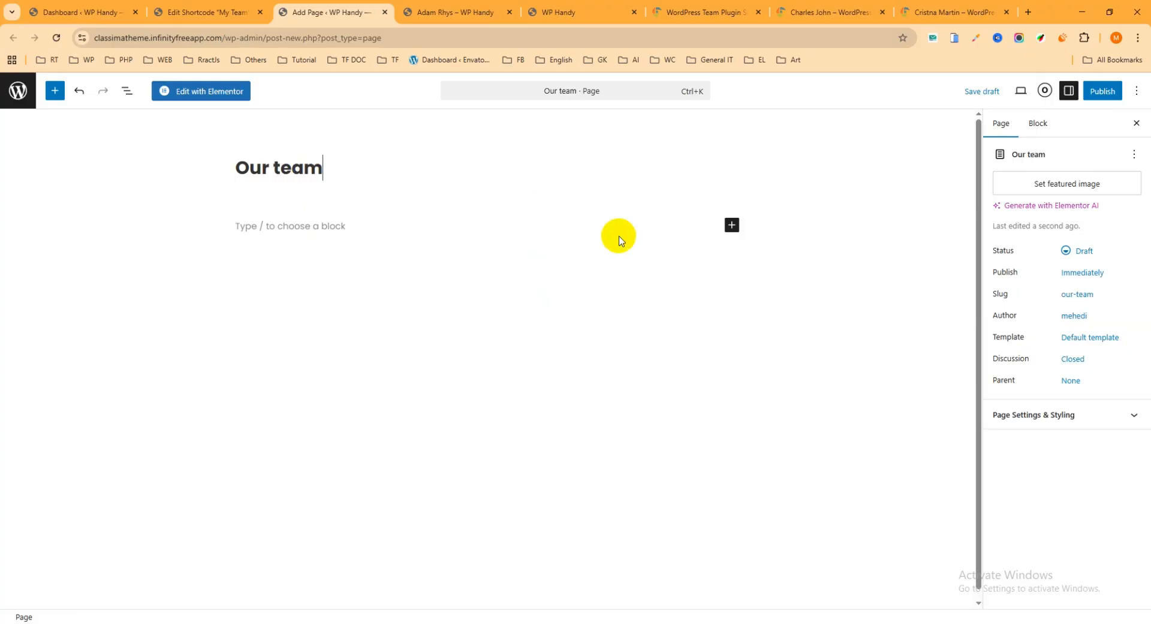
pyautogui.click(1083, 339)
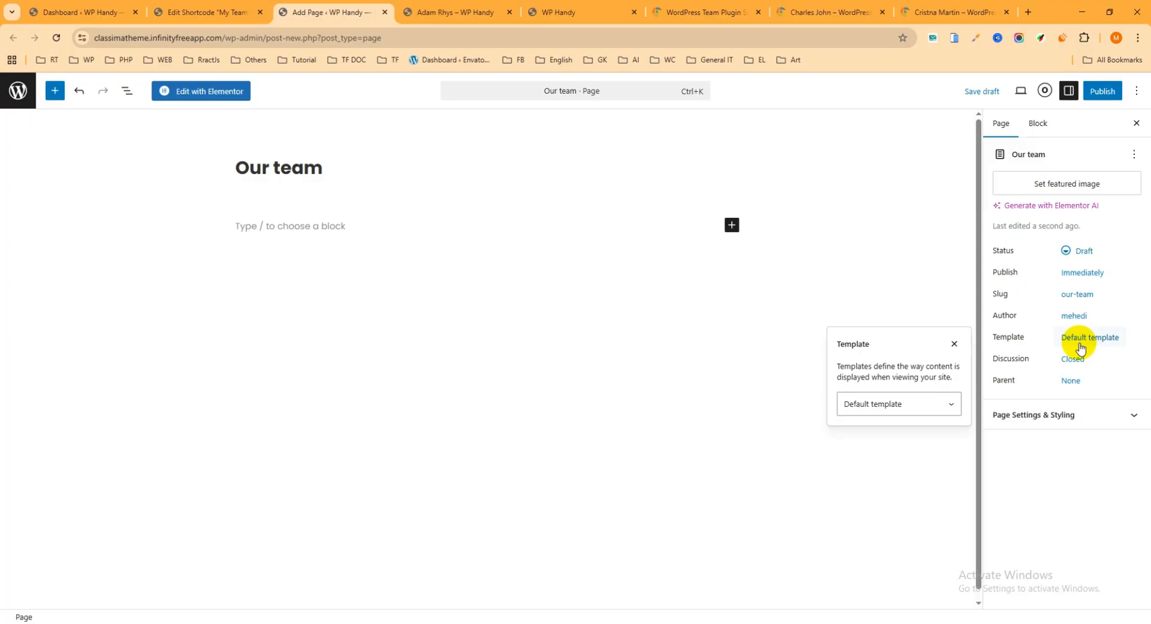
pyautogui.click(892, 407)
pyautogui.click(892, 454)
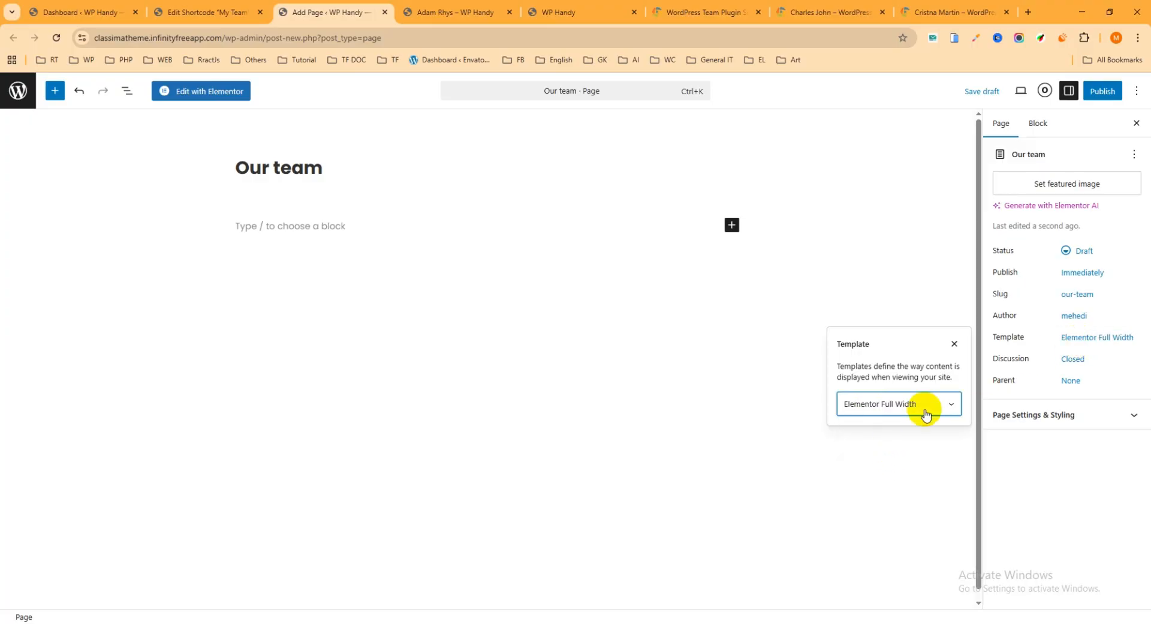
# Add a Shortcode block to the page body containing [tlpteam id="517" title="My Team"]
pyautogui.click(387, 230)
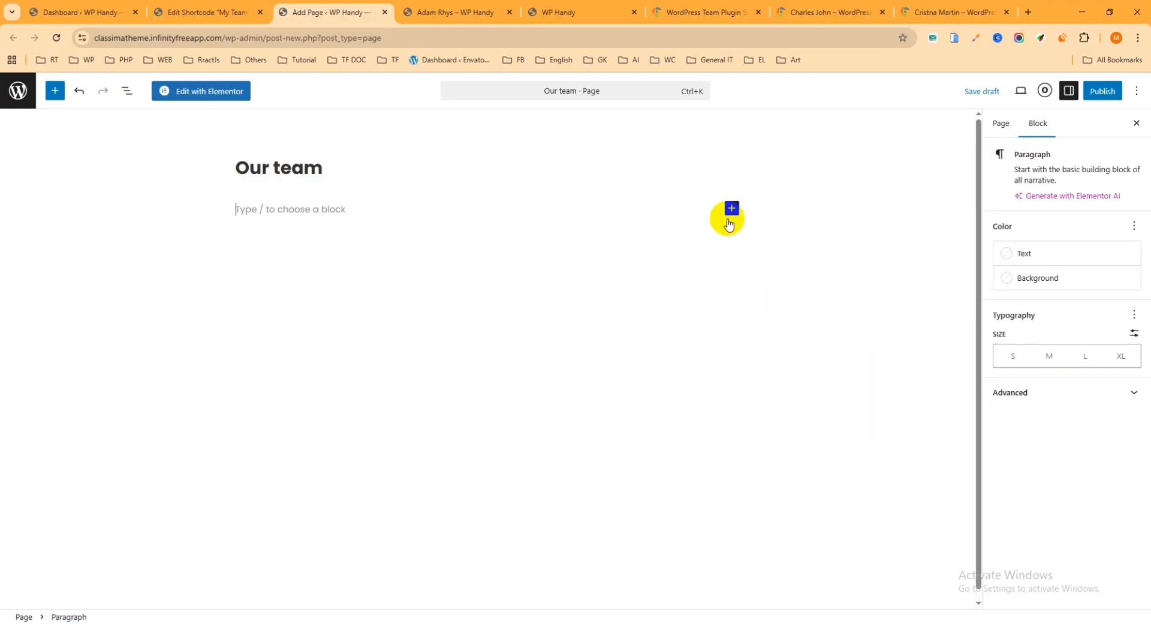
pyautogui.click(732, 208)
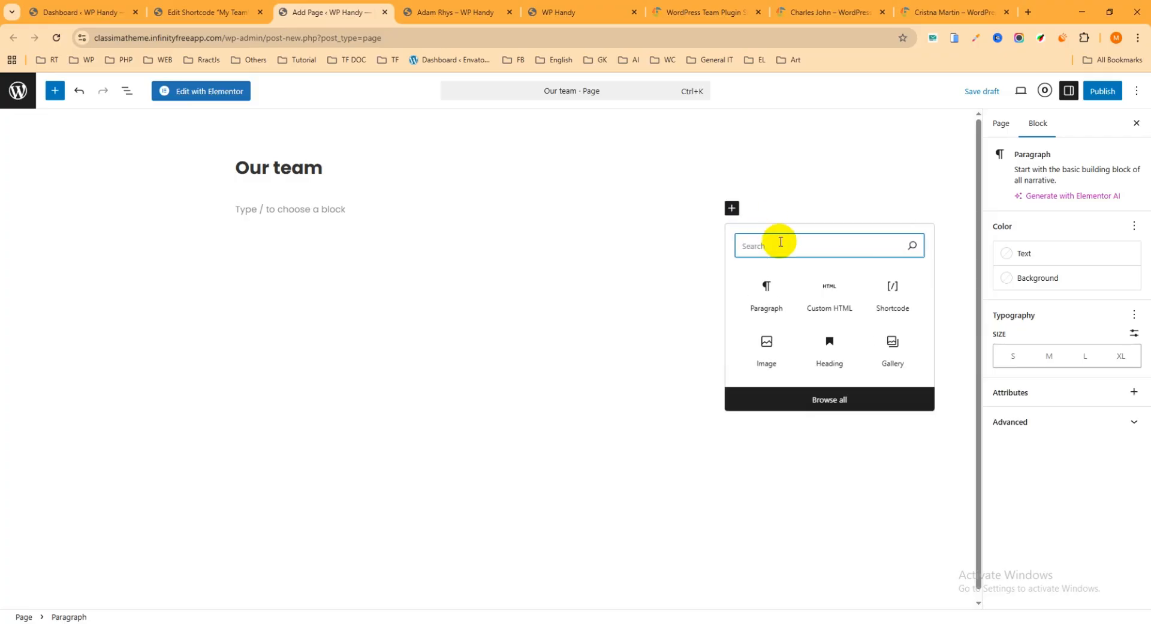
pyautogui.click(892, 294)
pyautogui.click(302, 268)
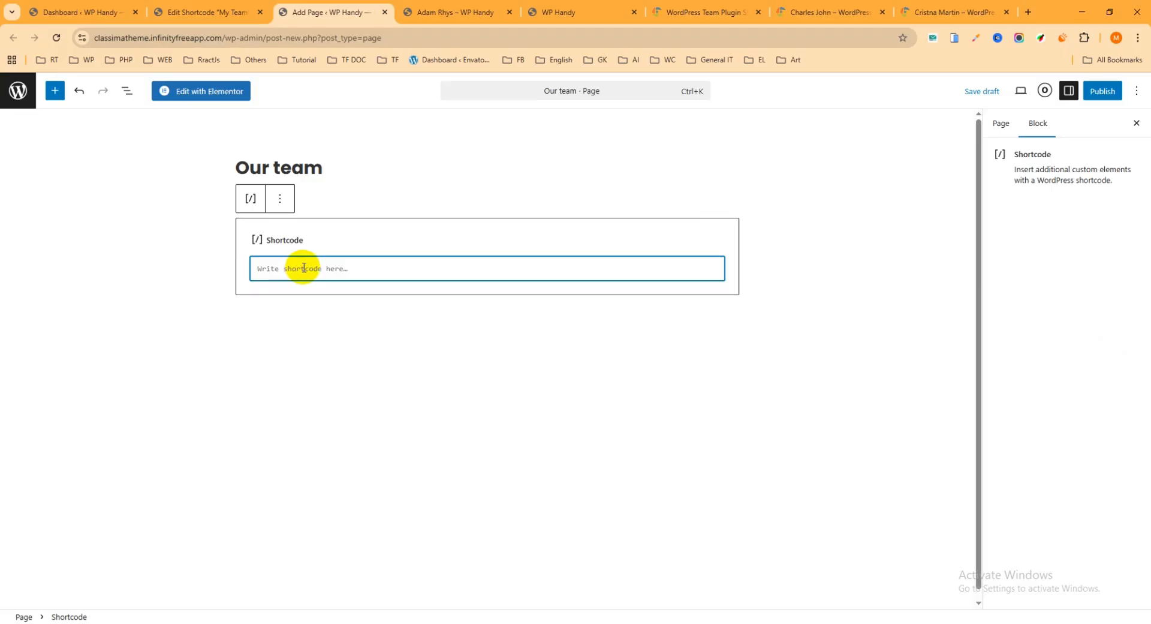
# Publish the "Our team" page and open the live page in a new browser tab
pyautogui.click(1103, 90)
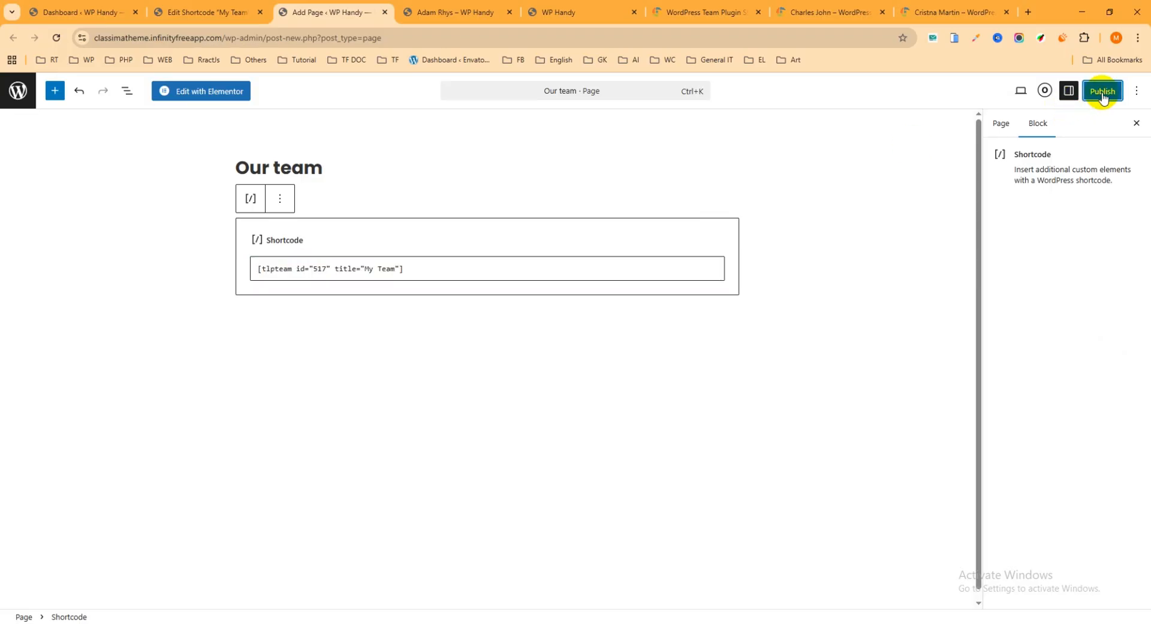
pyautogui.click(1103, 91)
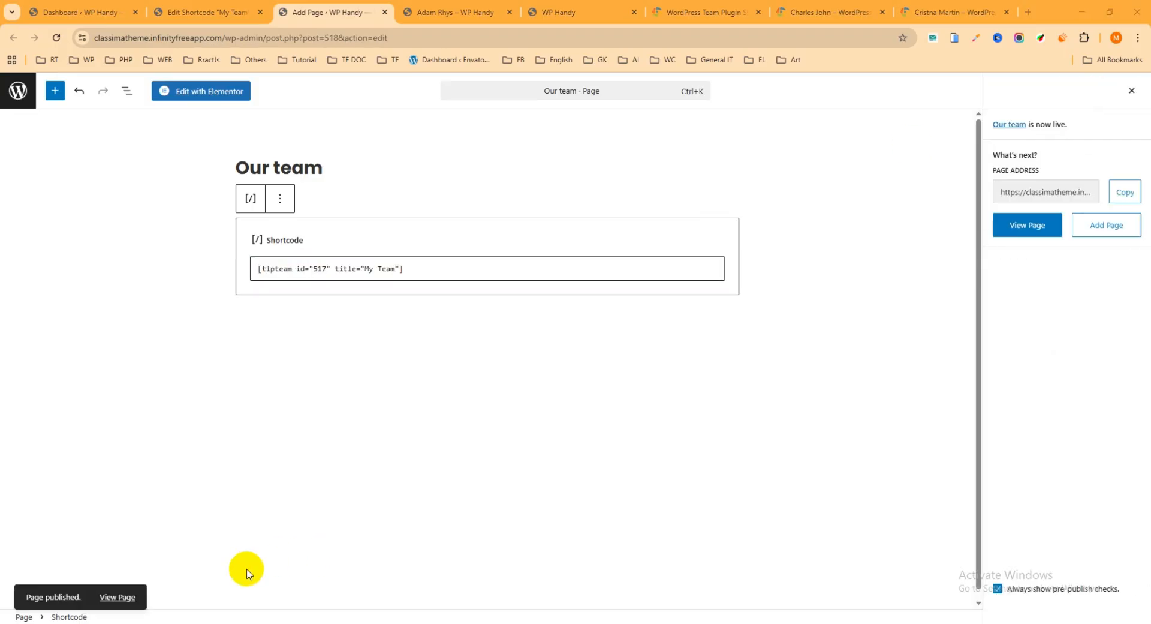
pyautogui.rightClick(124, 597)
pyautogui.click(176, 416)
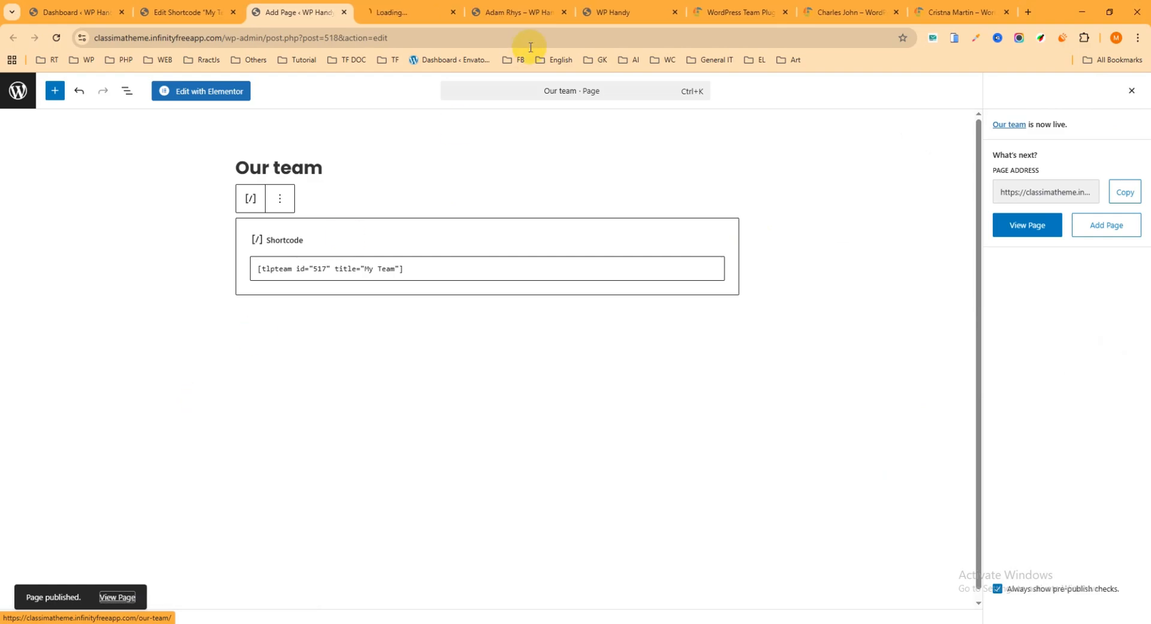
pyautogui.click(410, 9)
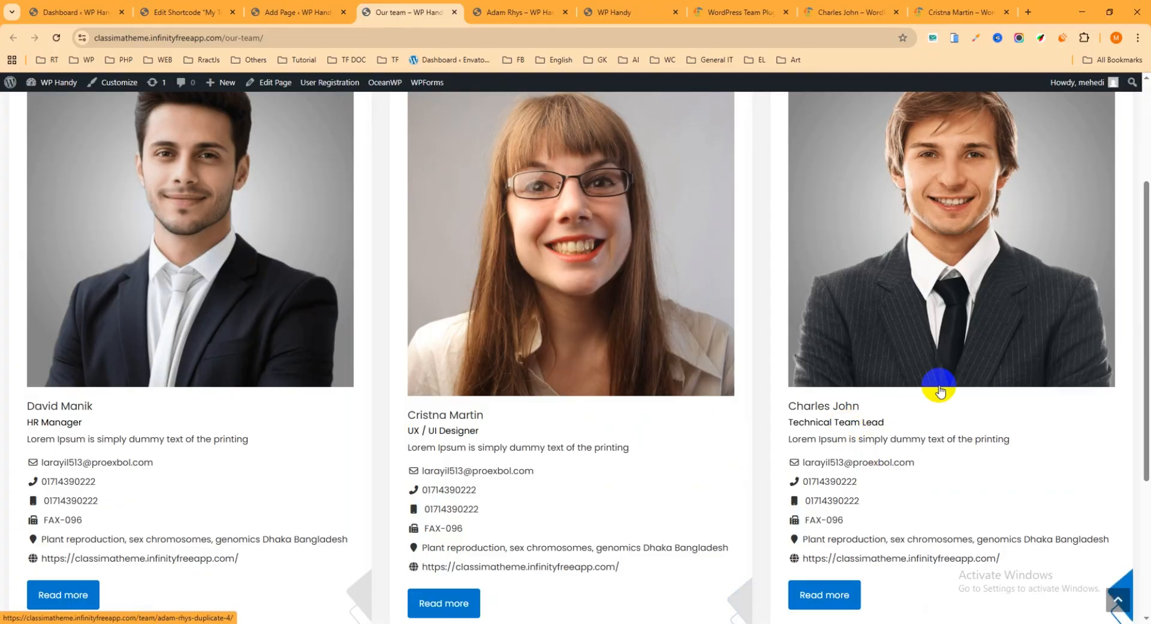
# Examine the member cards on the live "Our team" page, including their photos, designations, contact details and Read more buttons
pyautogui.moveTo(1145, 329); pyautogui.dragTo(1137, 239)
pyautogui.scroll(-5, 465, 283)
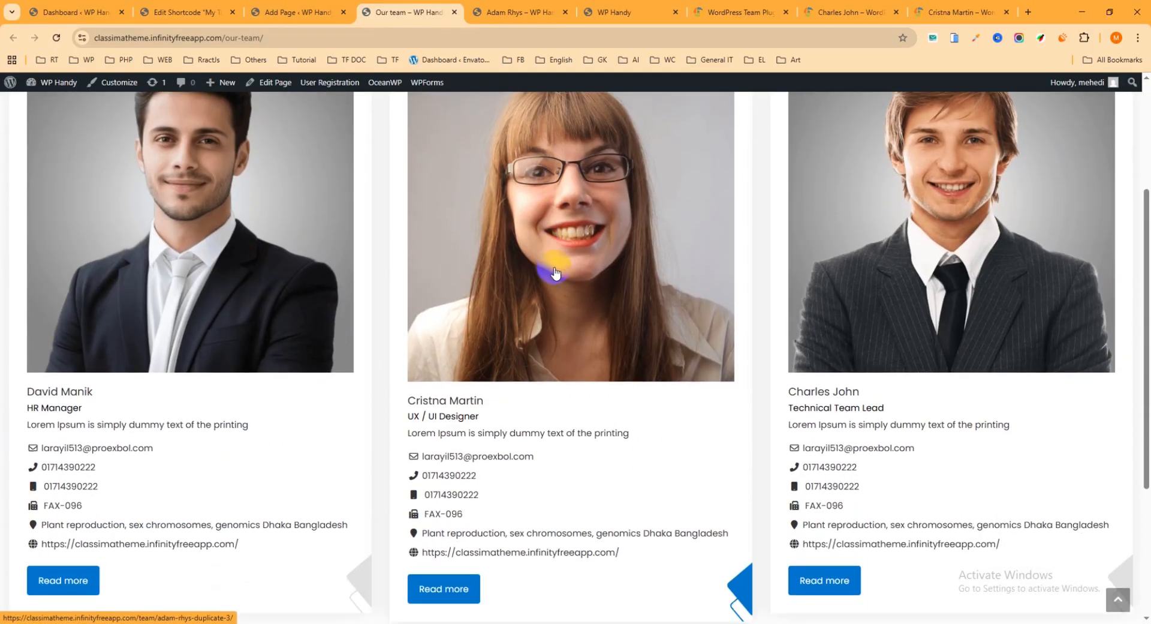
pyautogui.scroll(3, 571, 286)
pyautogui.scroll(-3, 584, 289)
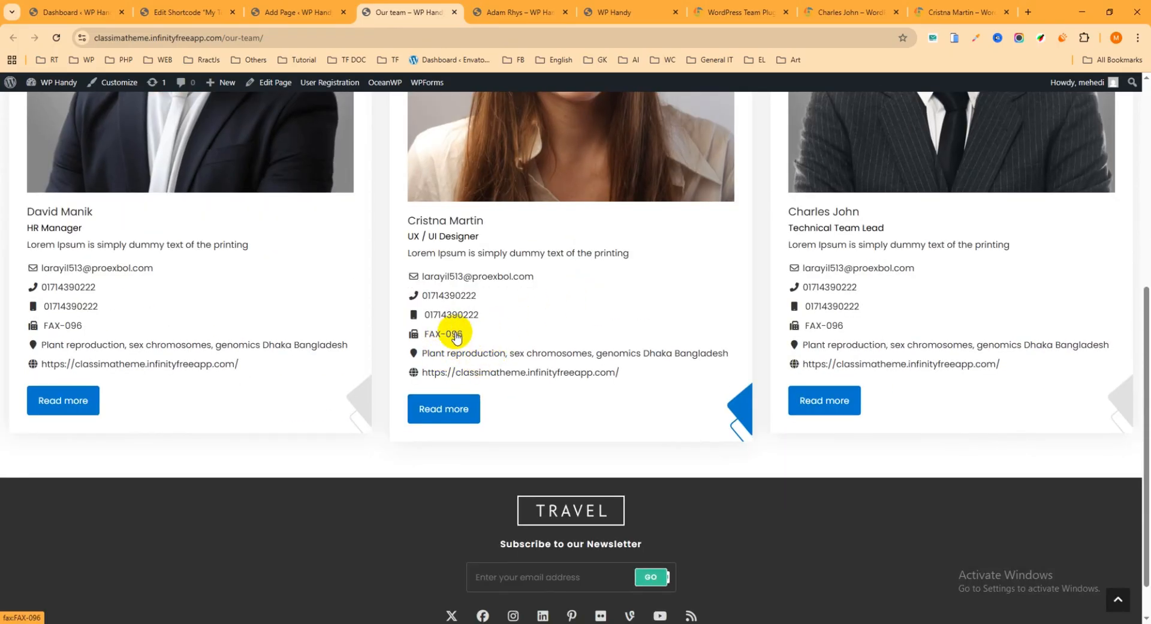
pyautogui.scroll(2, 489, 330)
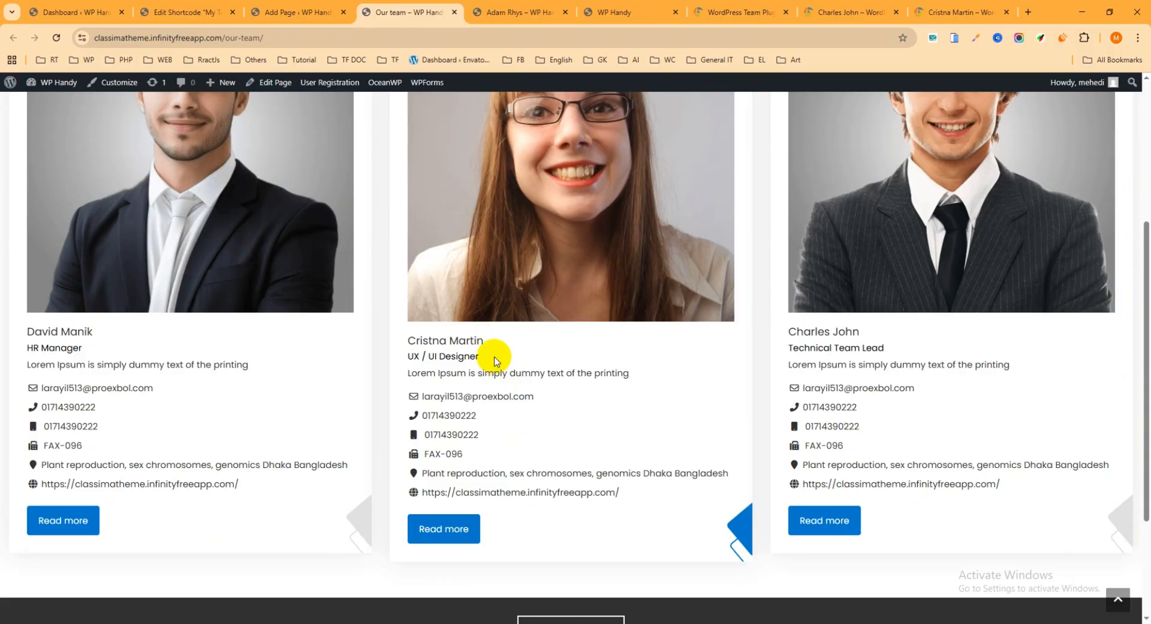
pyautogui.scroll(2, 491, 359)
pyautogui.scroll(-3, 501, 360)
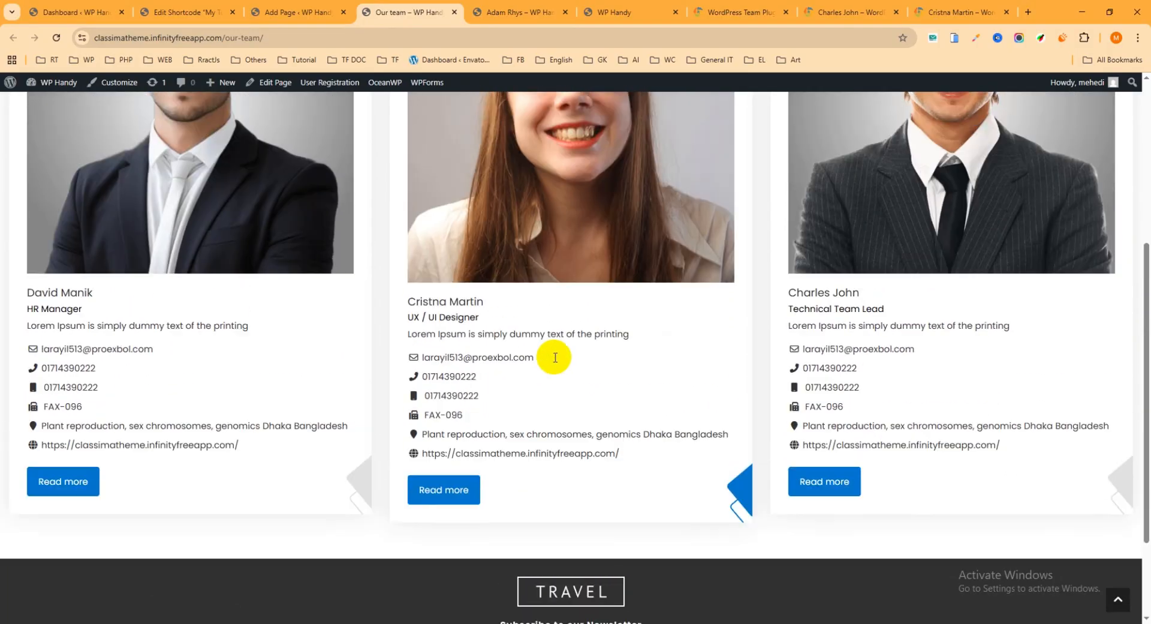
pyautogui.scroll(2, 552, 352)
pyautogui.scroll(3, 462, 180)
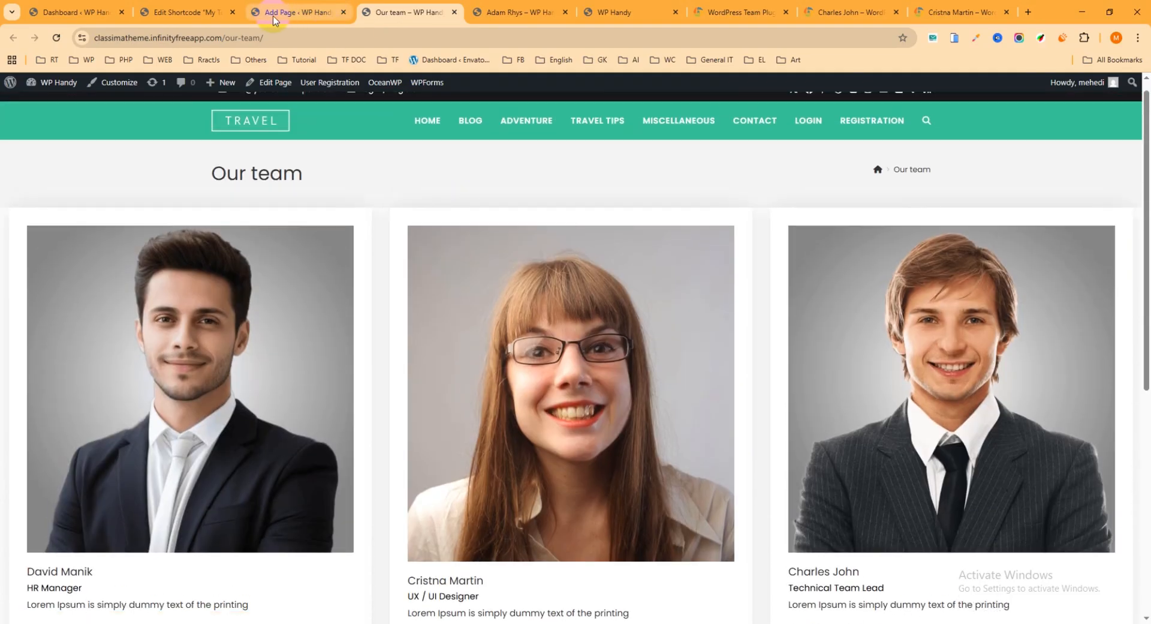
# From the dashboard, open the Team plugin's Shortcode Generator list and the "My Team" shortcode's editor in separate browser tabs
pyautogui.click(75, 12)
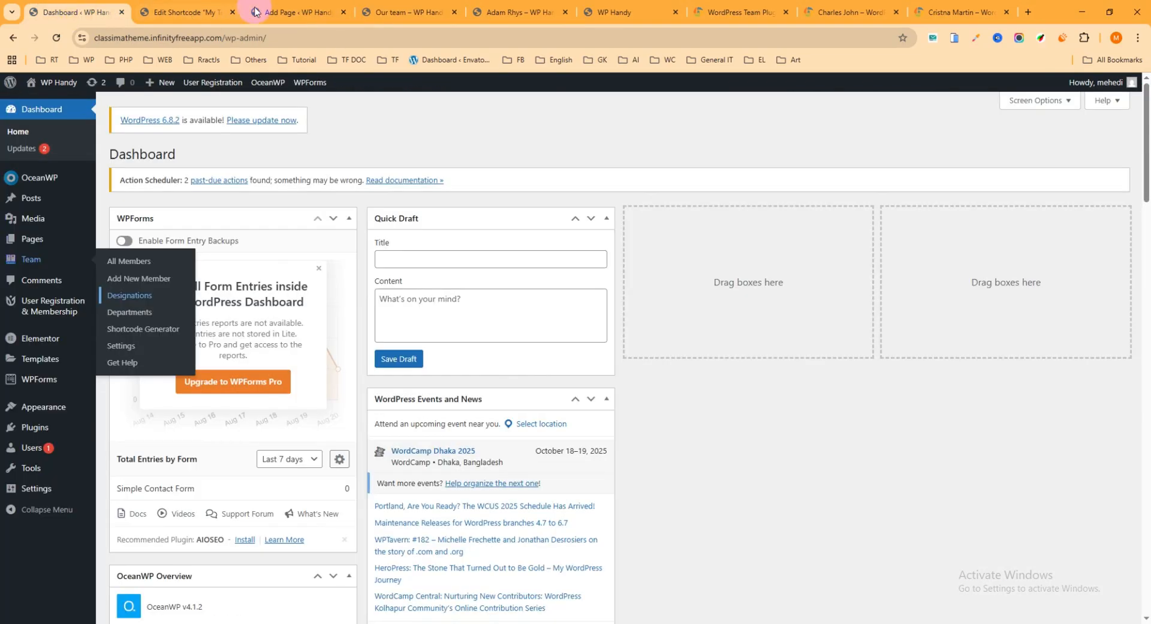
pyautogui.click(36, 262)
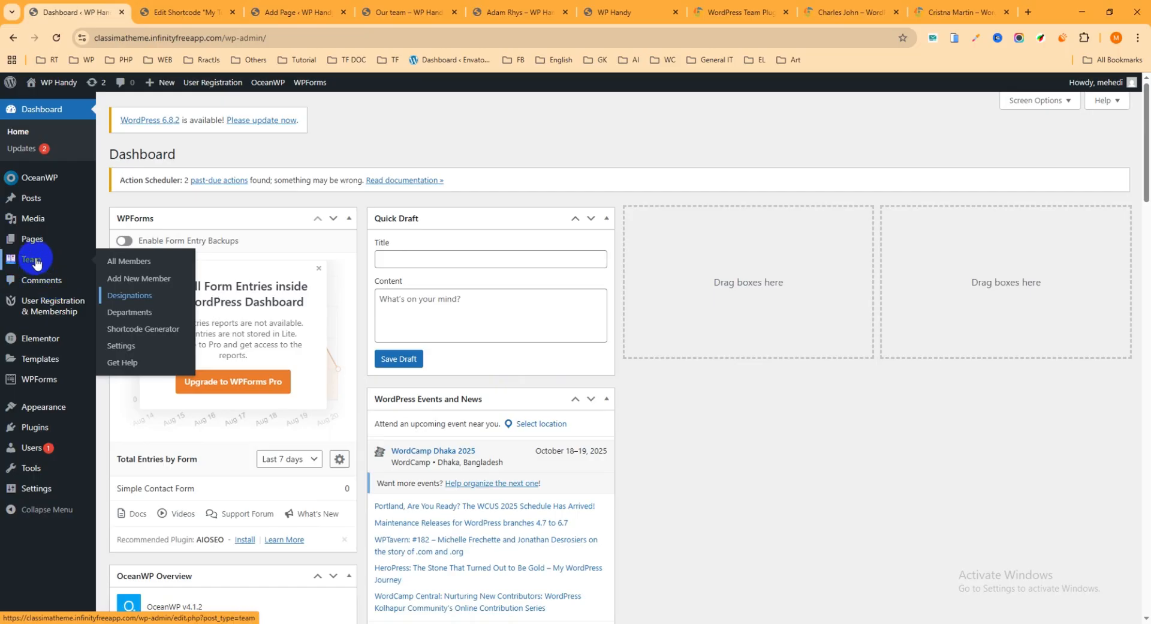
pyautogui.rightClick(142, 329)
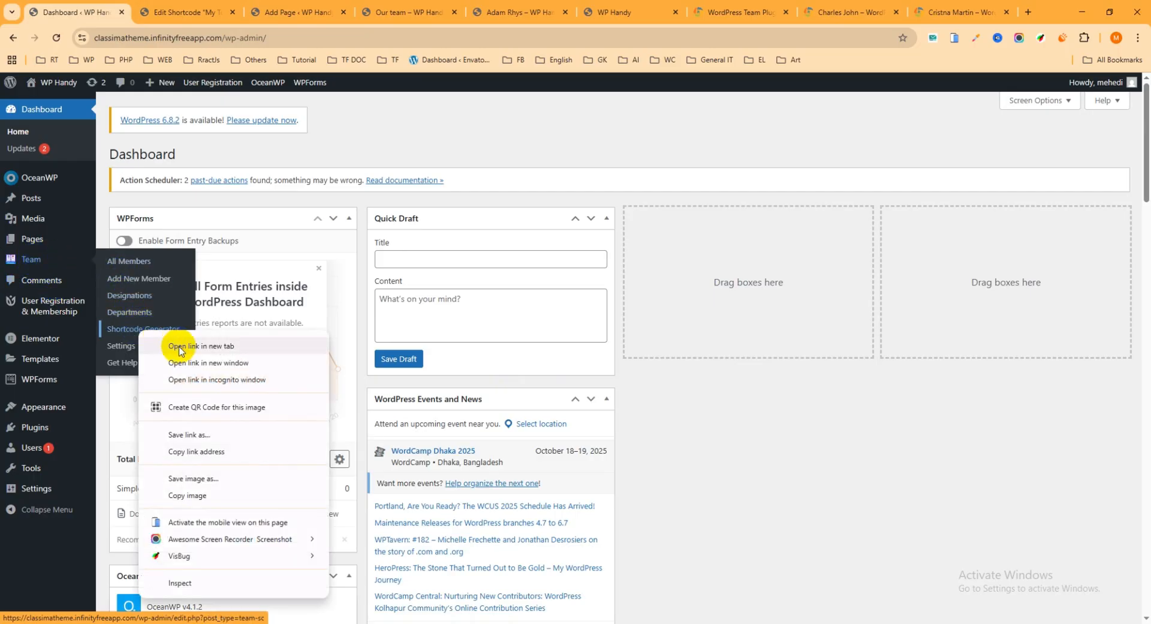
pyautogui.click(178, 348)
pyautogui.click(173, 13)
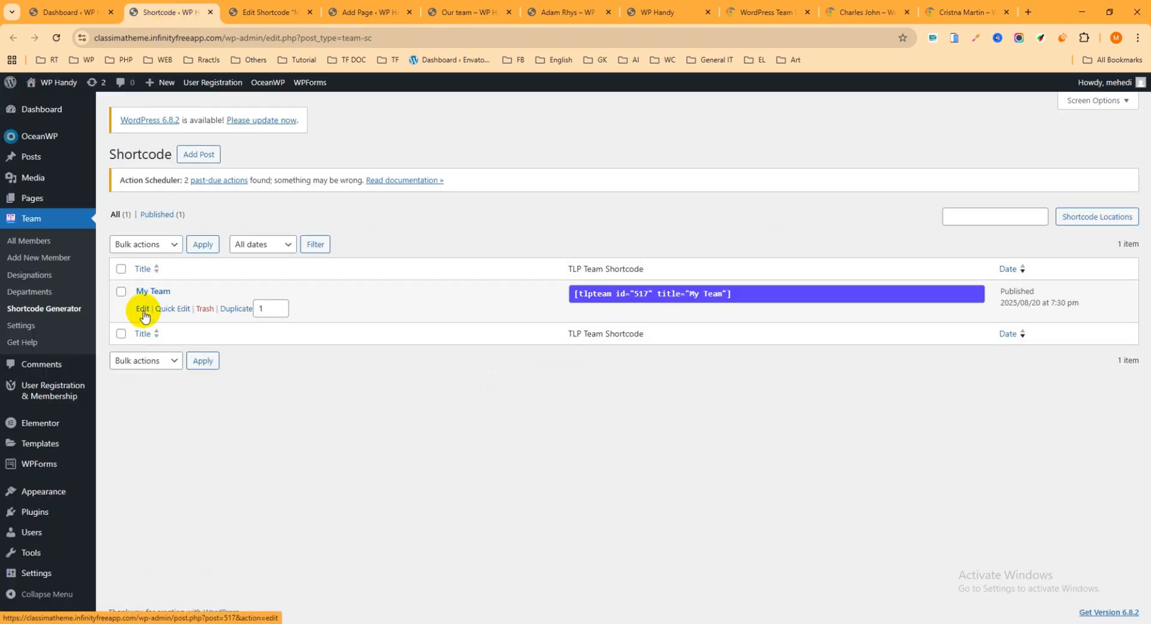
pyautogui.rightClick(143, 309)
pyautogui.click(177, 327)
pyautogui.click(246, 16)
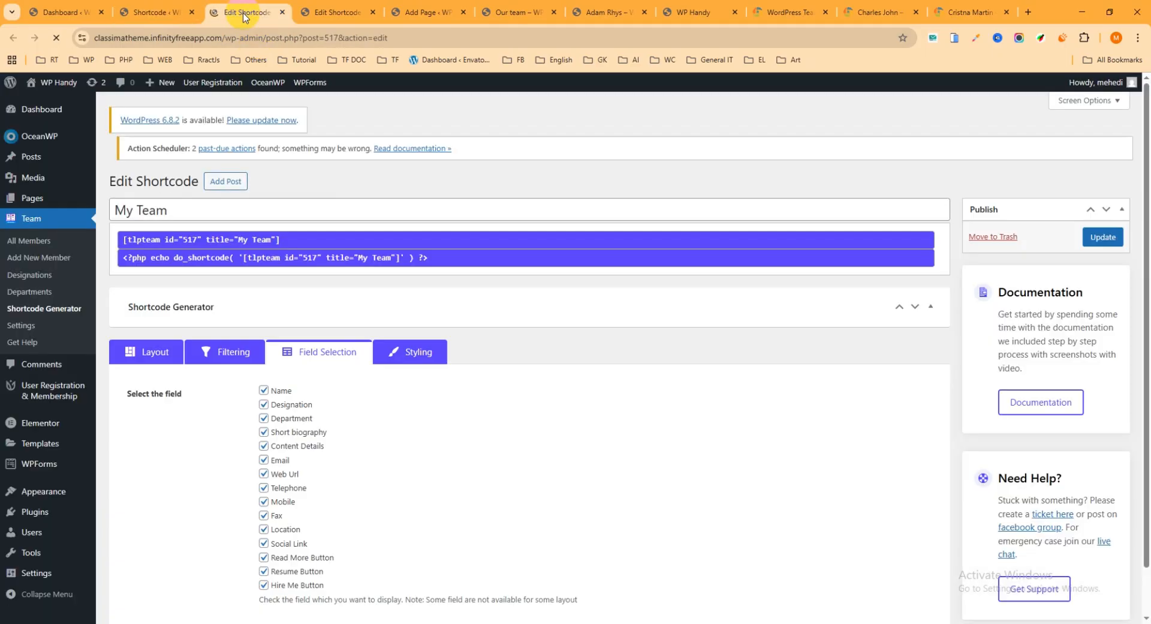
# Disable the Short biography, Content Details, Web Url, Telephone, Mobile, Fax and Location fields and update the "My Team" shortcode
pyautogui.scroll(-2, 336, 288)
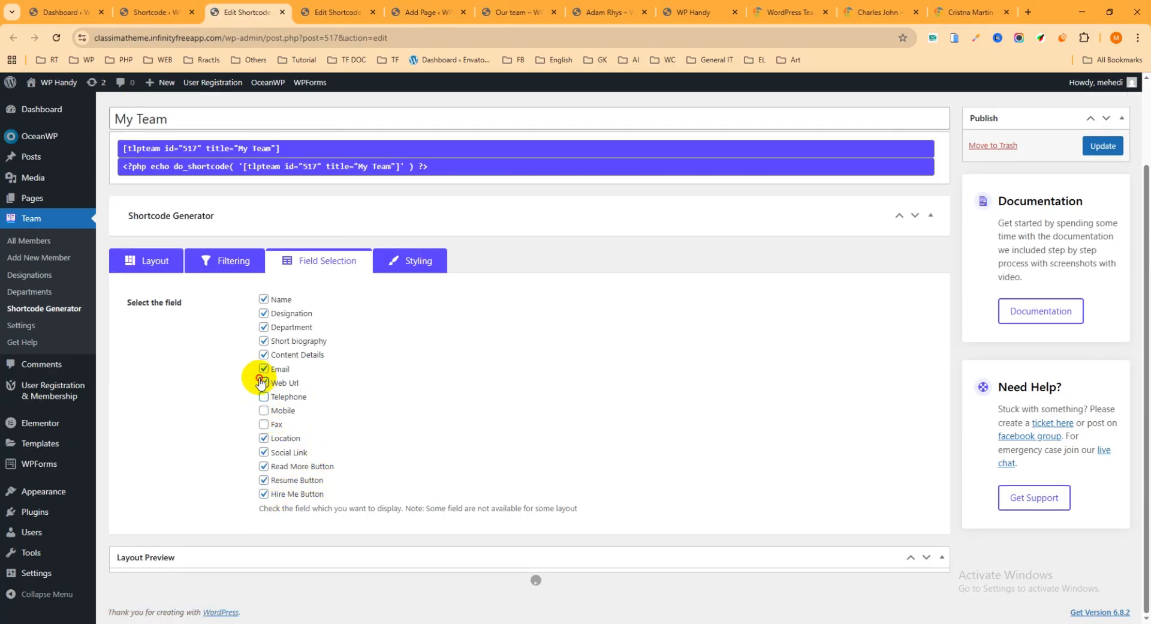
pyautogui.click(264, 327)
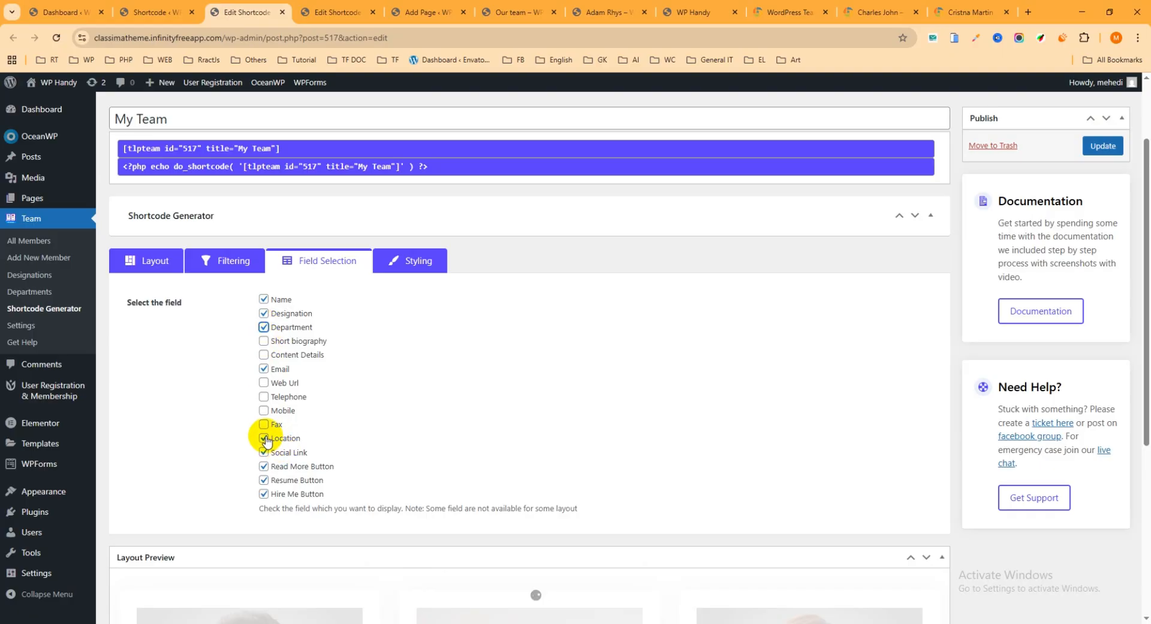
pyautogui.click(264, 438)
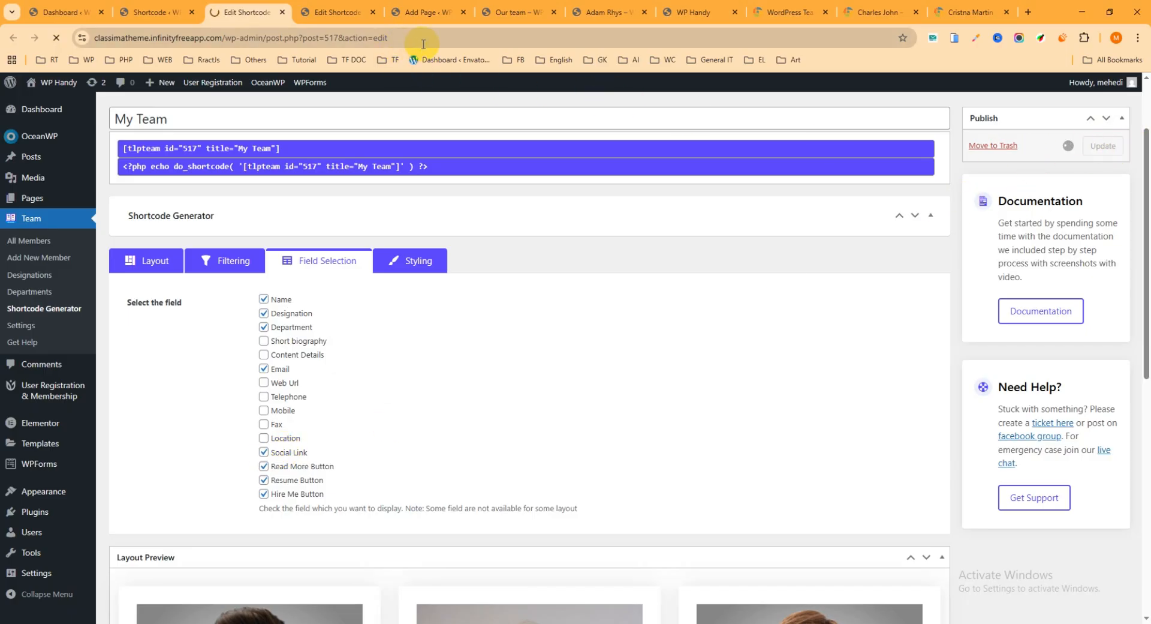
# Reload the live "Our team" page and check the member cards with the reduced field selection
pyautogui.click(506, 8)
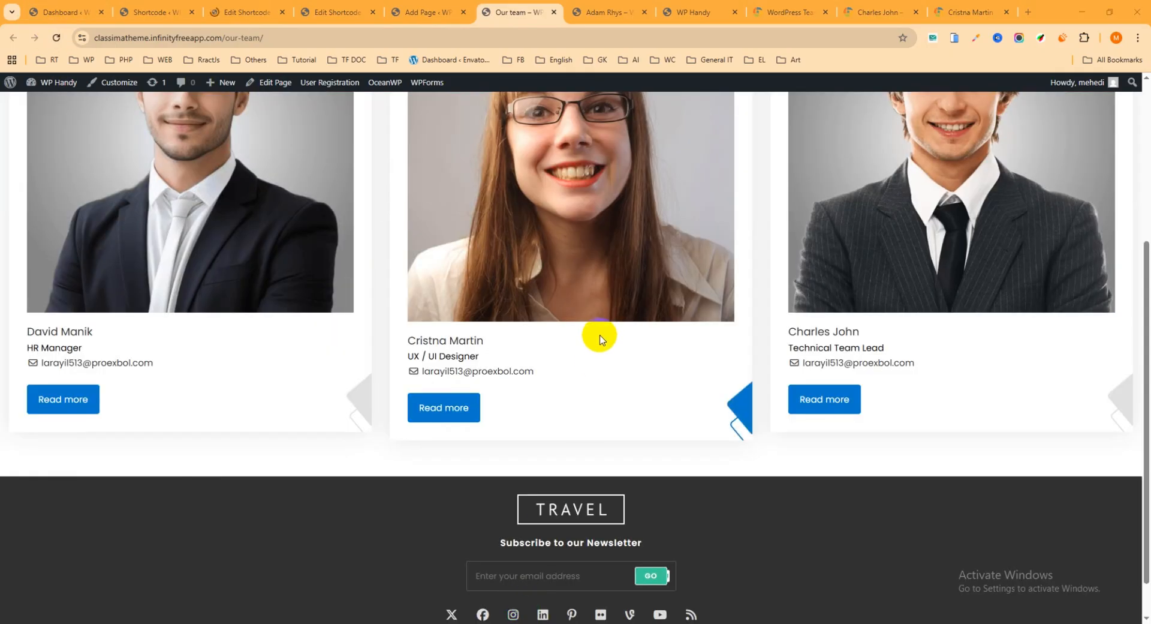
pyautogui.scroll(1, 598, 335)
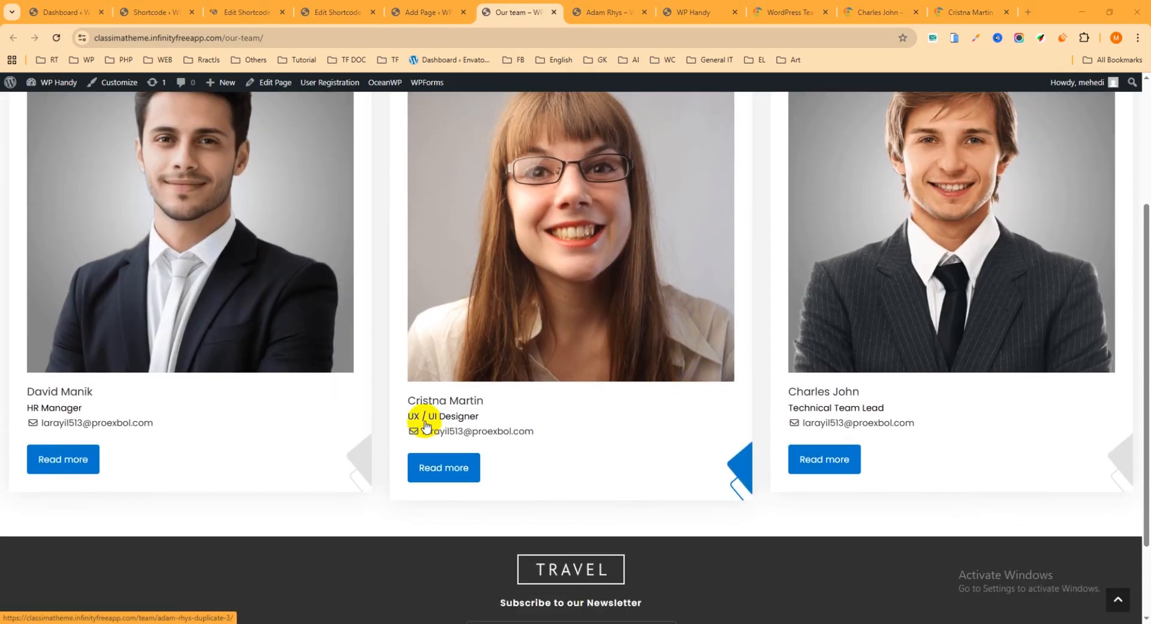
pyautogui.scroll(3, 498, 354)
pyautogui.scroll(-2, 510, 335)
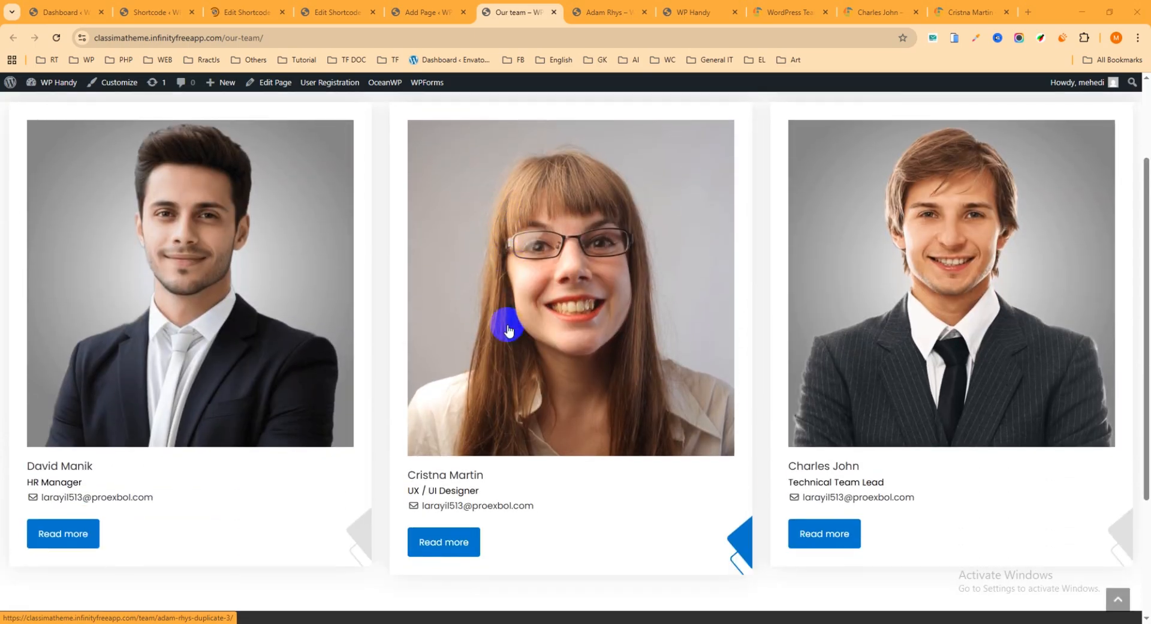
pyautogui.scroll(2, 513, 324)
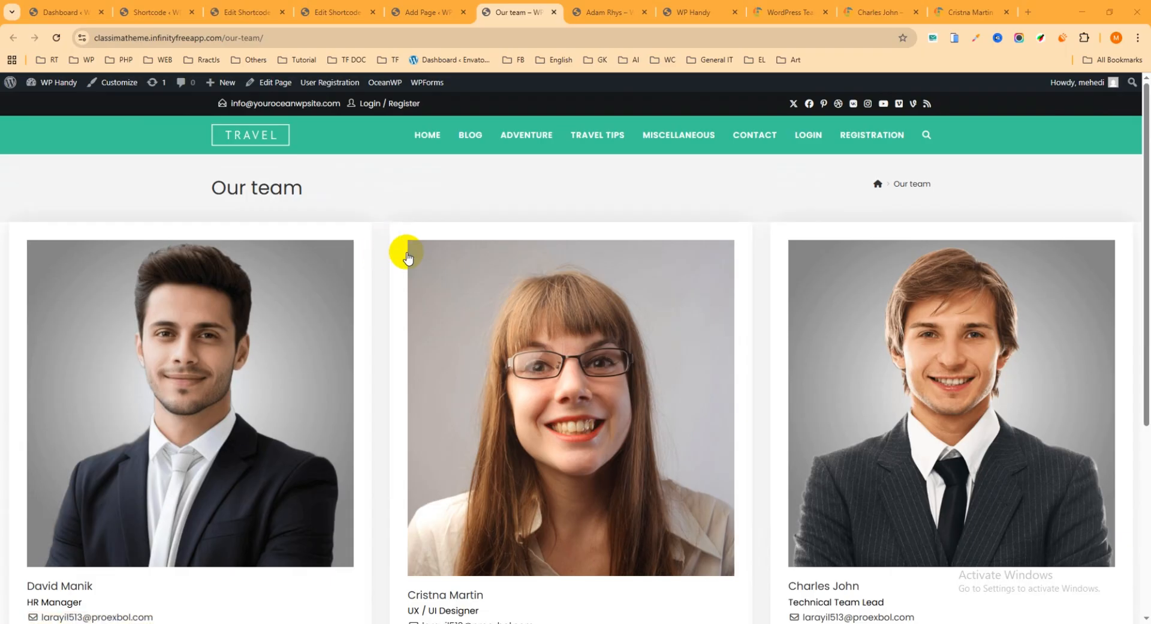
pyautogui.scroll(-1, 486, 300)
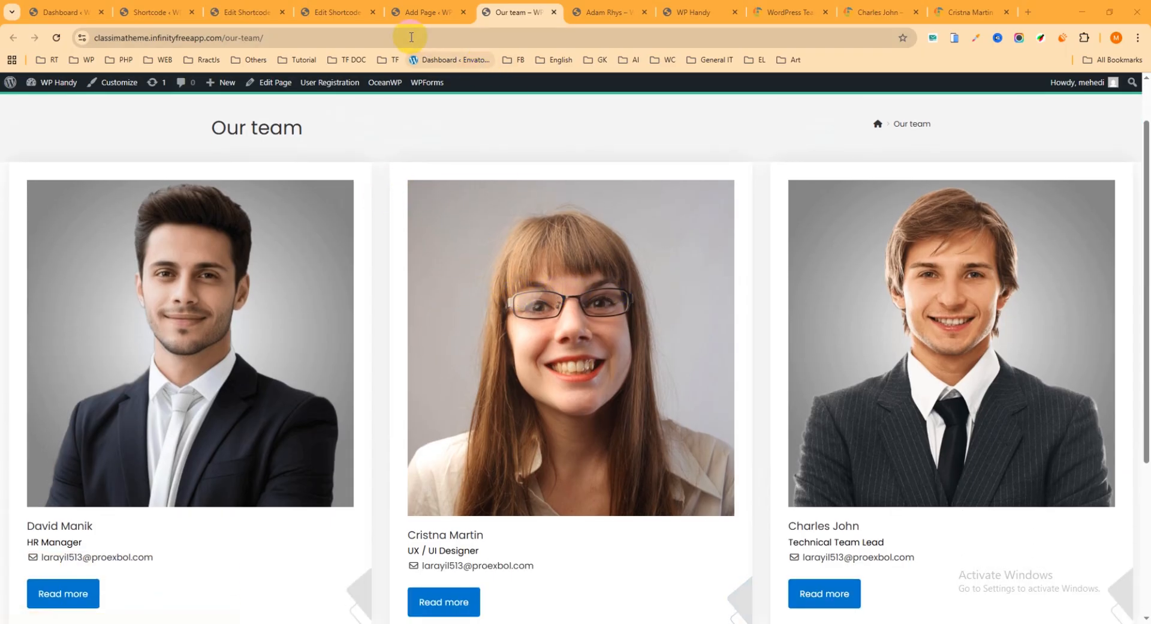
# In the earlier shortcode editor tab, set "My Team" to the carousel layout type with the Carousel 1 style and update it
pyautogui.click(332, 8)
pyautogui.scroll(-2, 303, 259)
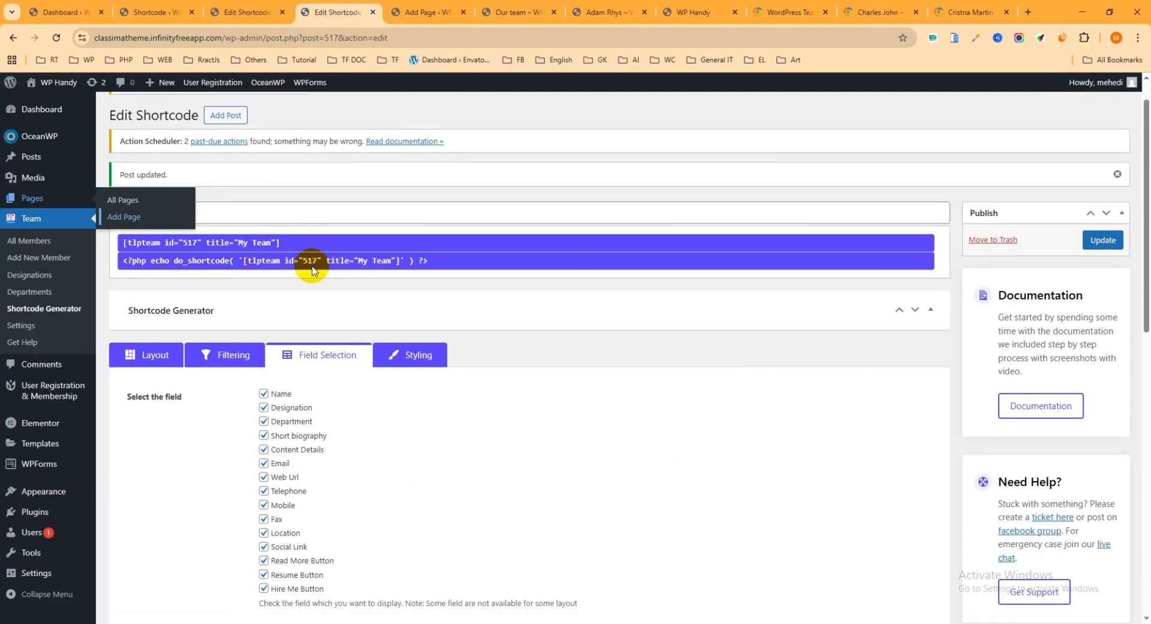
pyautogui.click(171, 282)
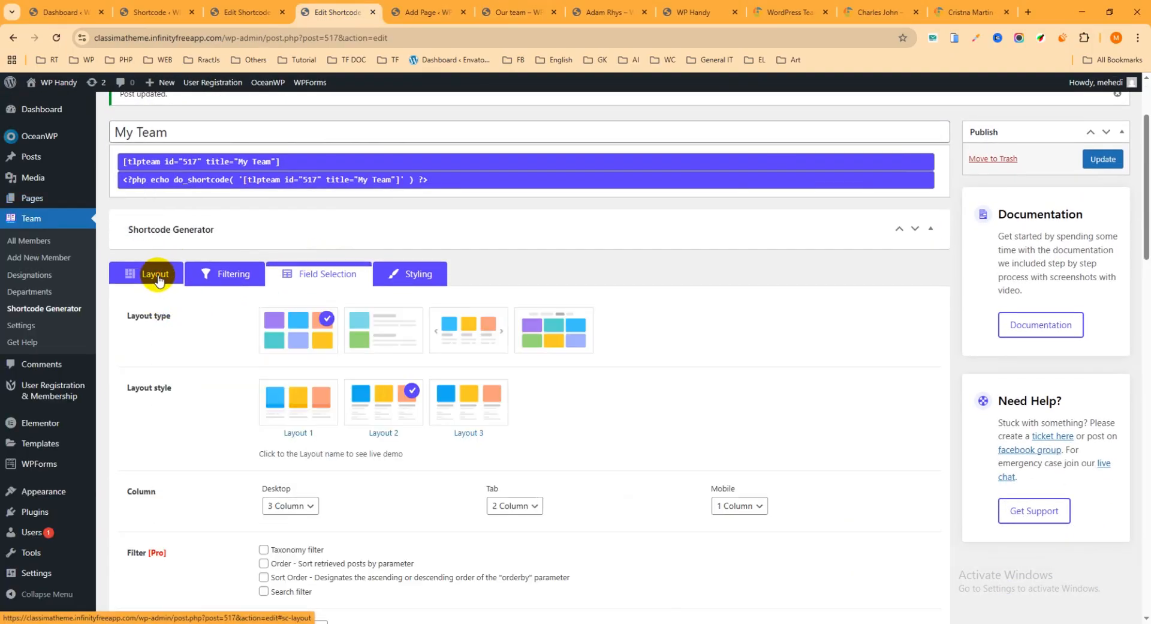
pyautogui.scroll(-1, 329, 320)
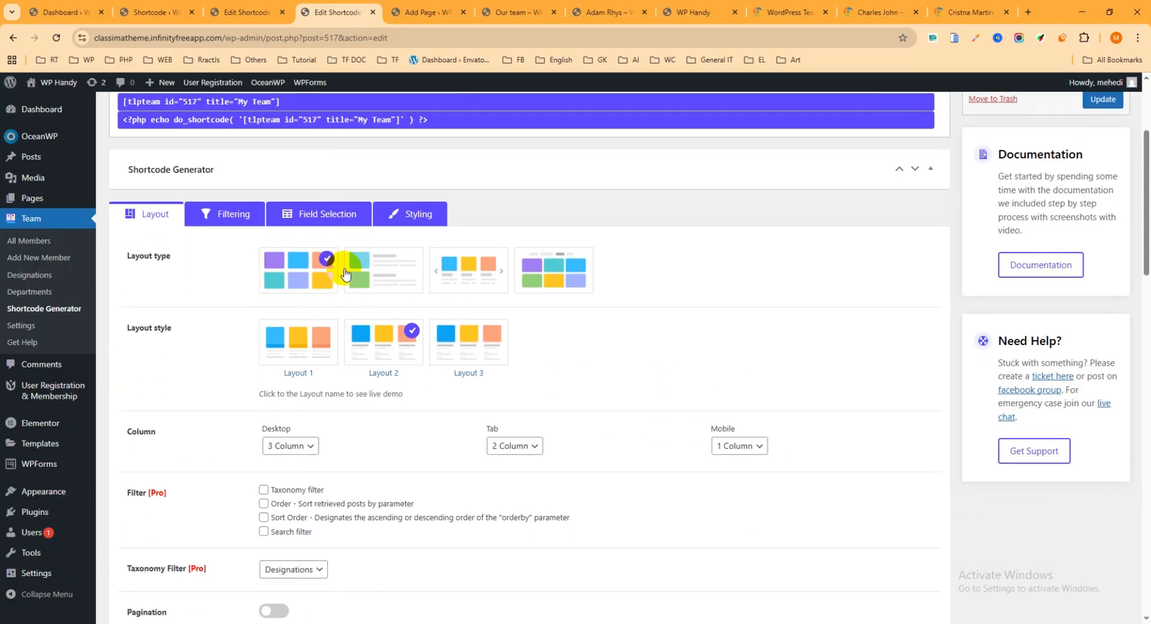
pyautogui.click(393, 273)
pyautogui.click(390, 275)
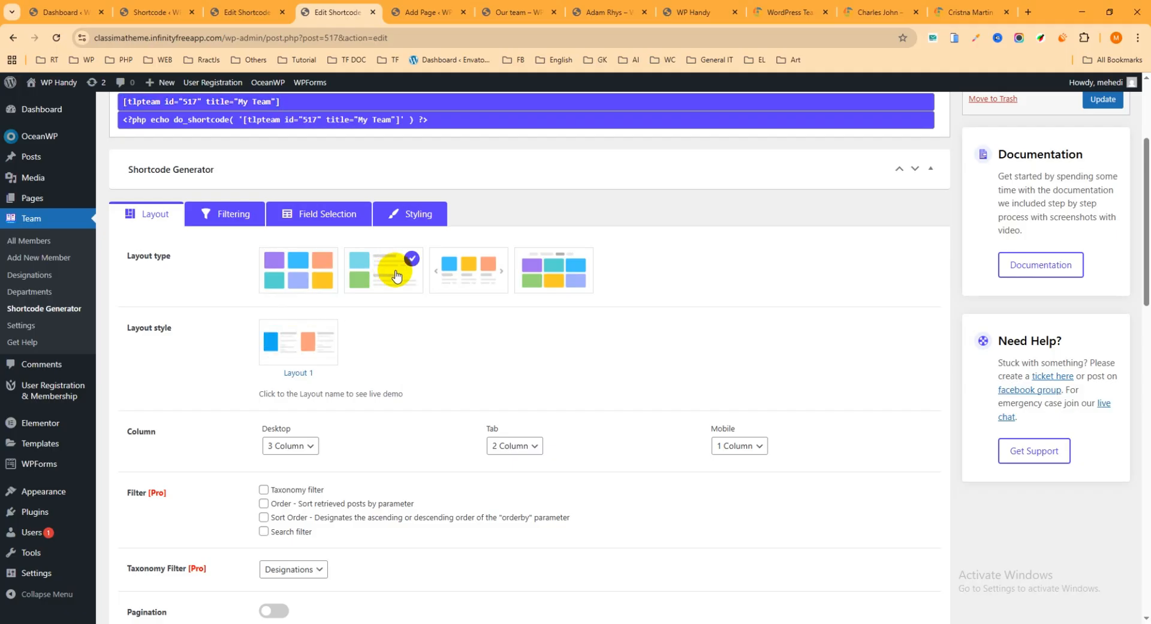
pyautogui.click(472, 281)
pyautogui.click(302, 337)
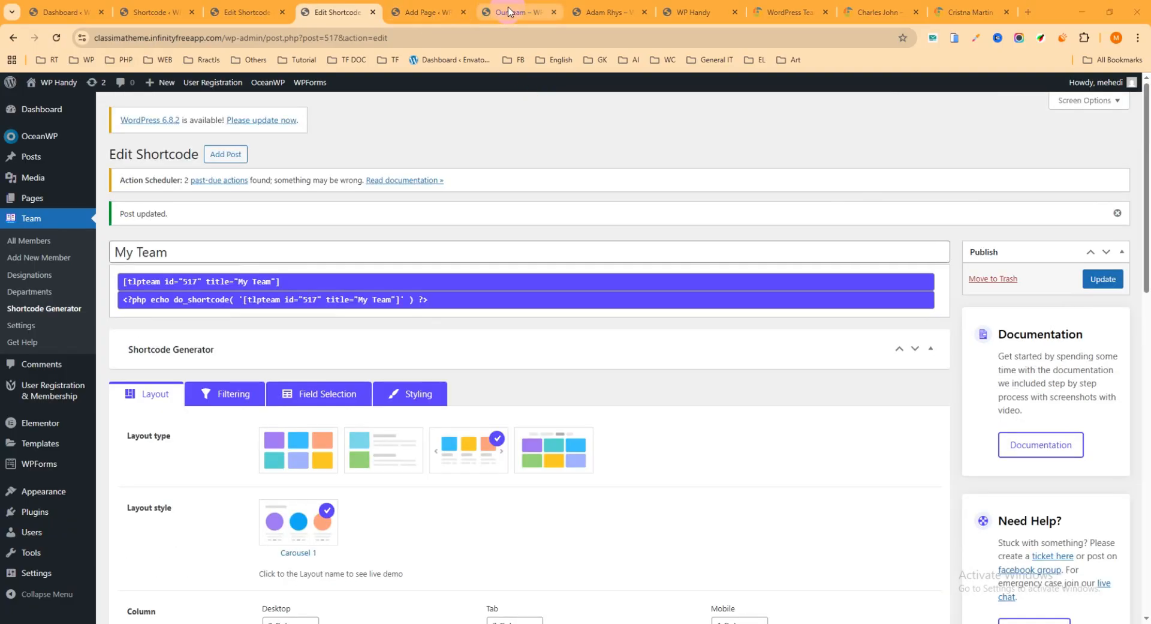
# Reload the live "Our team" page and review the members in the Carousel 1 layout
pyautogui.click(519, 15)
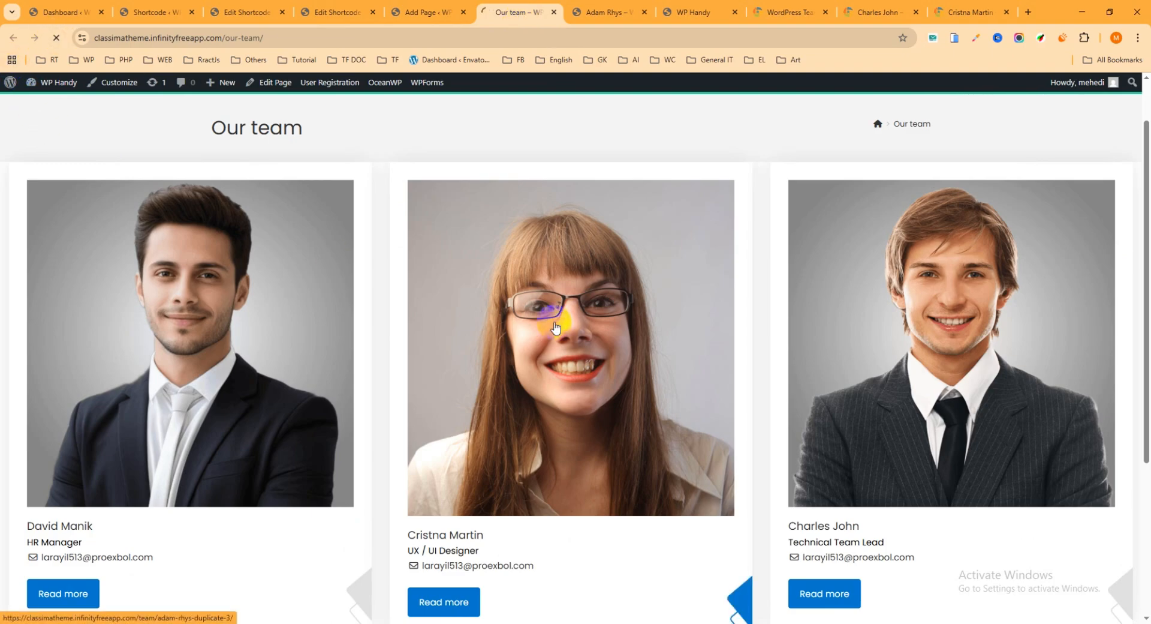
pyautogui.scroll(-2, 960, 240)
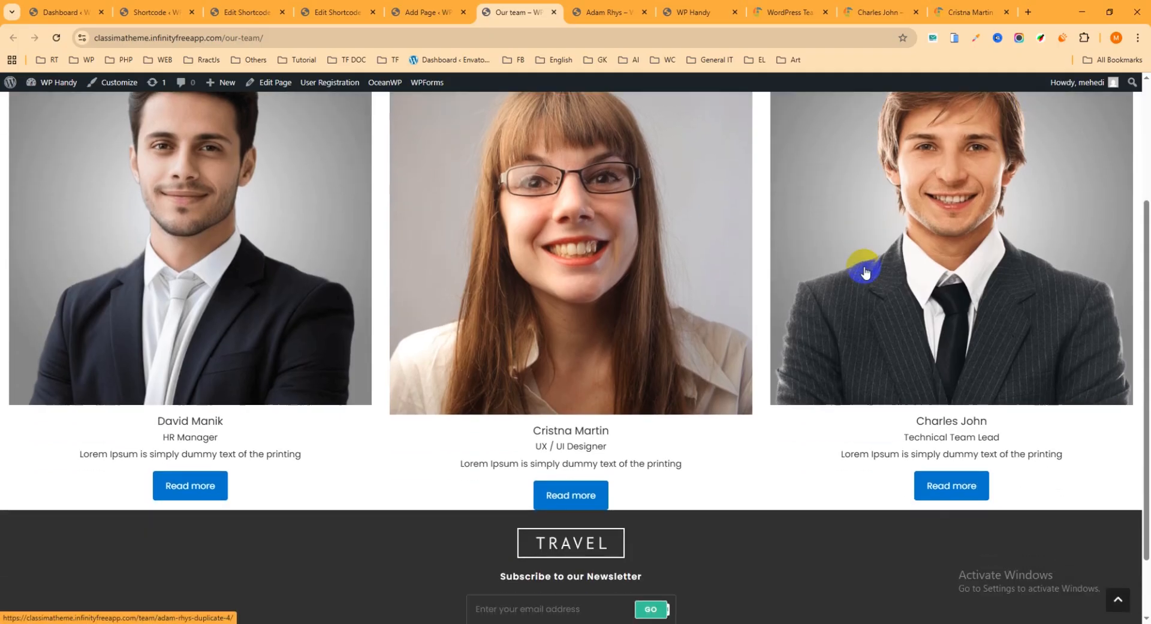
# Refresh the live "Our team" page again and examine the carousel's member cards from the images to the Read more buttons
pyautogui.scroll(3, 516, 330)
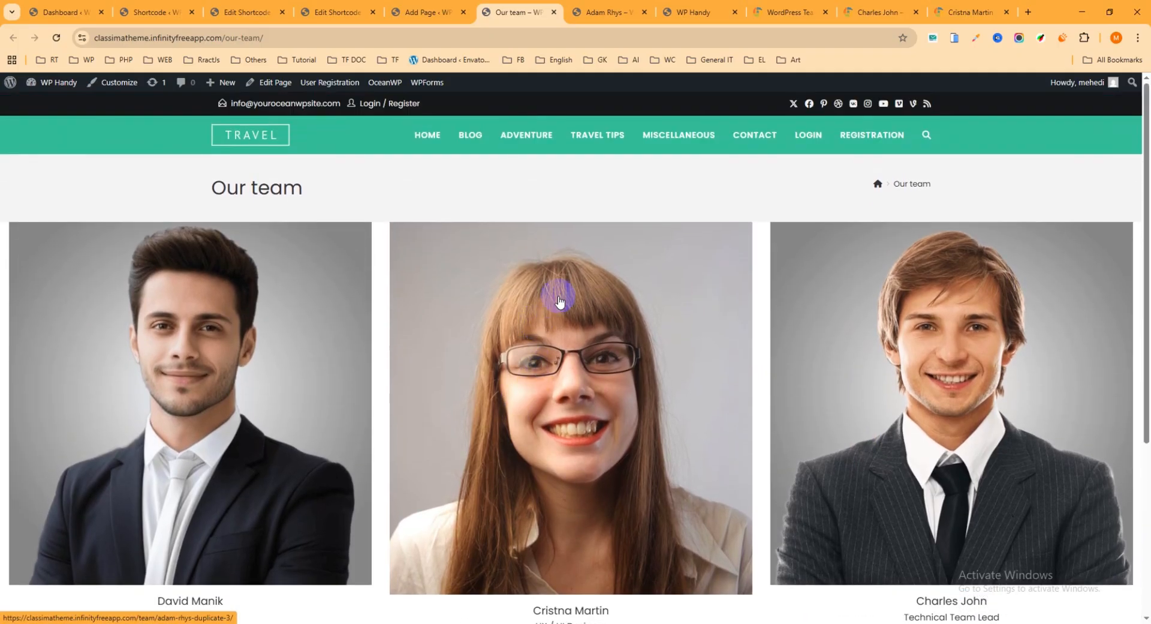
pyautogui.scroll(-3, 570, 298)
pyautogui.scroll(5, 570, 298)
pyautogui.click(57, 38)
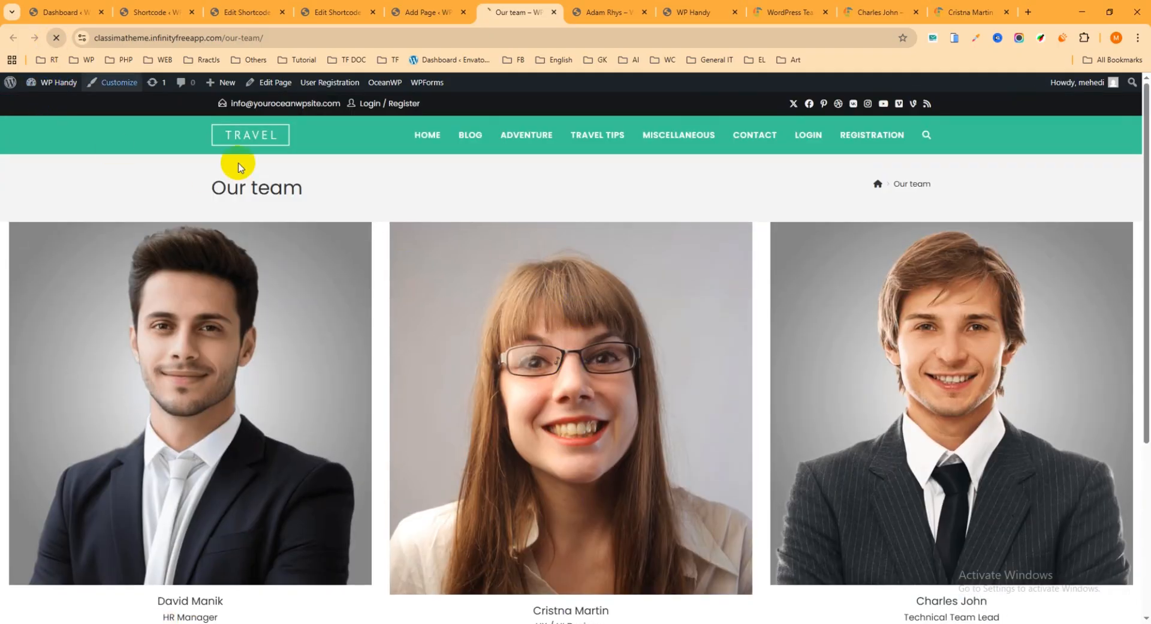
pyautogui.scroll(-4, 497, 321)
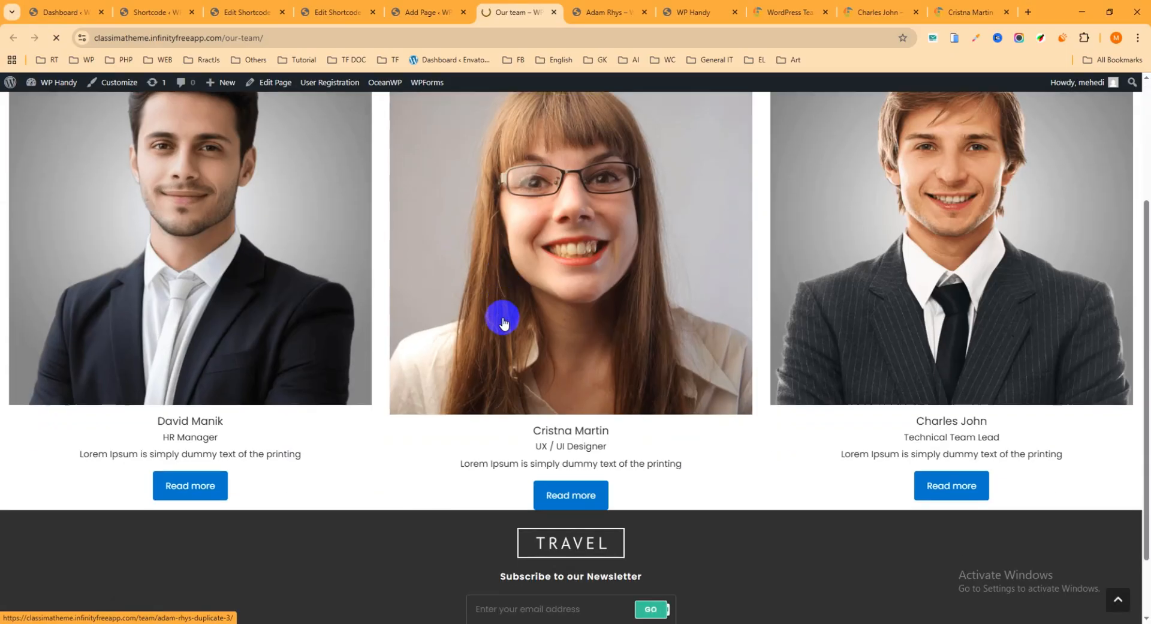
pyautogui.scroll(2, 507, 318)
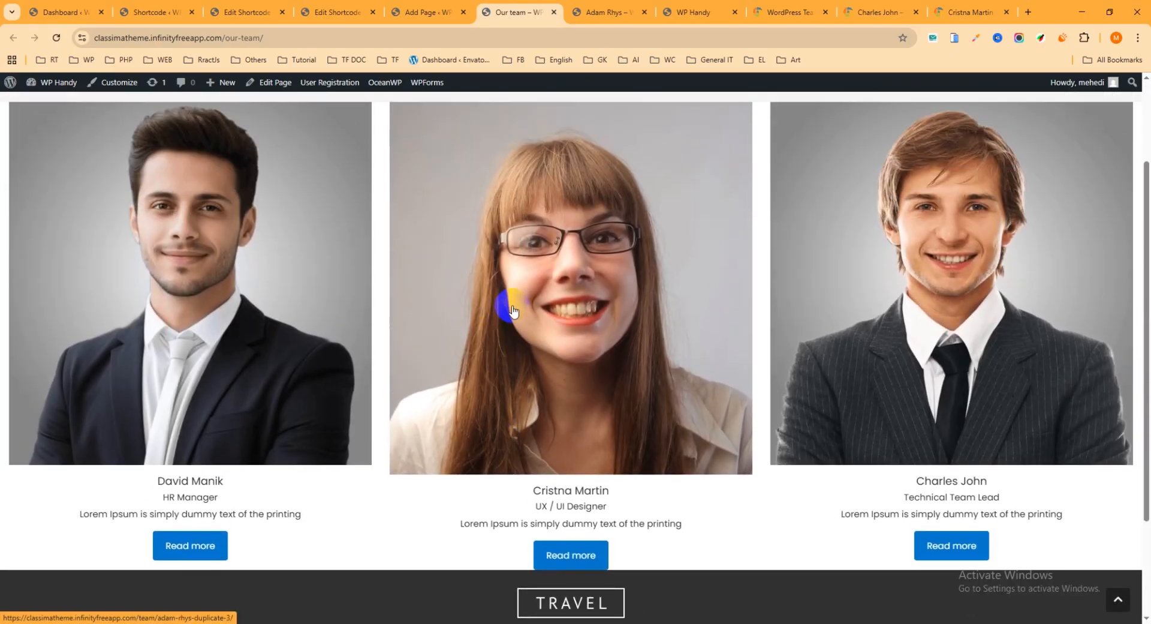
# In the "My Team" shortcode editor, enable the Loop, Pause on mouse hover and Nav Button carousel options
pyautogui.click(333, 13)
pyautogui.scroll(-6, 411, 423)
pyautogui.scroll(-2, 395, 426)
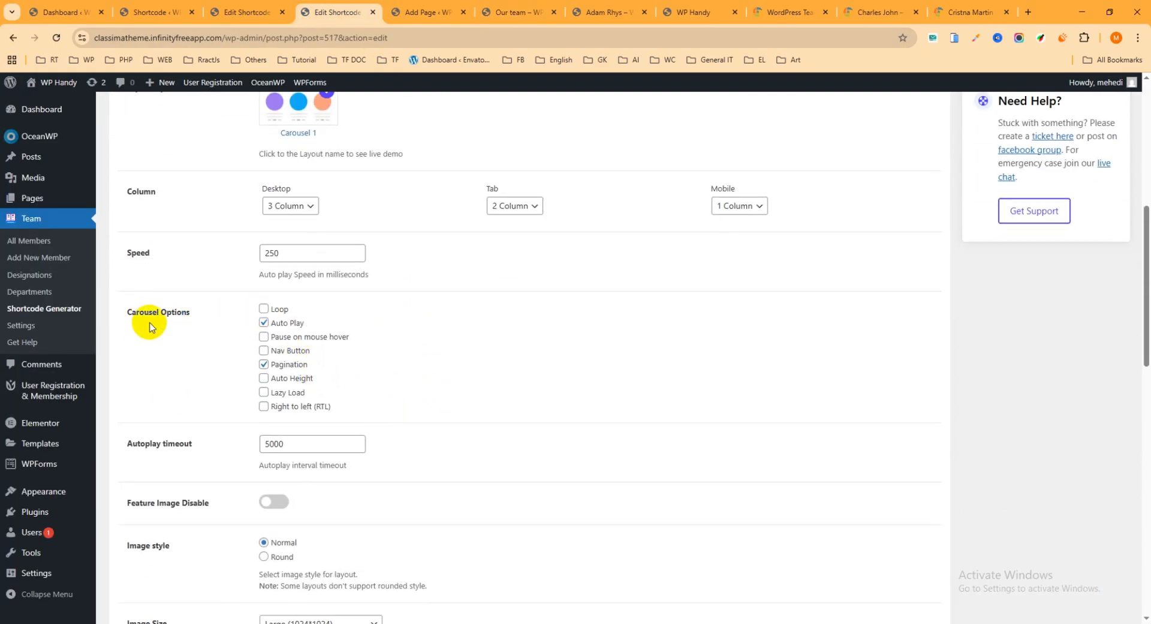
pyautogui.click(265, 310)
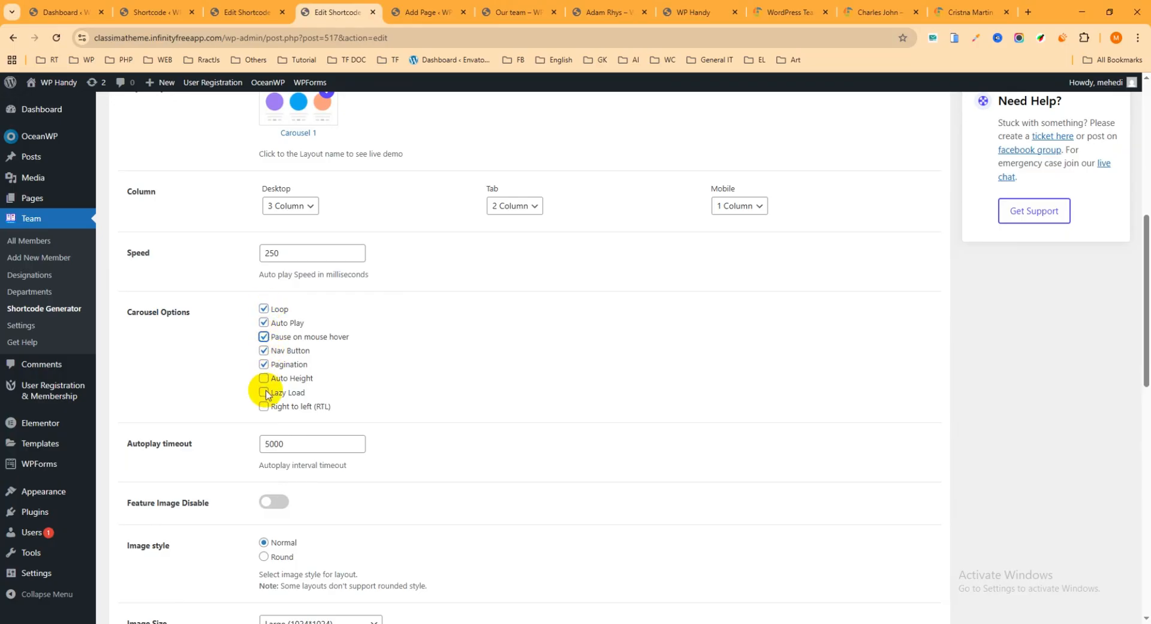
# Set the image size of the "My Team" shortcode to Medium (300*300) and update the shortcode
pyautogui.scroll(-9, 309, 443)
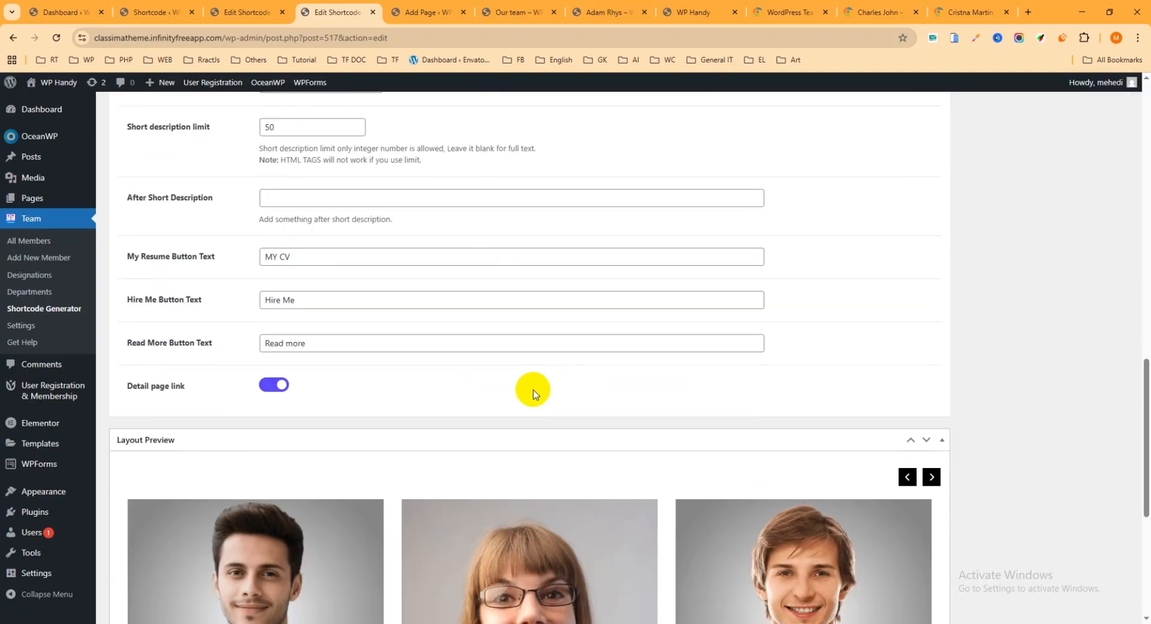
pyautogui.scroll(4, 437, 360)
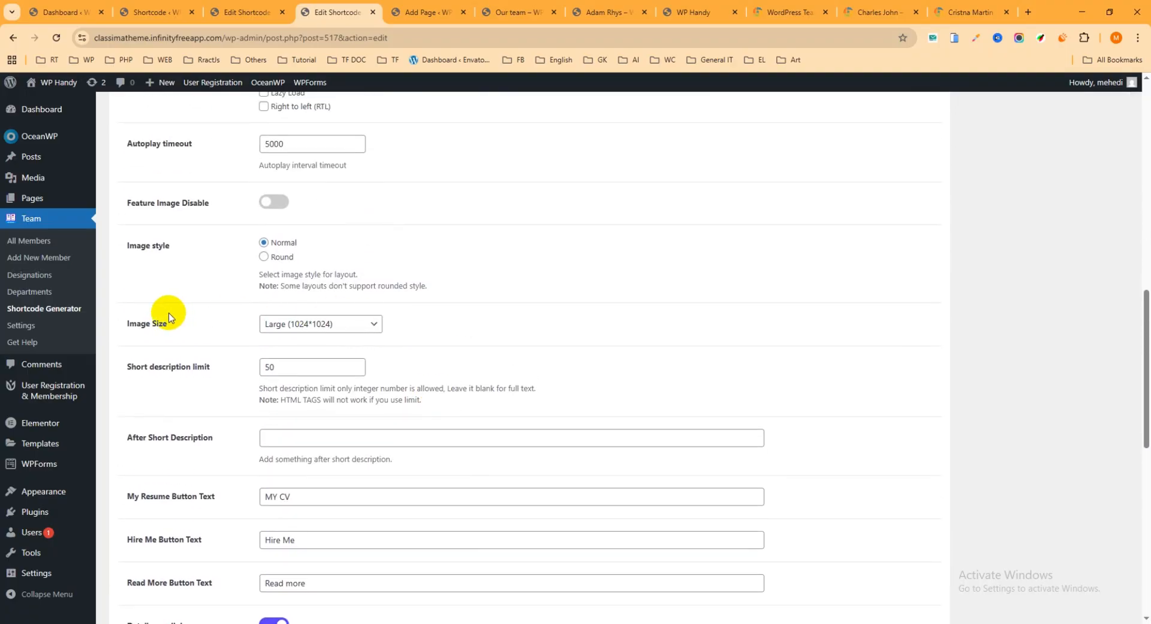
pyautogui.click(301, 325)
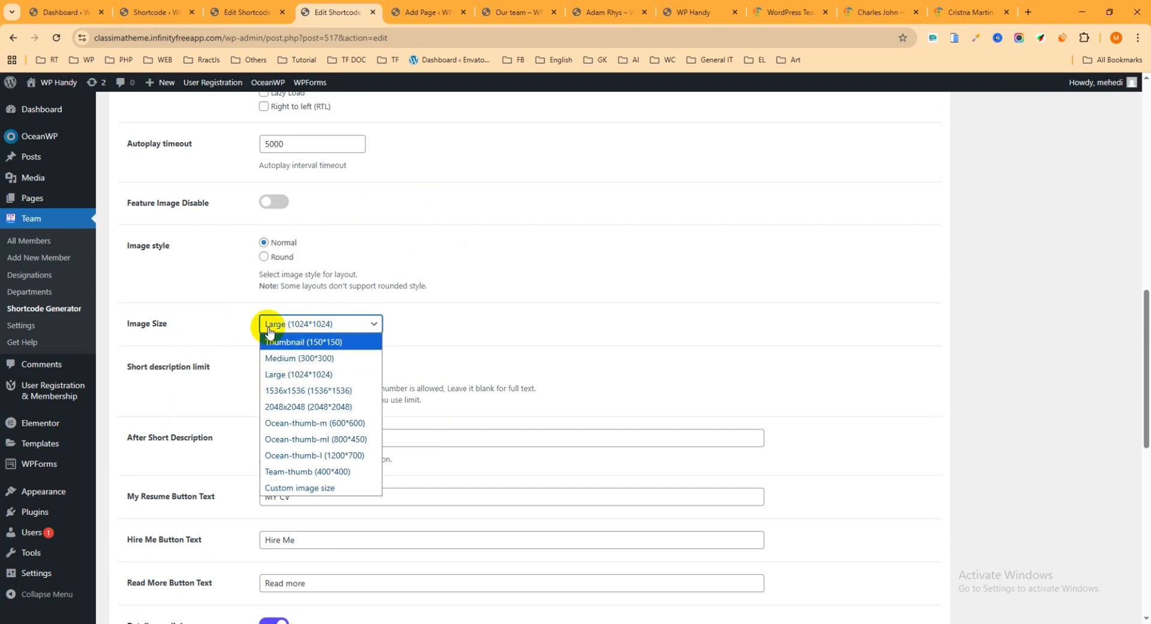
pyautogui.click(305, 358)
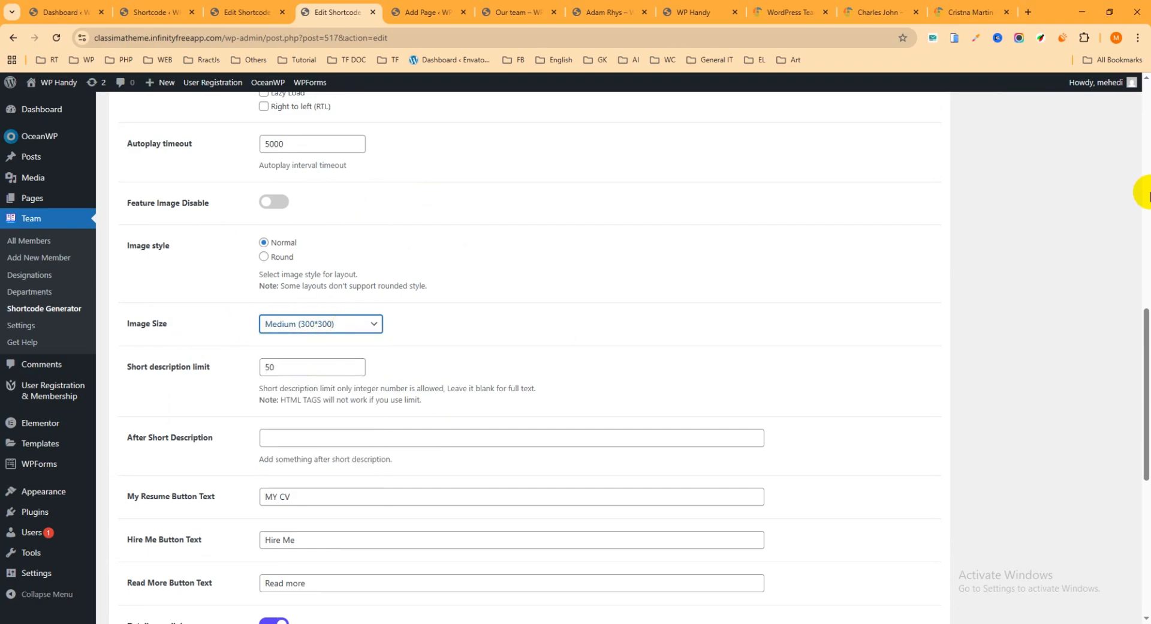
pyautogui.scroll(15, 1142, 192)
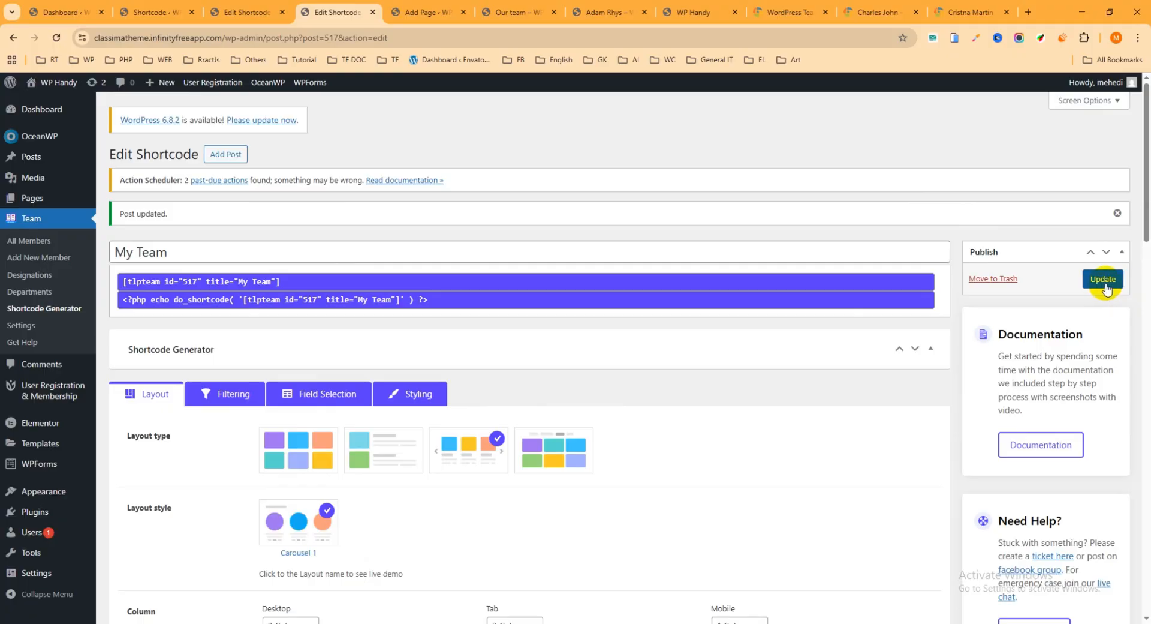
pyautogui.click(1104, 279)
# Reload the live "Our team" page and check the carousel with the new options and image size
pyautogui.click(505, 22)
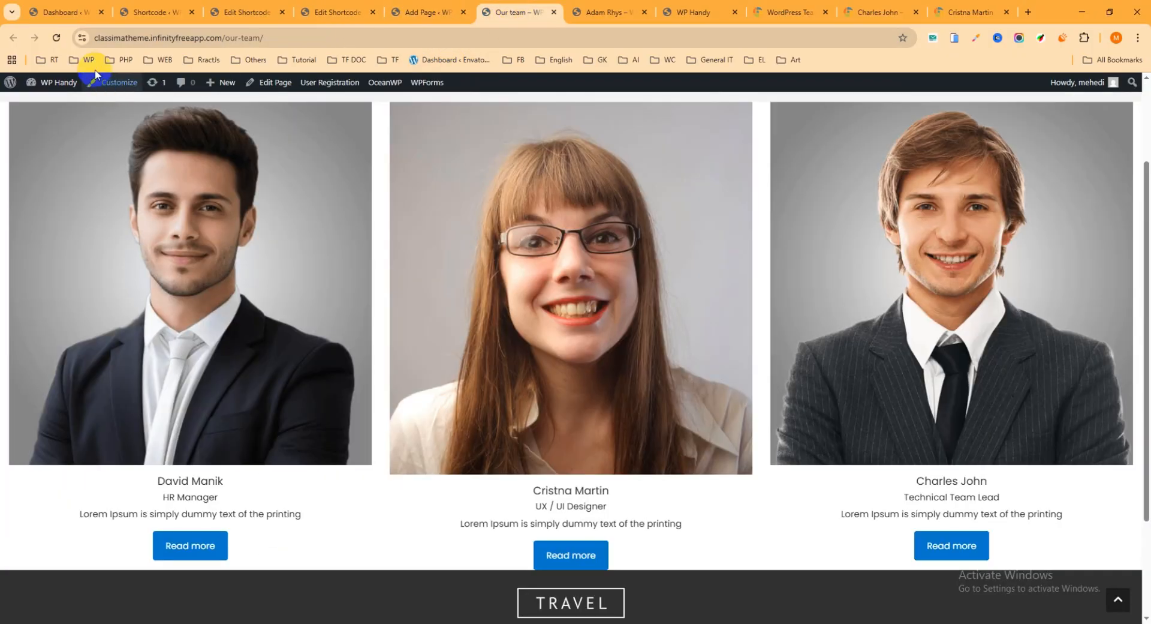
pyautogui.click(56, 37)
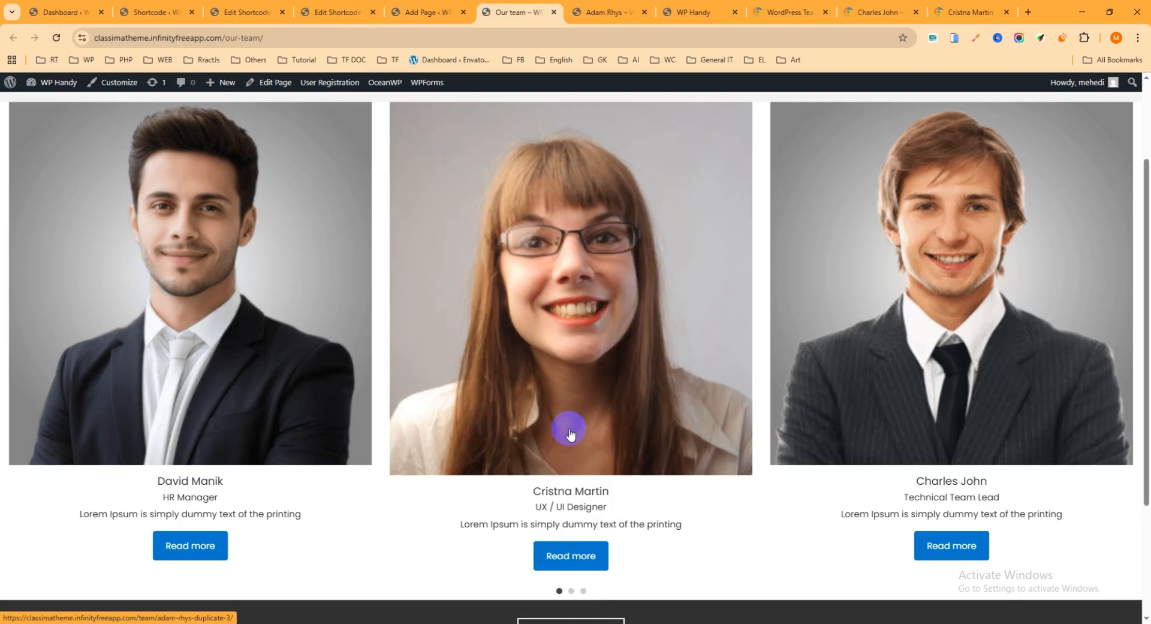
pyautogui.scroll(3, 749, 379)
pyautogui.scroll(-1, 728, 346)
pyautogui.scroll(-2, 727, 347)
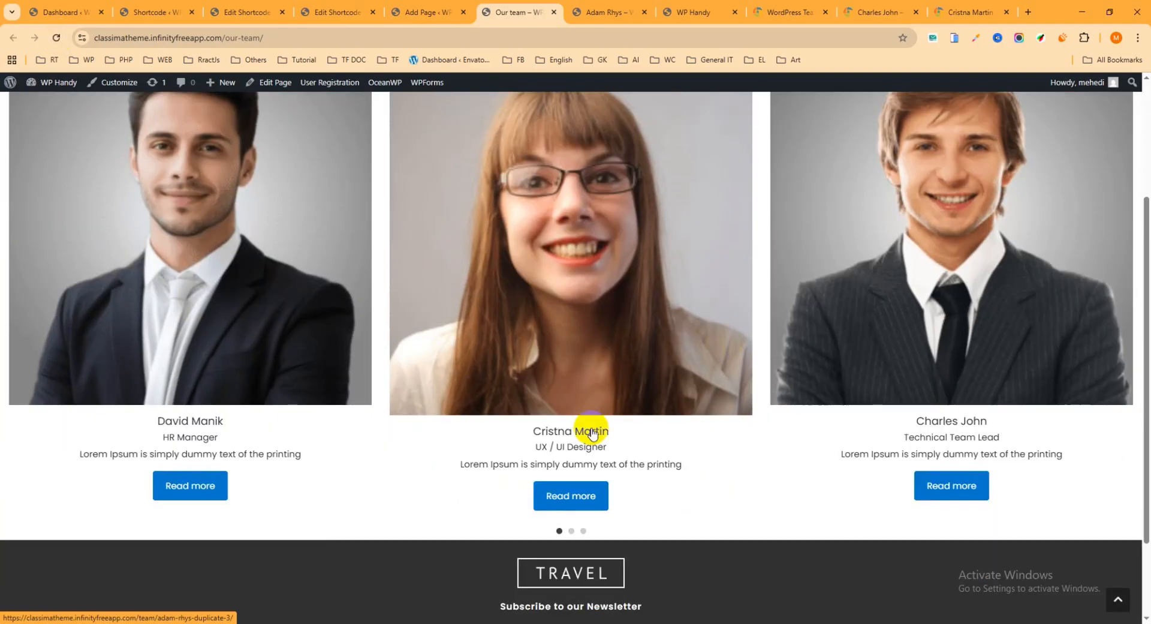
# Test the carousel's pagination dots by moving back and forth between its slides on the "Our team" page
pyautogui.click(571, 530)
pyautogui.click(583, 531)
pyautogui.click(560, 530)
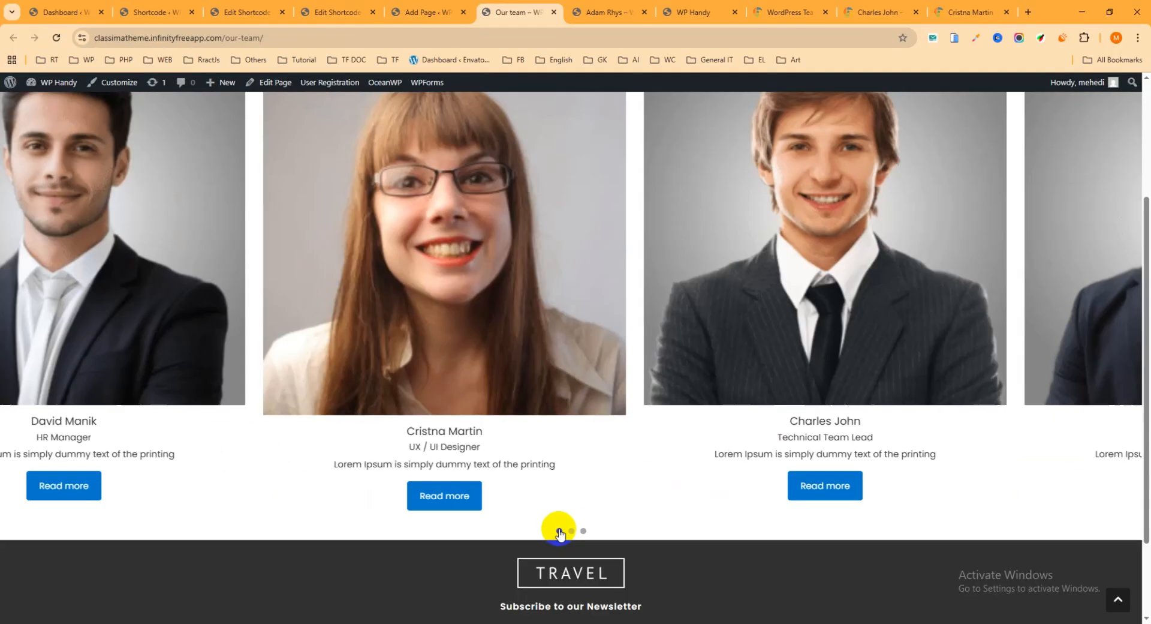
pyautogui.click(572, 533)
pyautogui.click(583, 533)
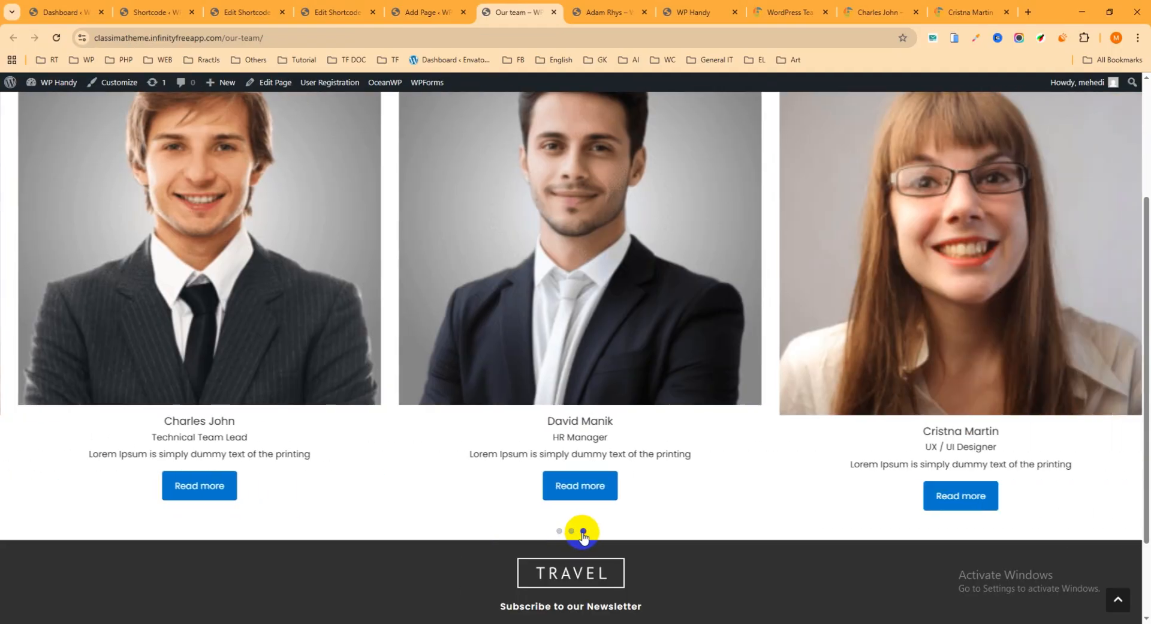
pyautogui.click(573, 532)
pyautogui.click(561, 531)
pyautogui.scroll(3, 600, 384)
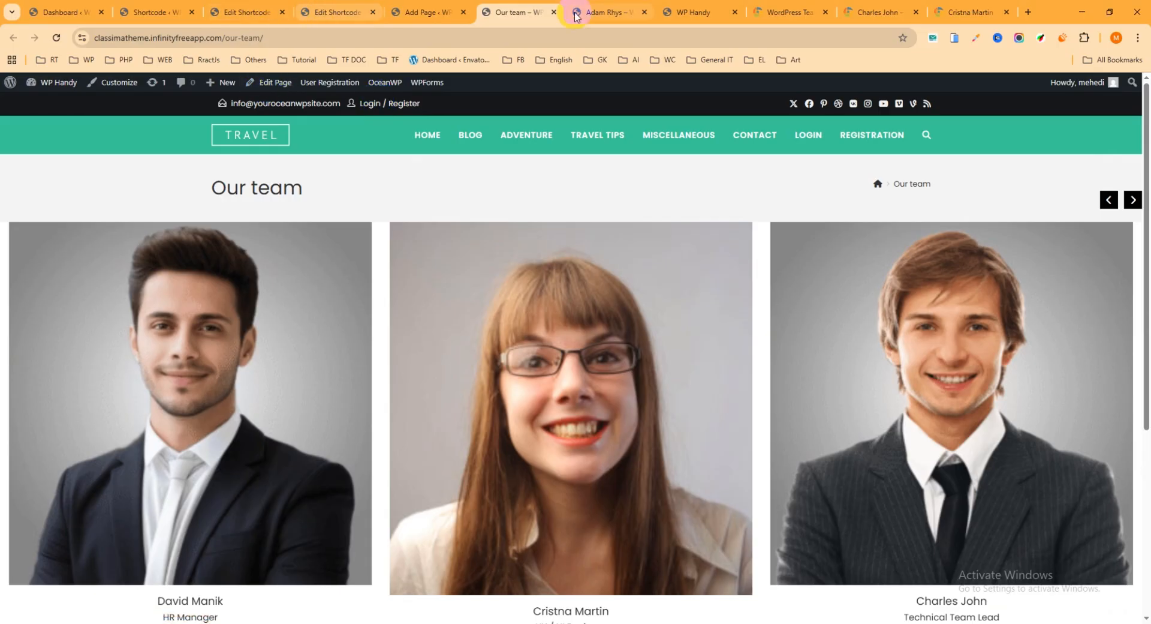
# From the site's home page, open the Home page in the Elementor editor in a new tab
pyautogui.click(695, 12)
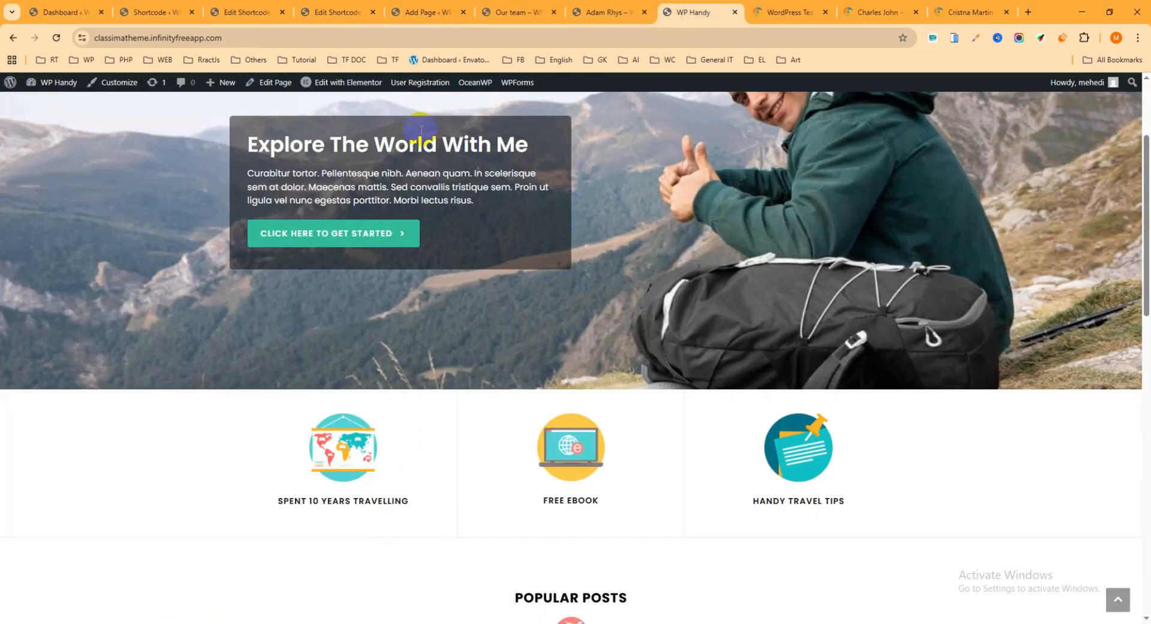
pyautogui.rightClick(343, 82)
pyautogui.click(378, 97)
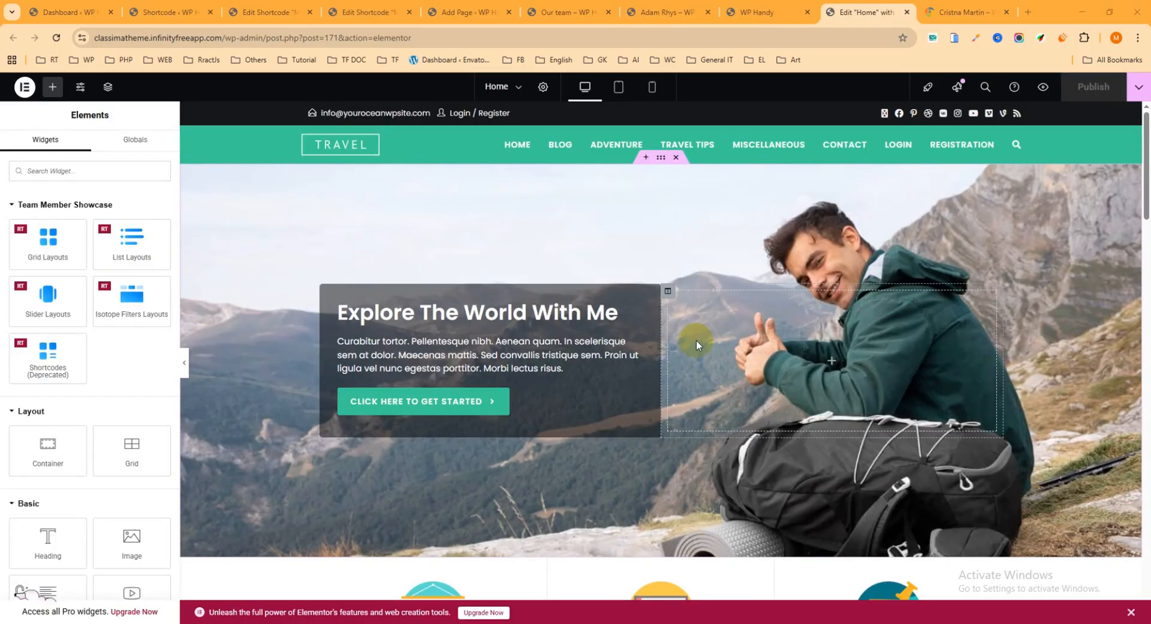
# Delete the existing team member container below the Newsletter Sign Up section of the Home page
pyautogui.scroll(-20, 720, 326)
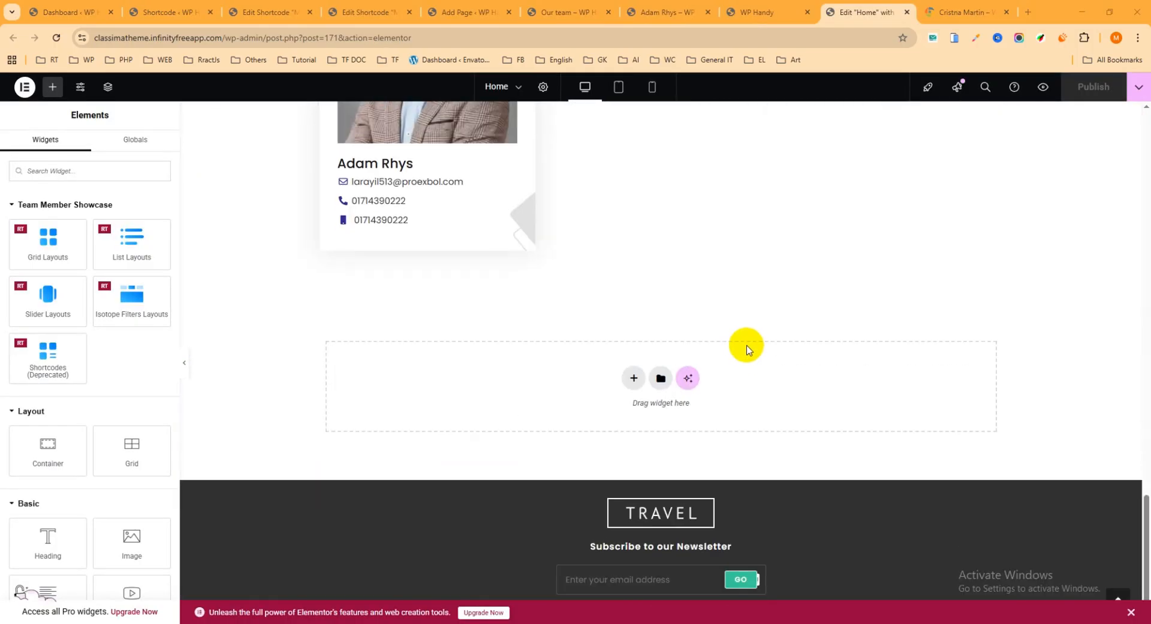
pyautogui.scroll(-1, 747, 349)
pyautogui.scroll(12, 636, 330)
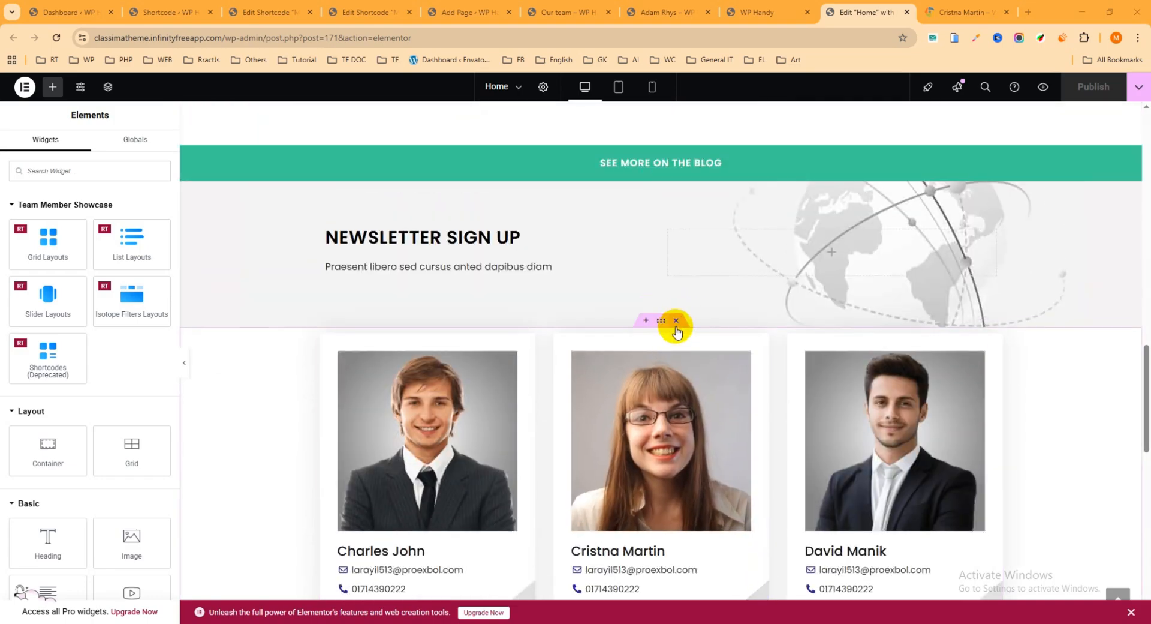
pyautogui.click(676, 320)
# Add a flexbox container with the single downward-direction structure below the Newsletter Sign Up section
pyautogui.scroll(-2, 660, 318)
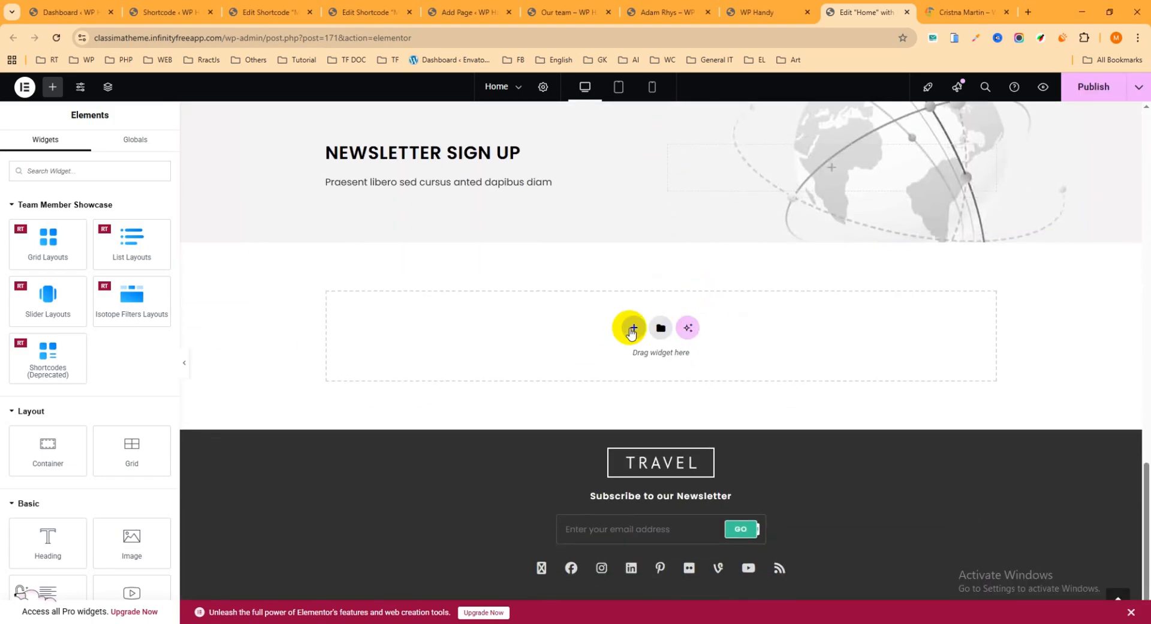
pyautogui.click(634, 328)
pyautogui.click(623, 361)
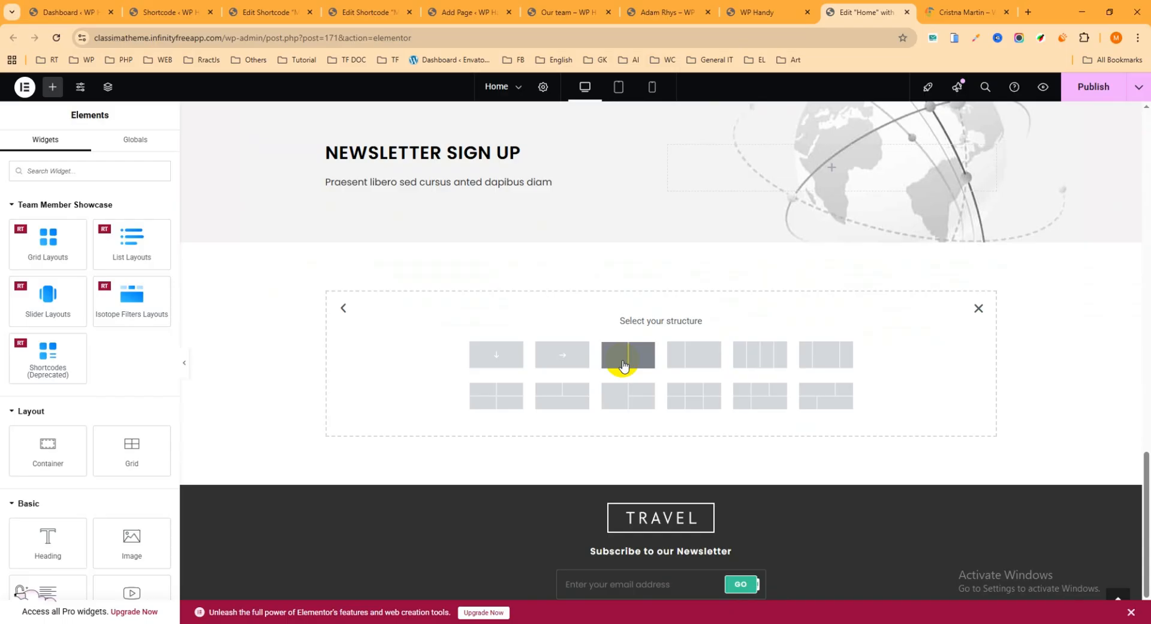
pyautogui.click(498, 358)
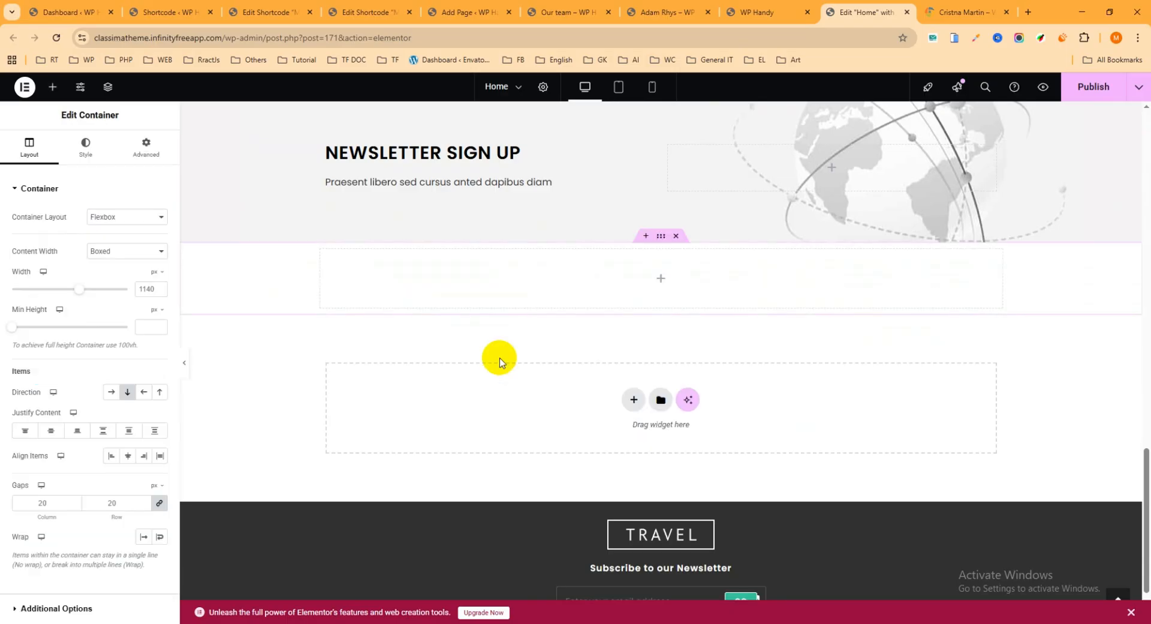
# Place the Team Member Showcase Grid Layouts widget in the new container and look over the resulting member cards
pyautogui.click(662, 280)
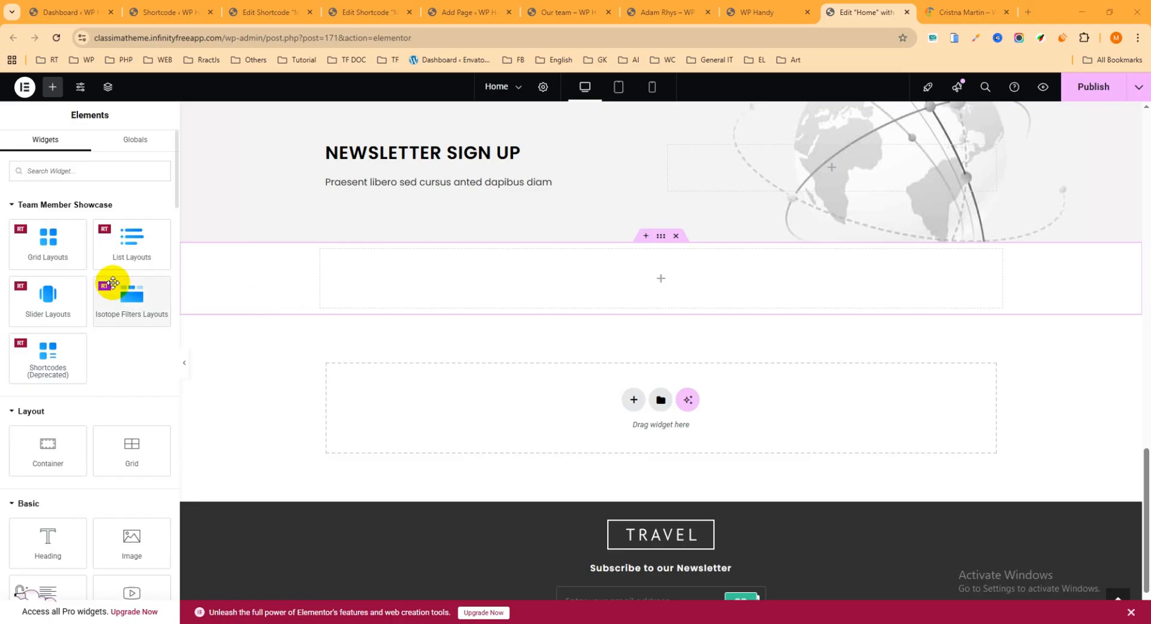
pyautogui.moveTo(51, 255); pyautogui.dragTo(621, 292)
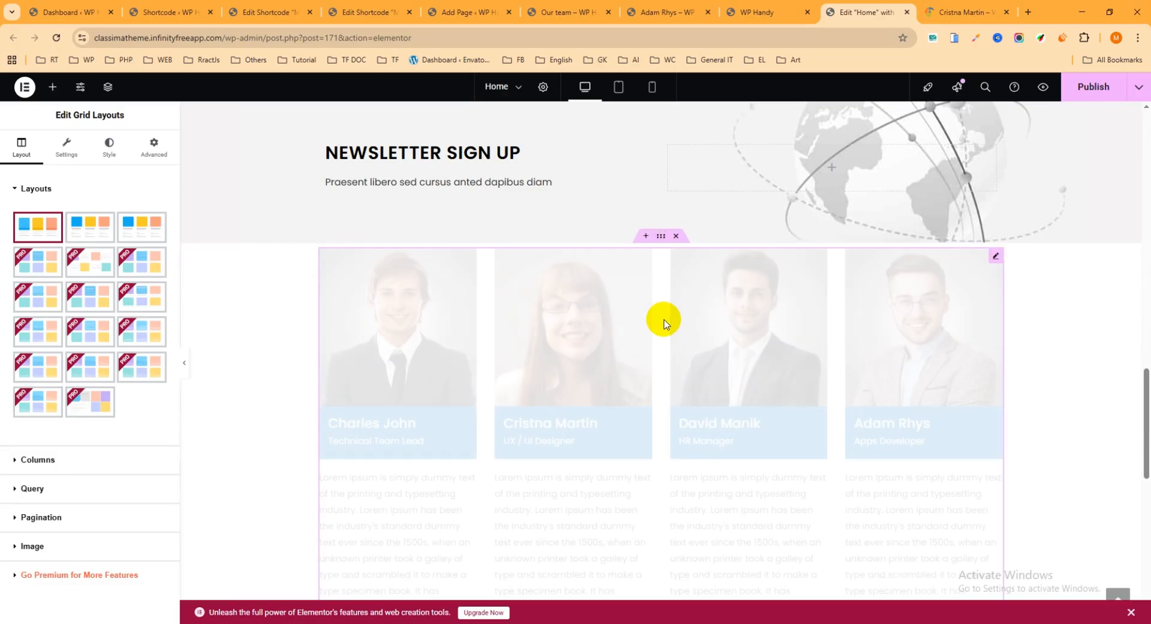
pyautogui.scroll(-3, 537, 362)
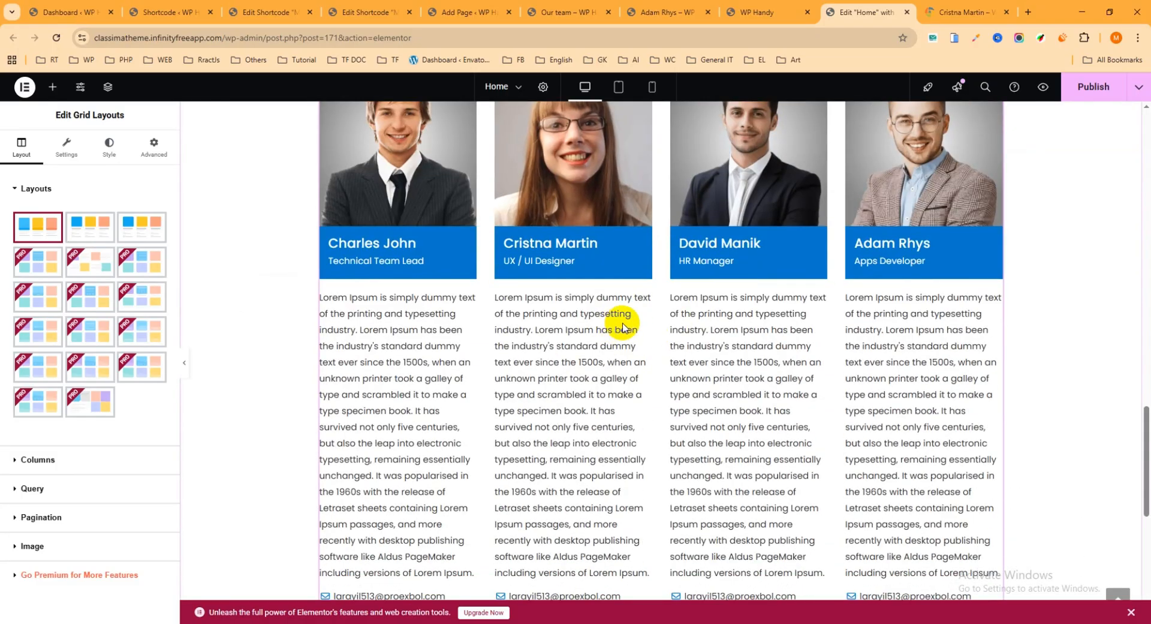
pyautogui.scroll(-3, 622, 319)
pyautogui.scroll(3, 594, 337)
pyautogui.scroll(1, 444, 311)
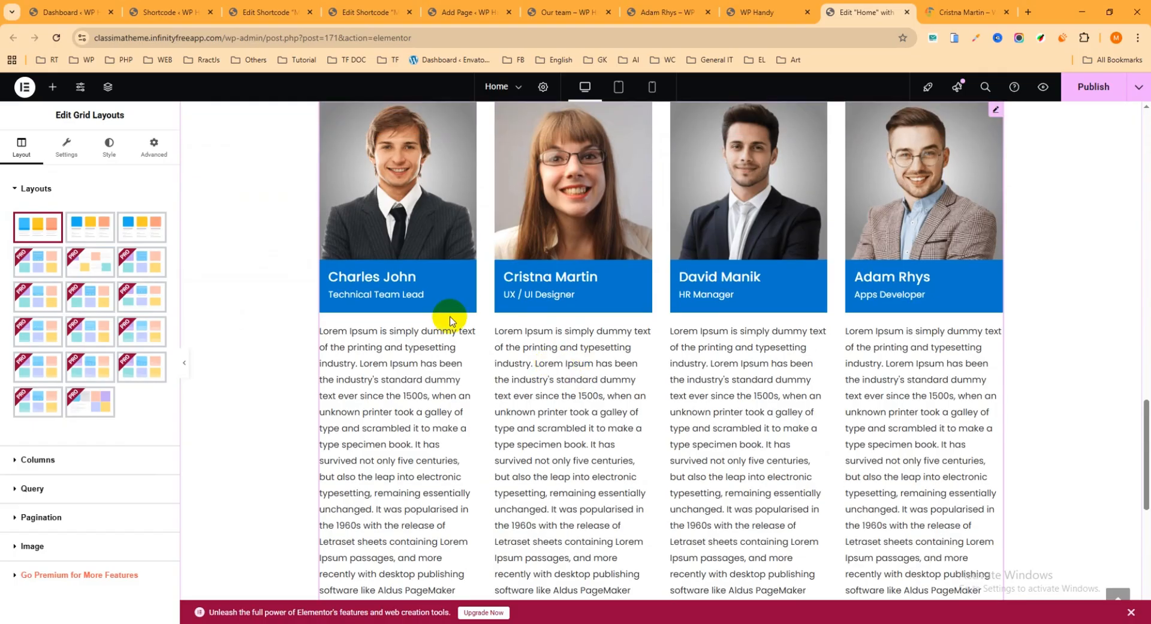
# Turn off Show Short Biography in the Grid Layouts widget's content visibility settings and publish the Home page
pyautogui.click(75, 157)
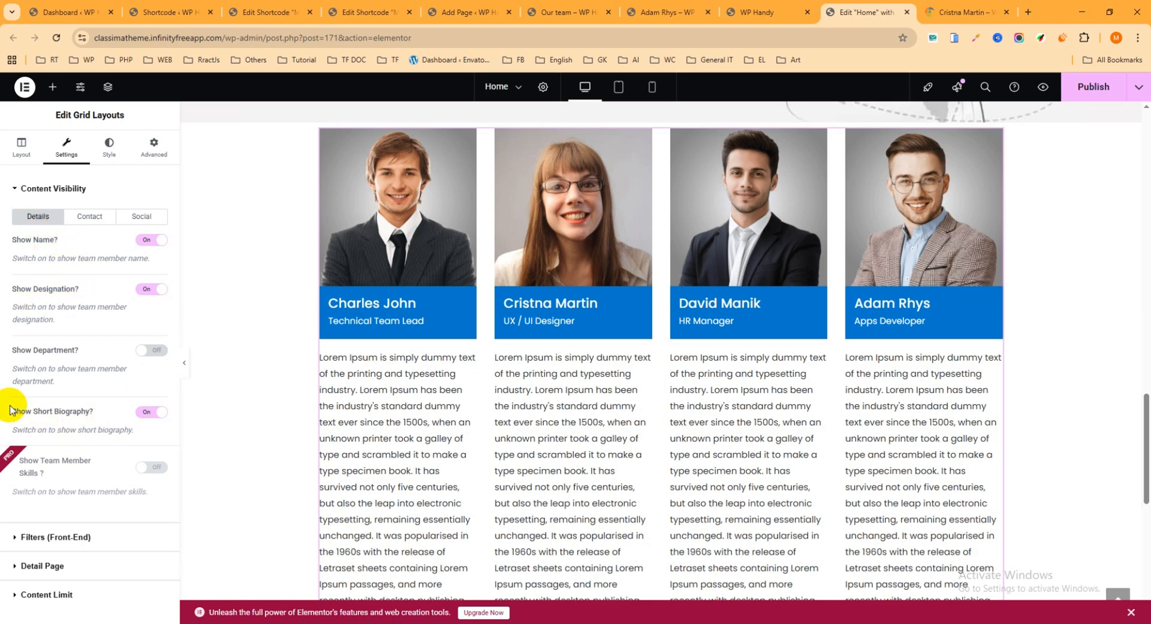
pyautogui.click(153, 412)
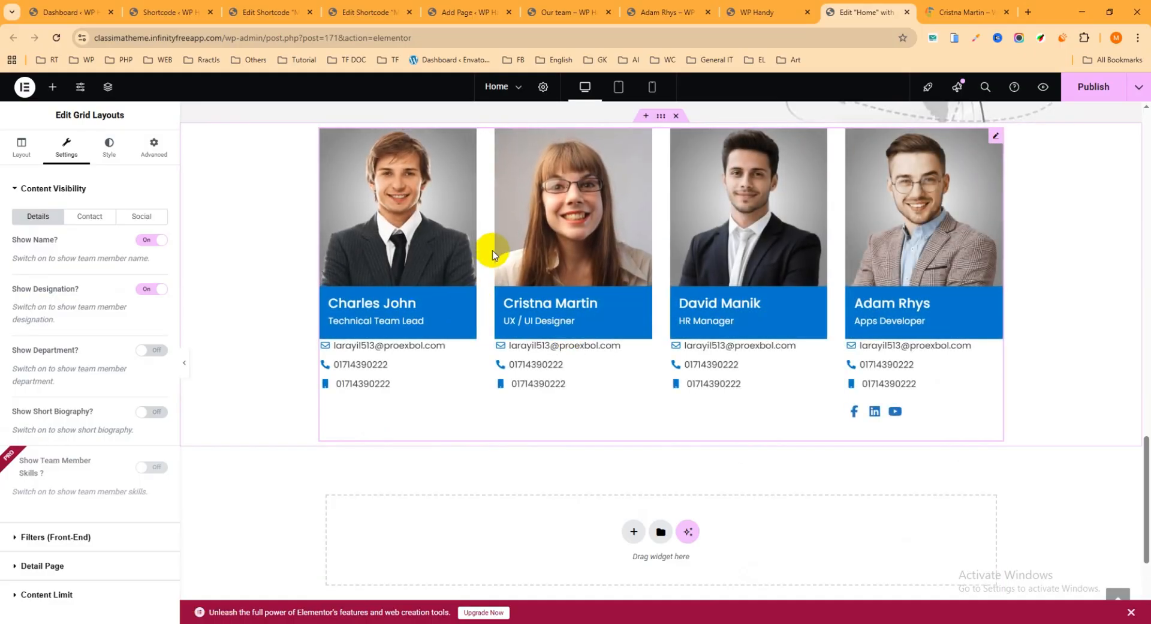
pyautogui.click(1094, 87)
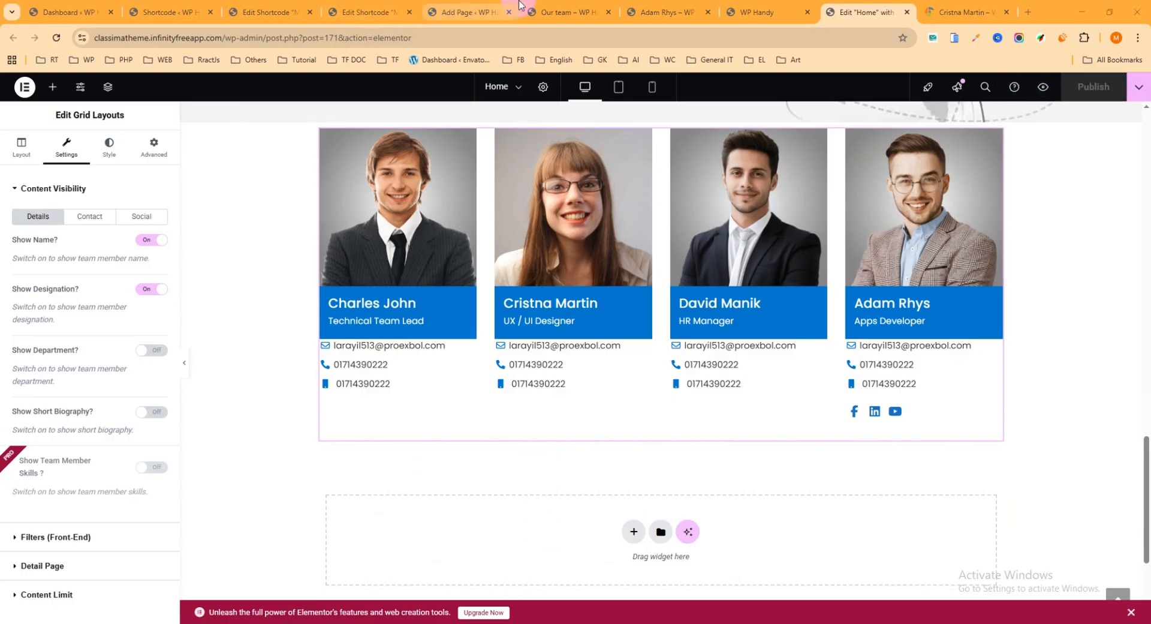
# Reload the live home page to check its team grid, and view the UX / UI Designer's detail page
pyautogui.click(761, 12)
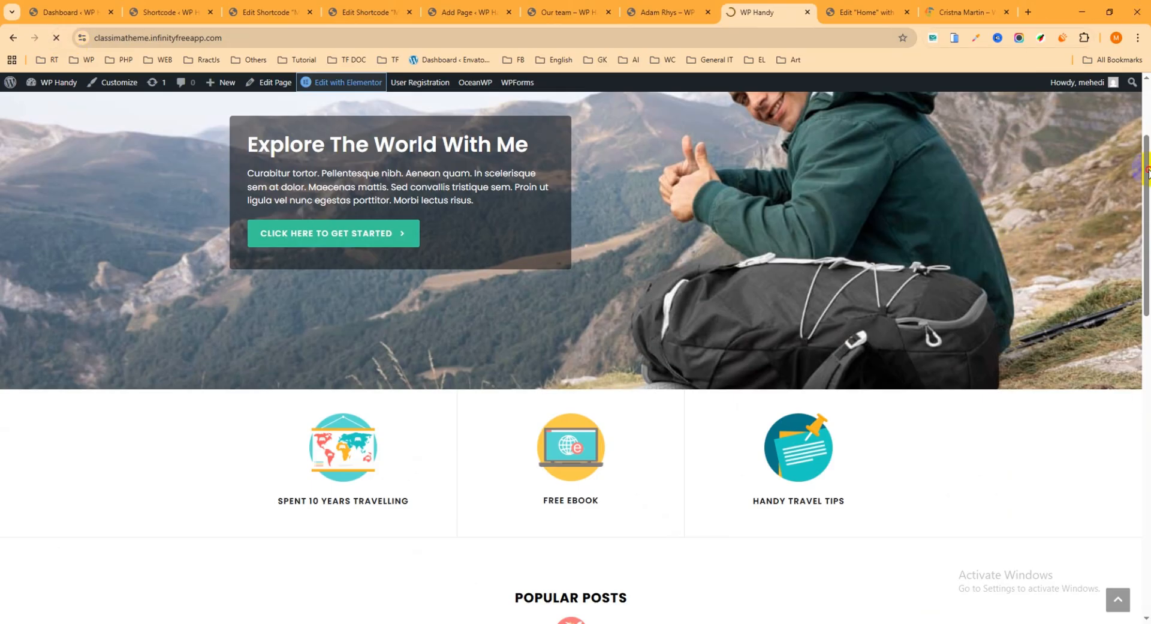
pyautogui.moveTo(1147, 171); pyautogui.dragTo(1144, 570)
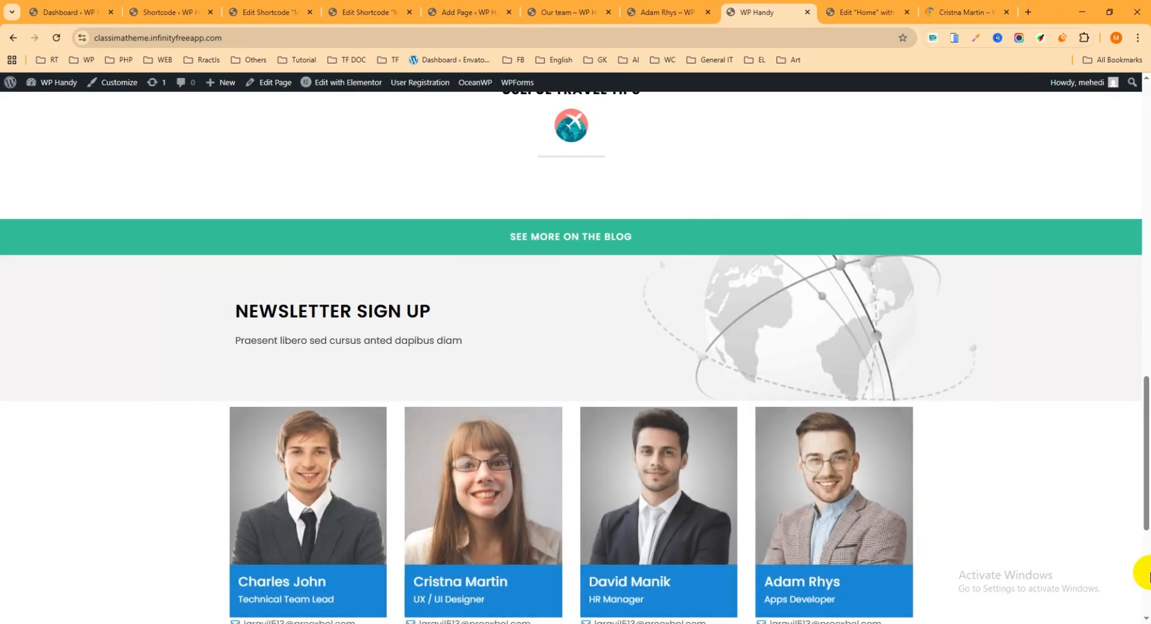
pyautogui.scroll(-4, 695, 378)
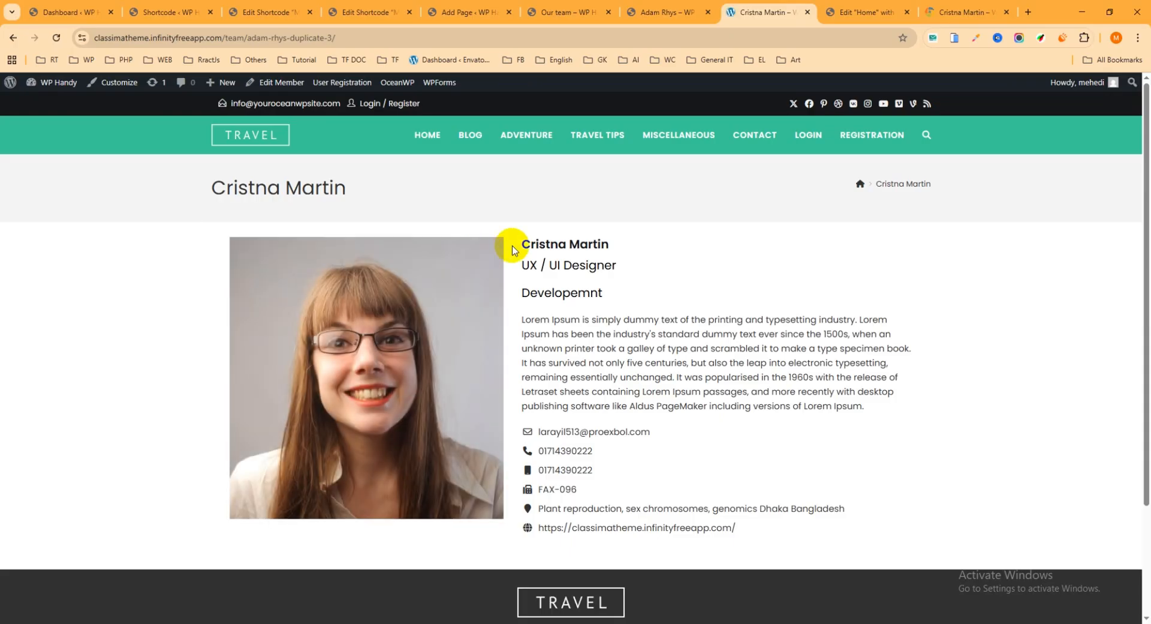
pyautogui.scroll(-3, 543, 257)
pyautogui.scroll(3, 555, 262)
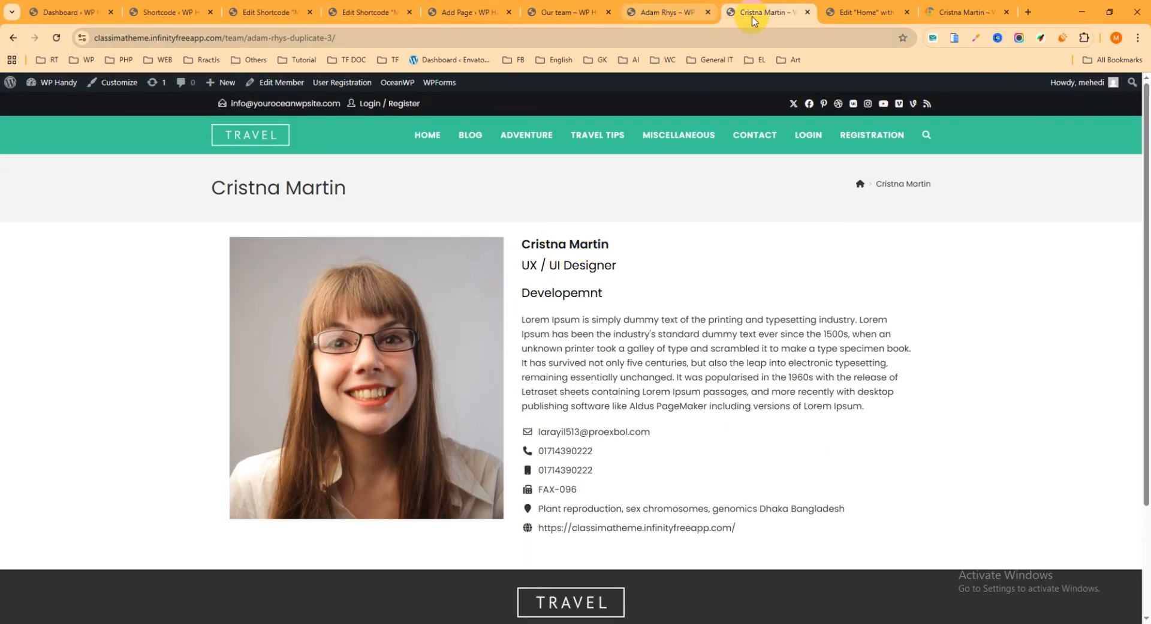
# Return to the Home page editor and place the Isotope Filters Layouts widget directly below the team grid
pyautogui.click(855, 12)
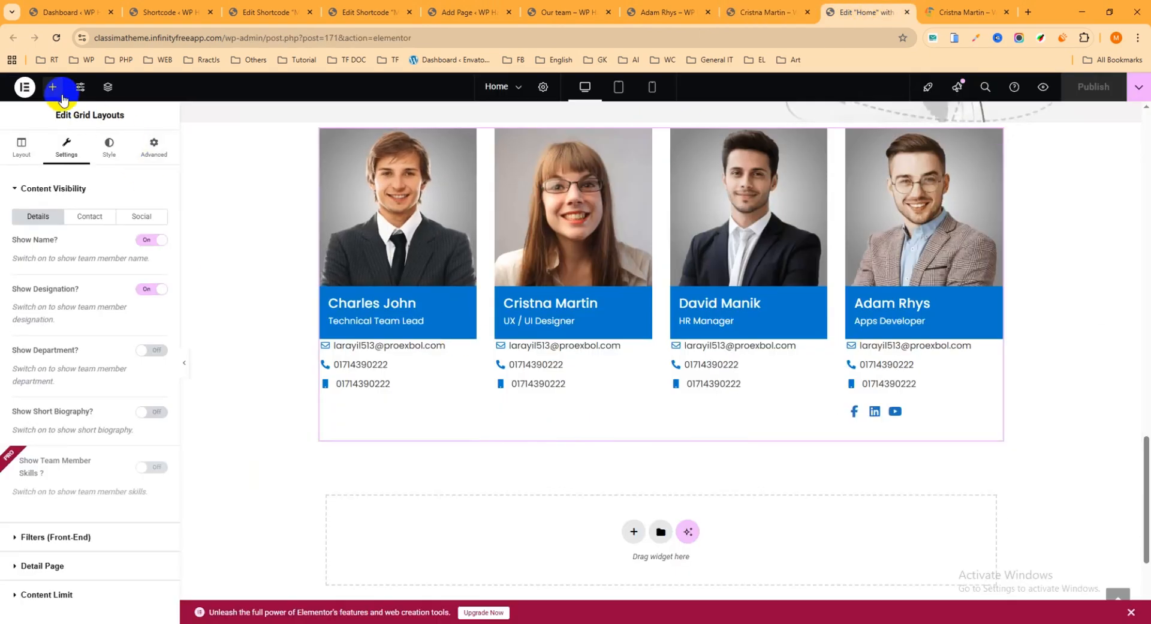
pyautogui.click(53, 90)
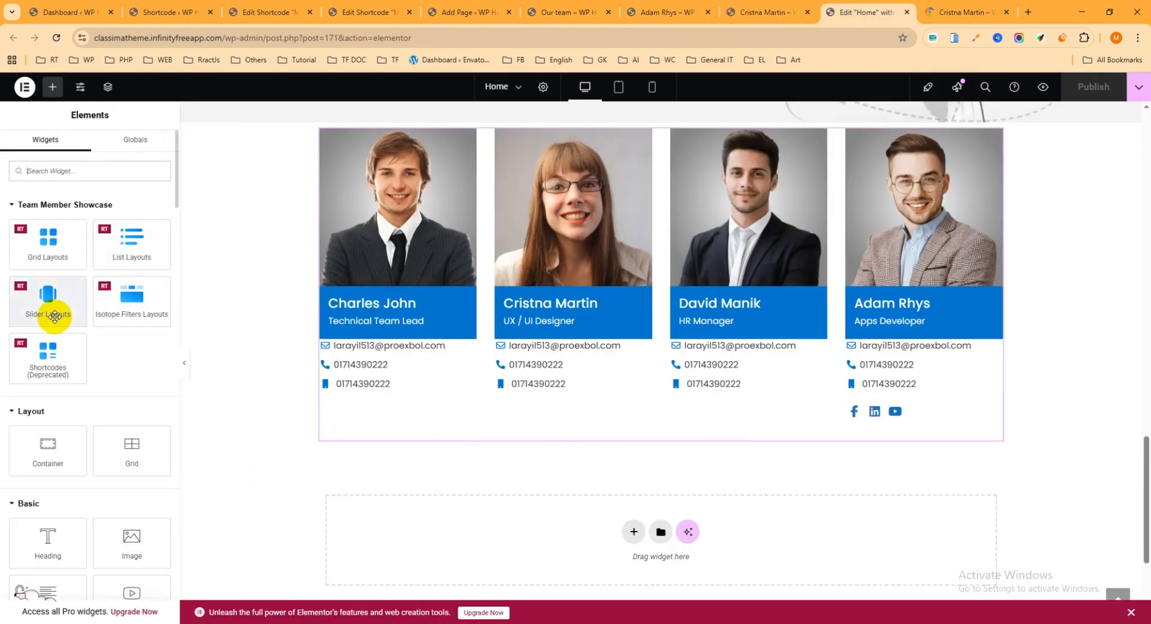
pyautogui.moveTo(137, 312); pyautogui.dragTo(458, 360)
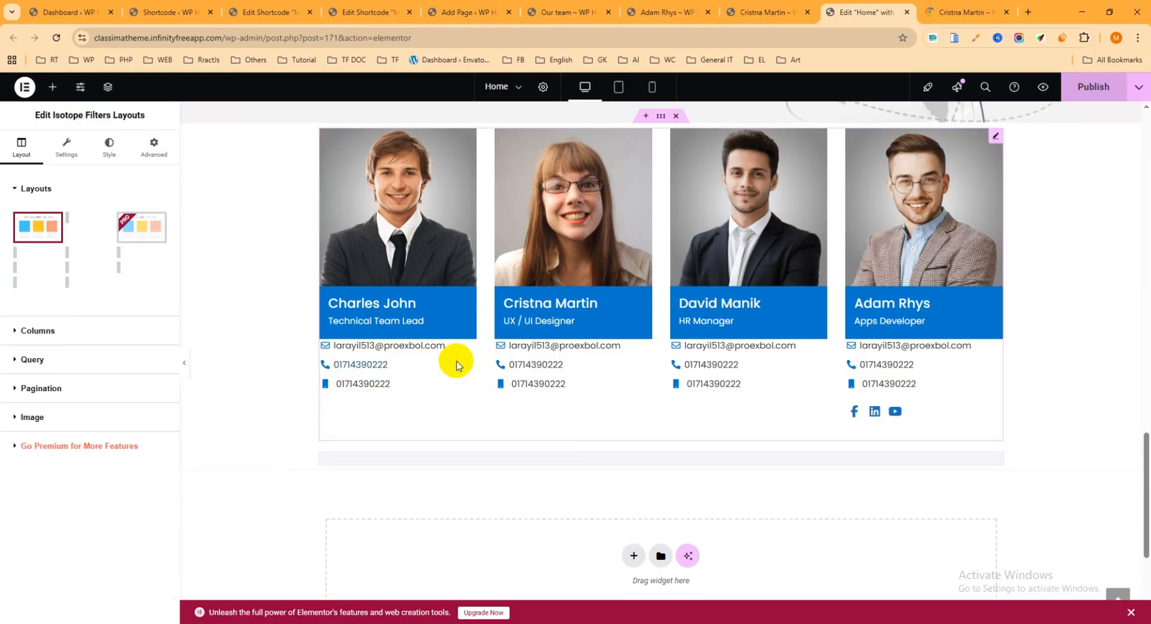
# Place the Slider Layouts widget between the team grid and the isotope layout, and turn off its Show Short Biography setting
pyautogui.click(53, 87)
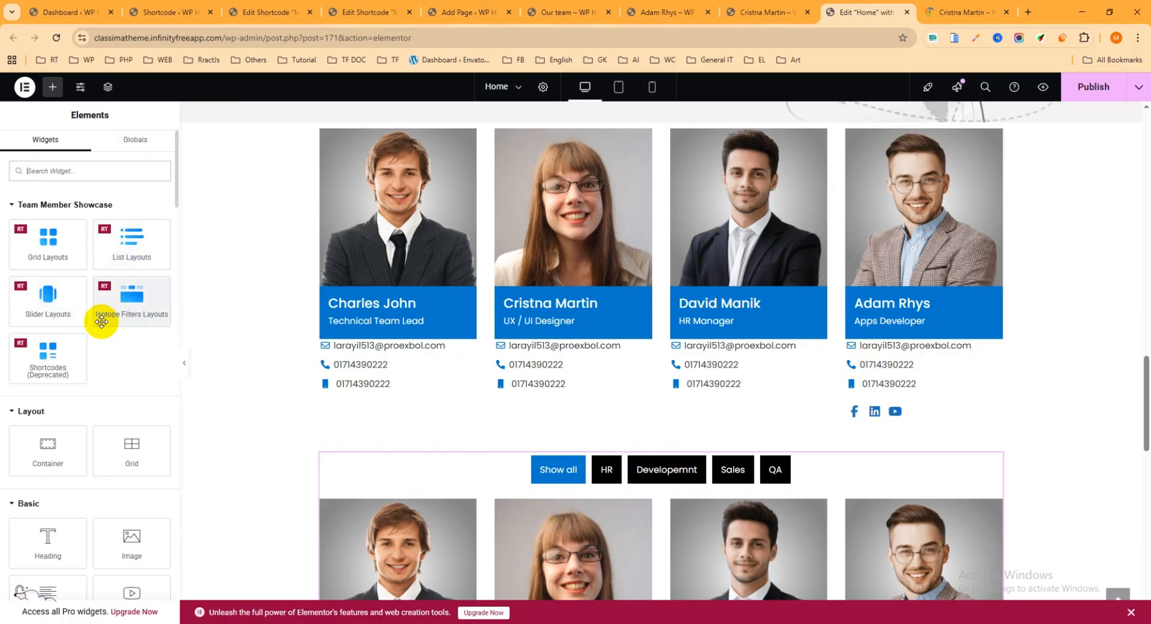
pyautogui.moveTo(49, 304); pyautogui.dragTo(489, 386)
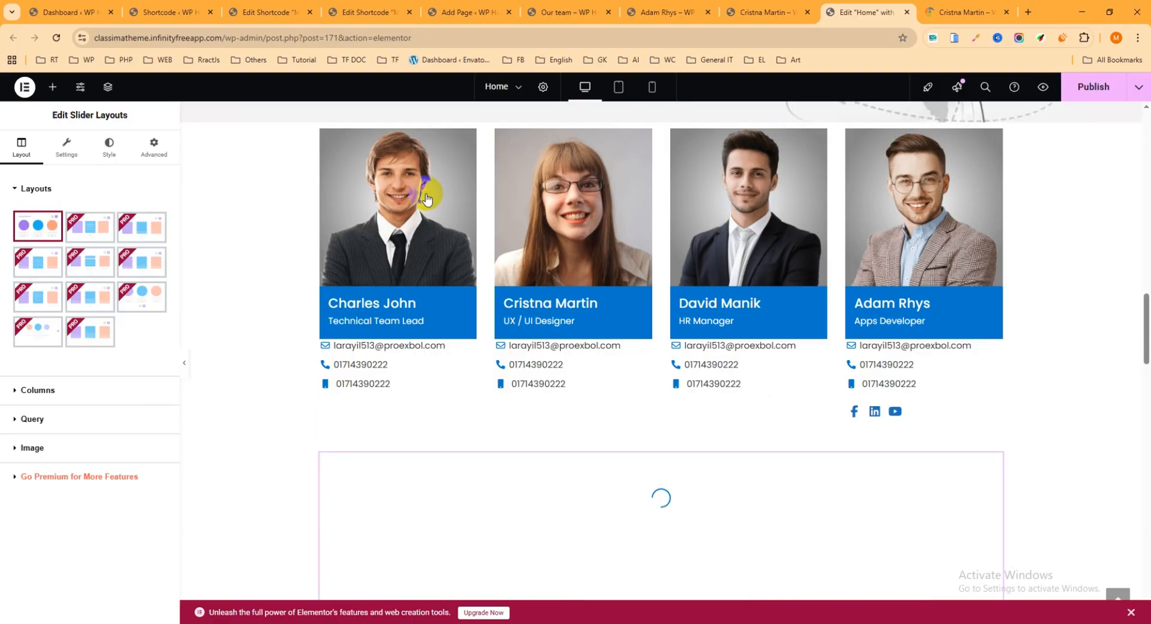
pyautogui.scroll(-3, 636, 316)
pyautogui.scroll(-5, 637, 316)
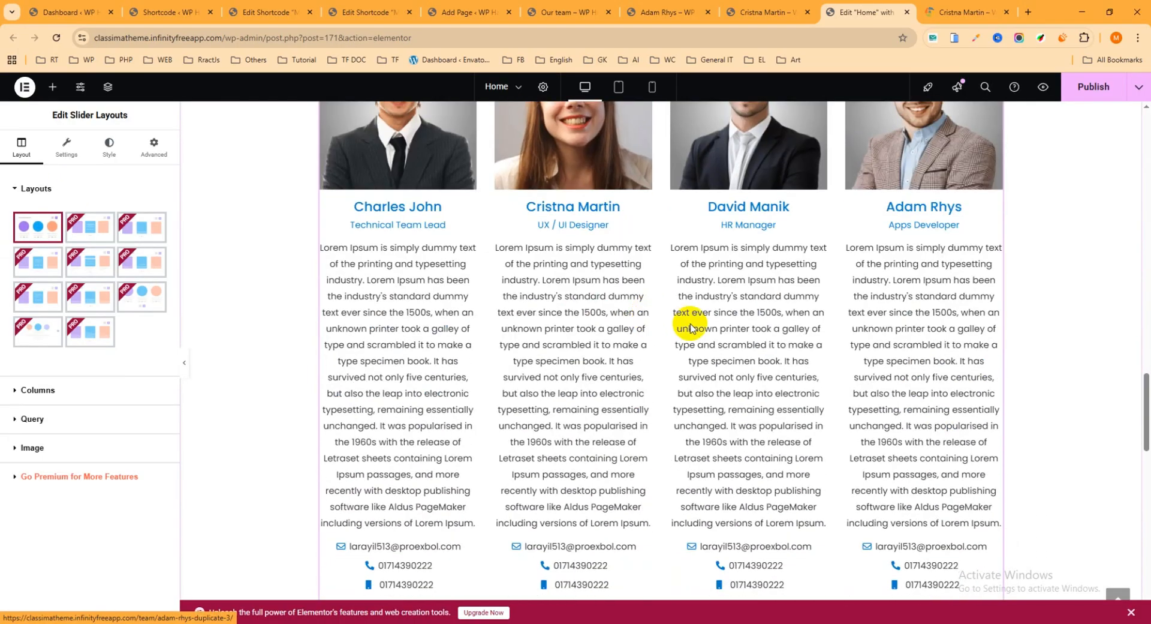
pyautogui.scroll(4, 686, 321)
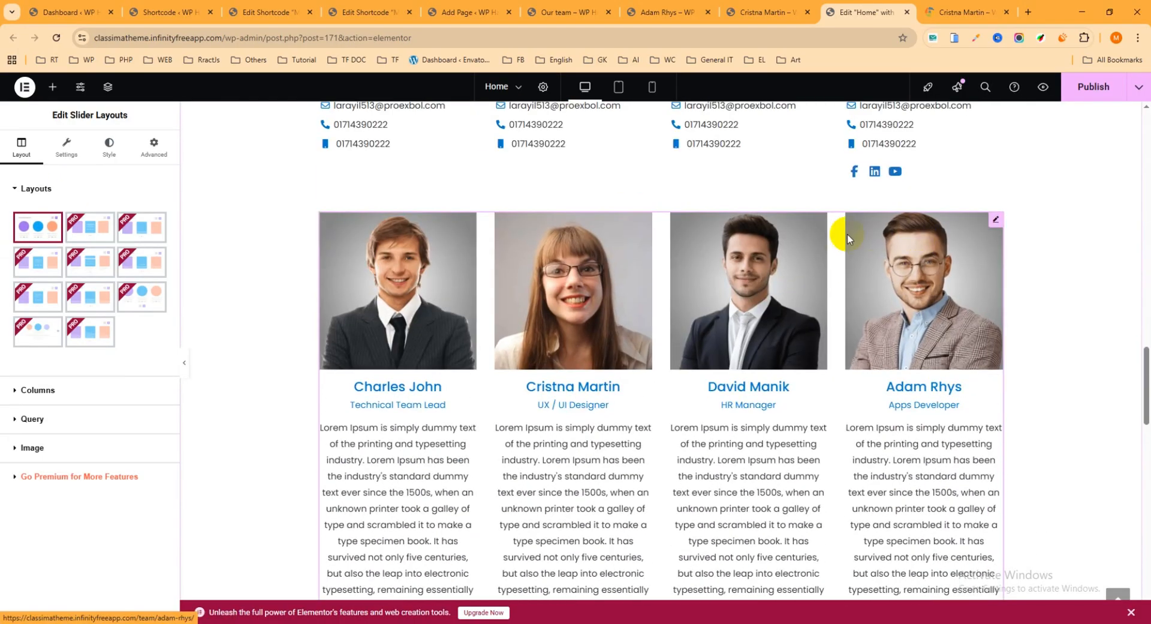
pyautogui.click(64, 146)
pyautogui.click(149, 412)
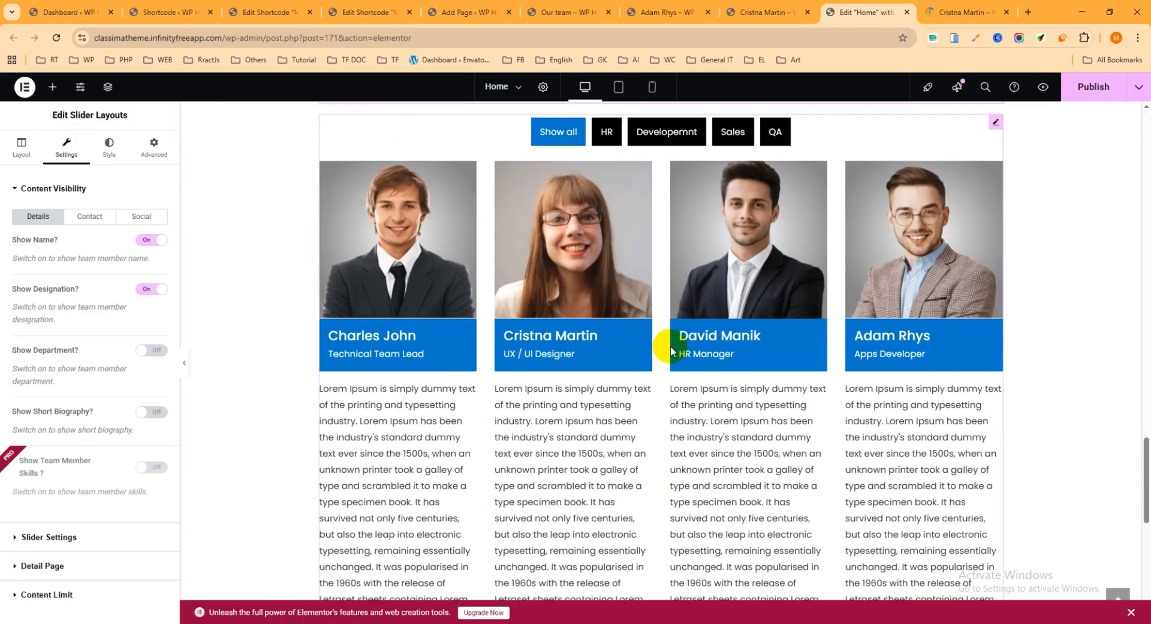
# Turn off Show Short Biography and Link to Detail Page for the Isotope Filters Layouts widget, and publish the Home page
pyautogui.scroll(3, 671, 351)
pyautogui.click(993, 295)
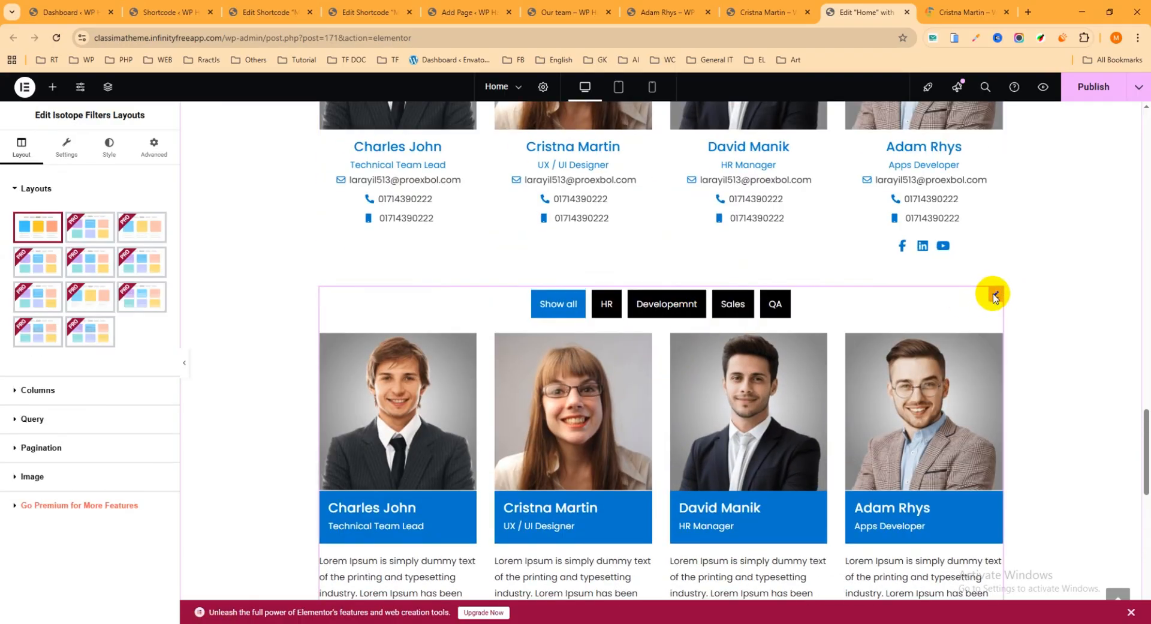
pyautogui.click(70, 148)
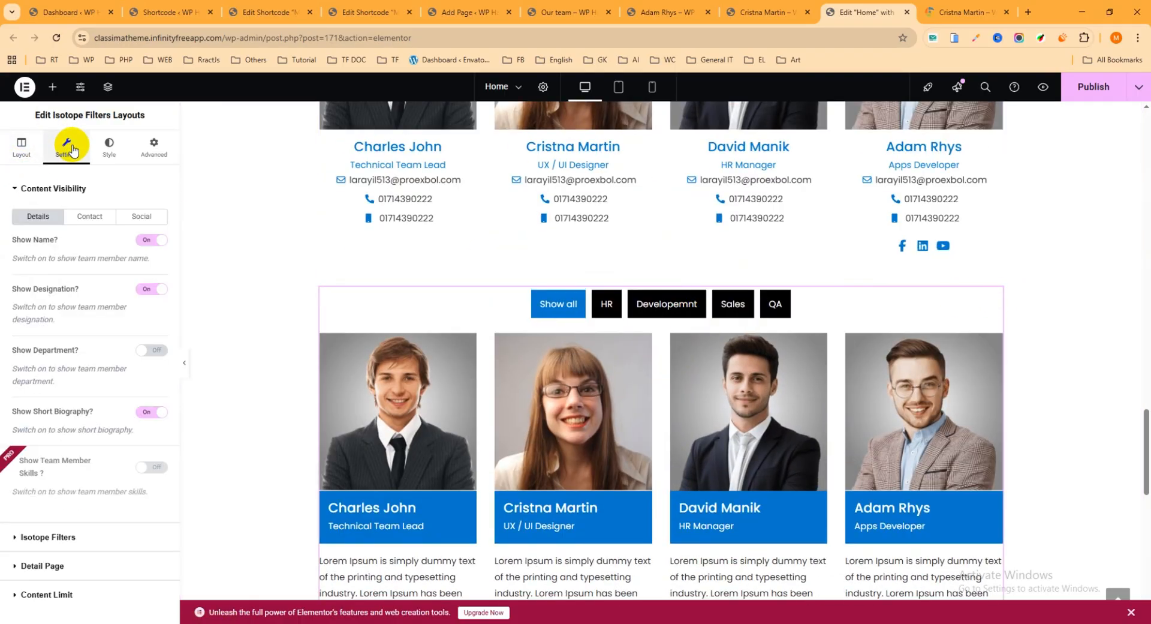
pyautogui.click(160, 412)
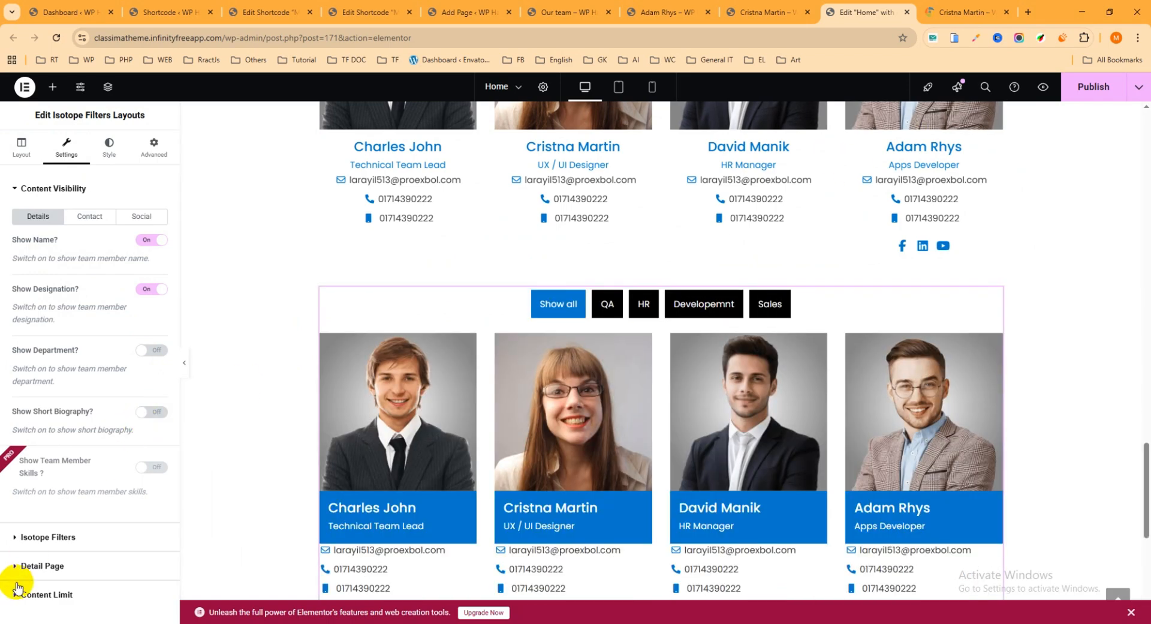
pyautogui.click(40, 566)
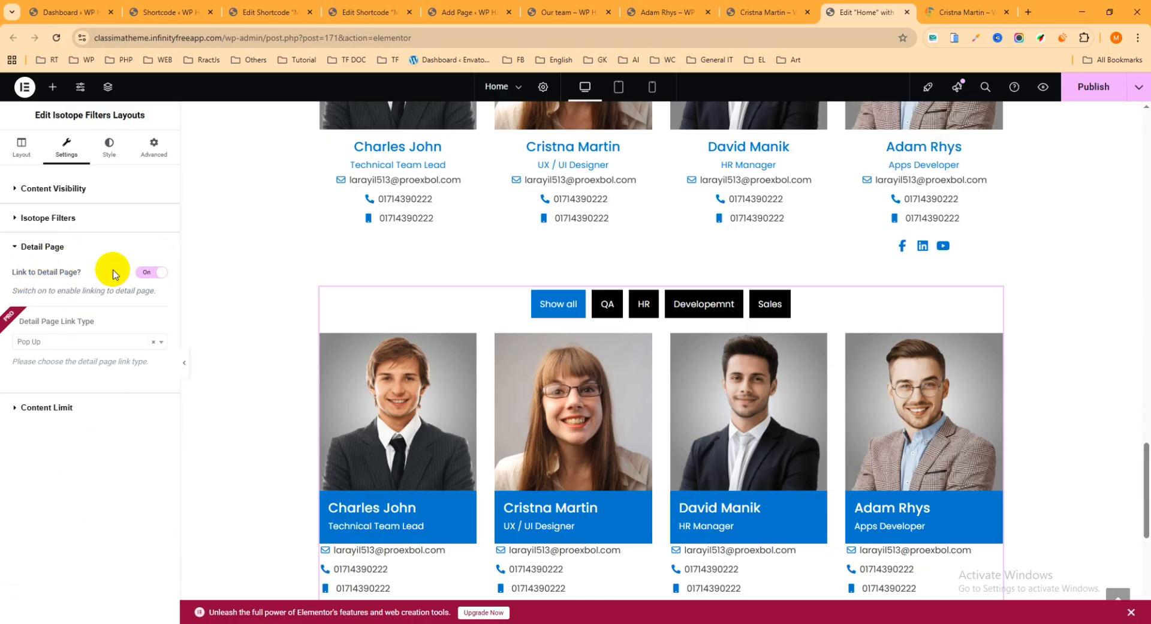
pyautogui.click(150, 275)
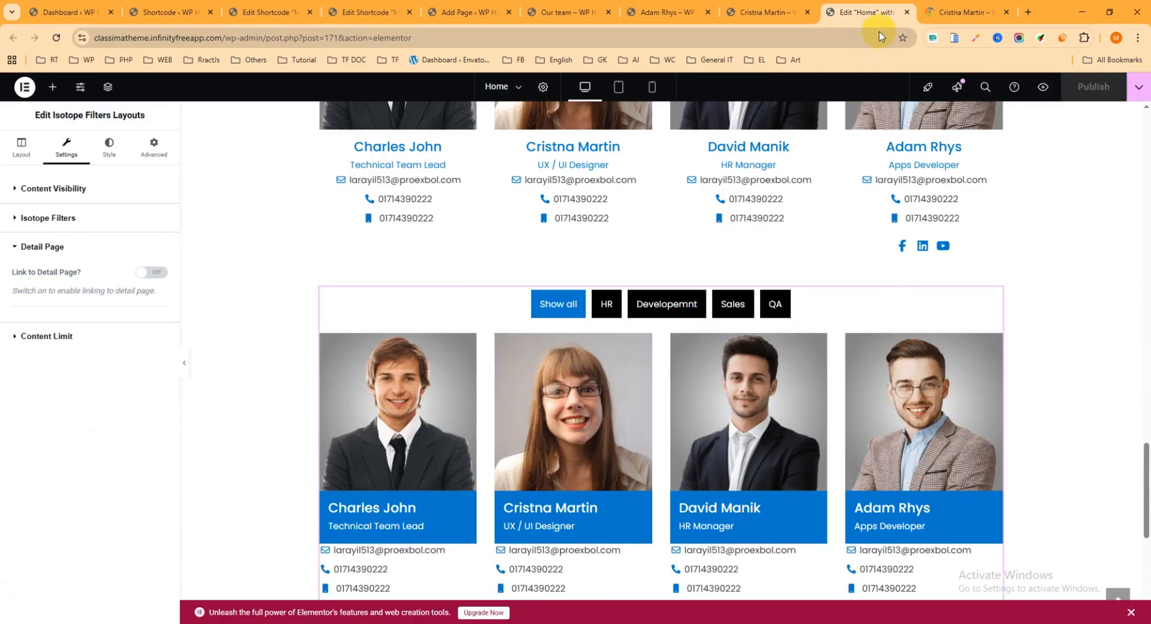
# Review the slider and isotope filter team layouts on the live home page
pyautogui.click(764, 12)
pyautogui.scroll(-20, 599, 288)
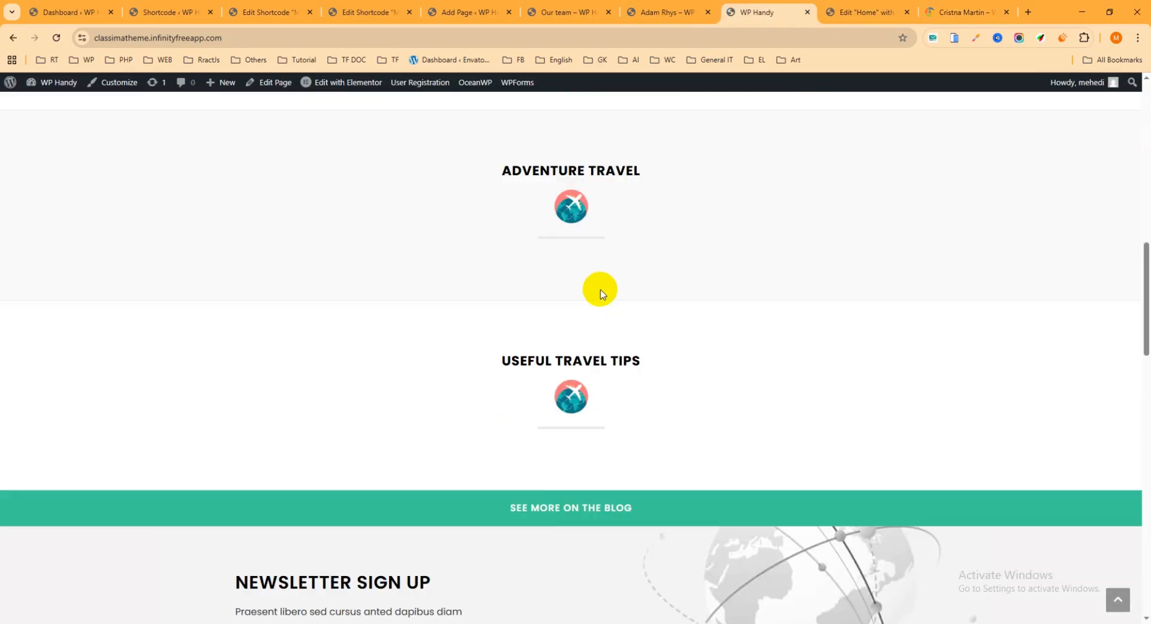
pyautogui.scroll(-10, 462, 226)
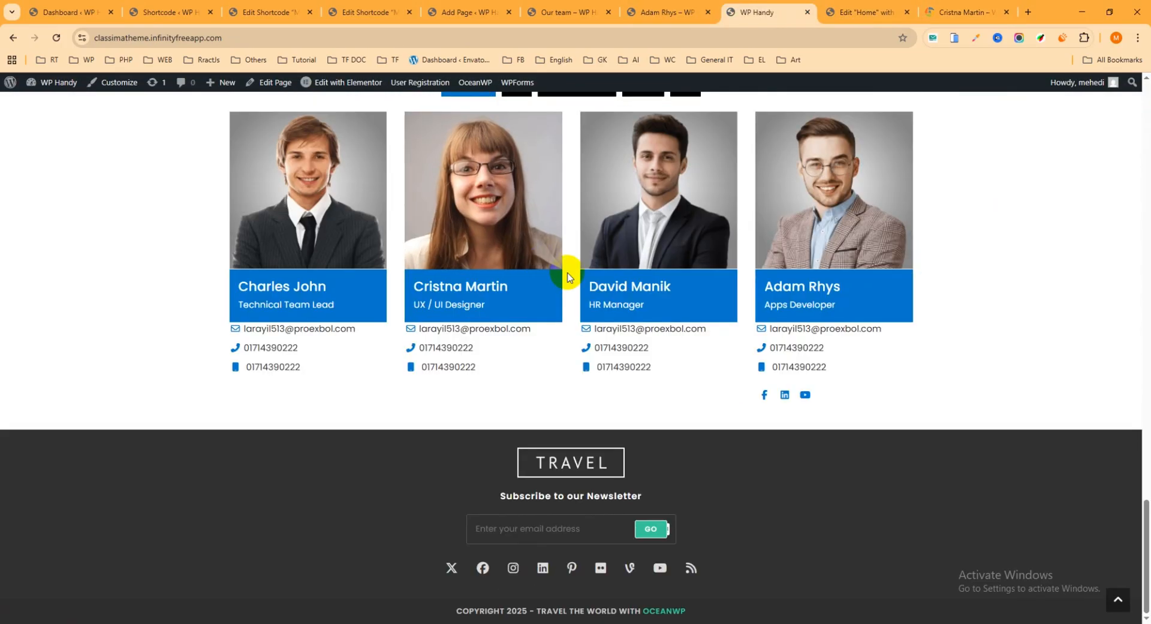
pyautogui.scroll(5, 542, 275)
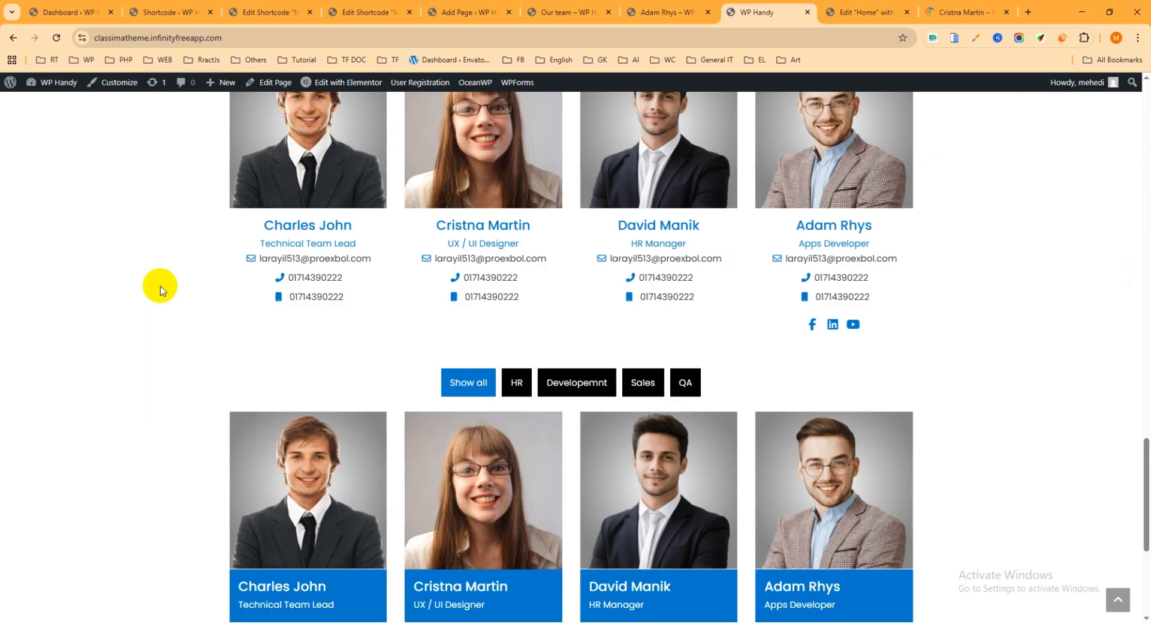